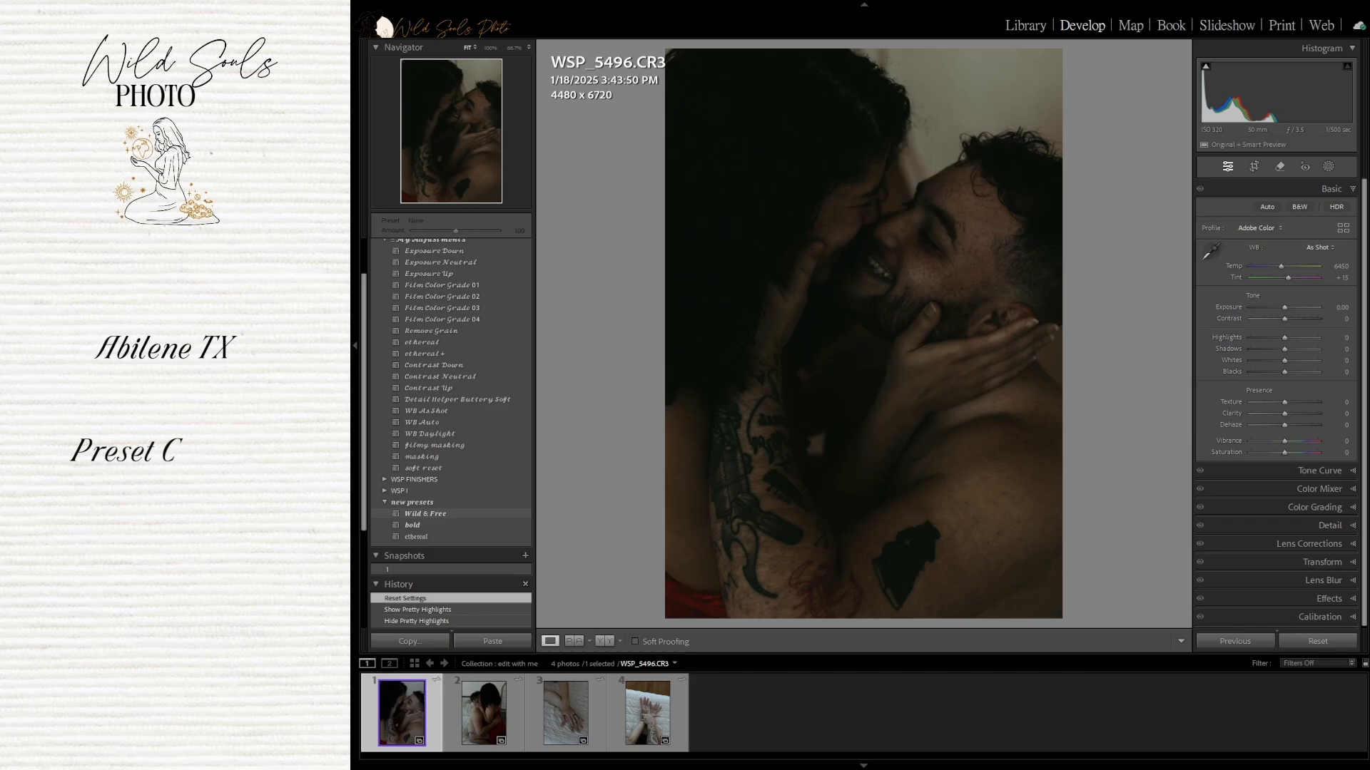
Apply the Wild & Free preset to the first photo and set Exposure to +1.00
left_click(434, 513)
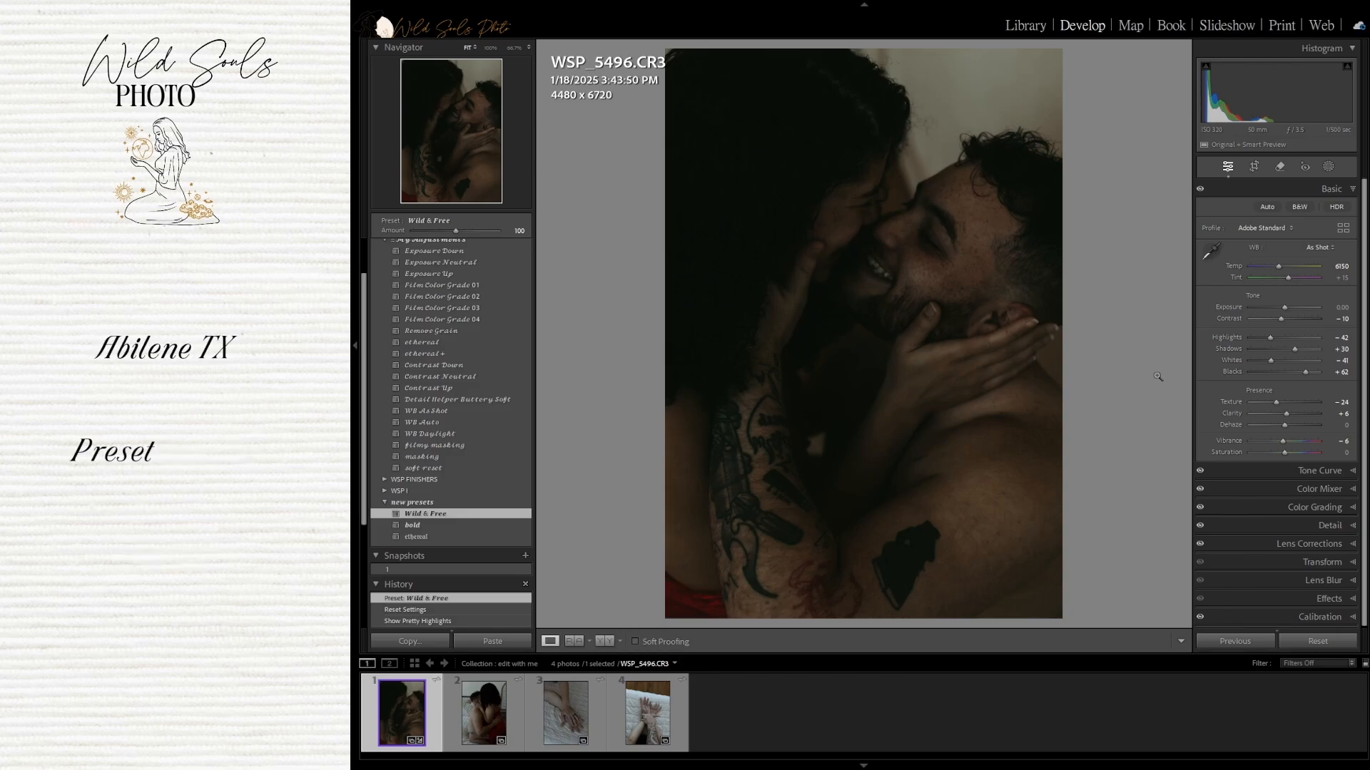
left_click(1337, 308)
type("1")
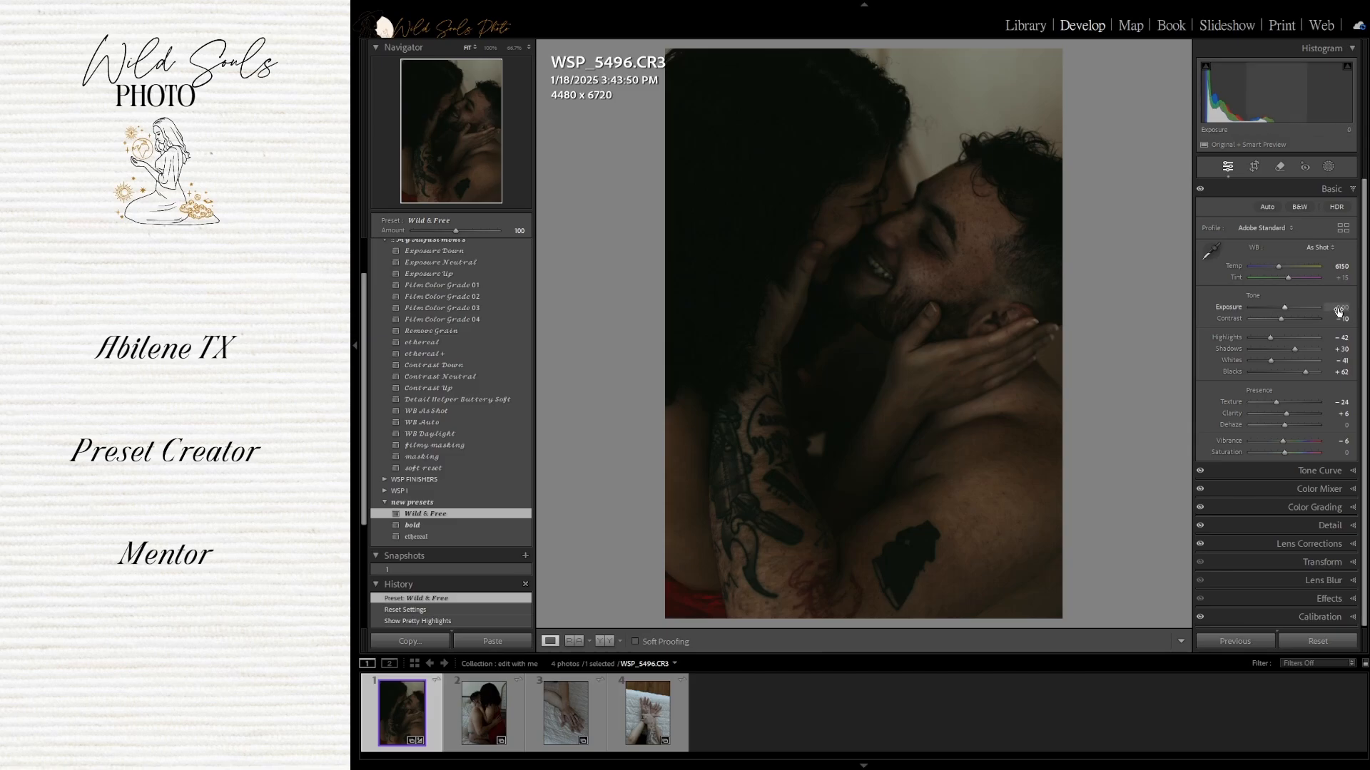
key("Return")
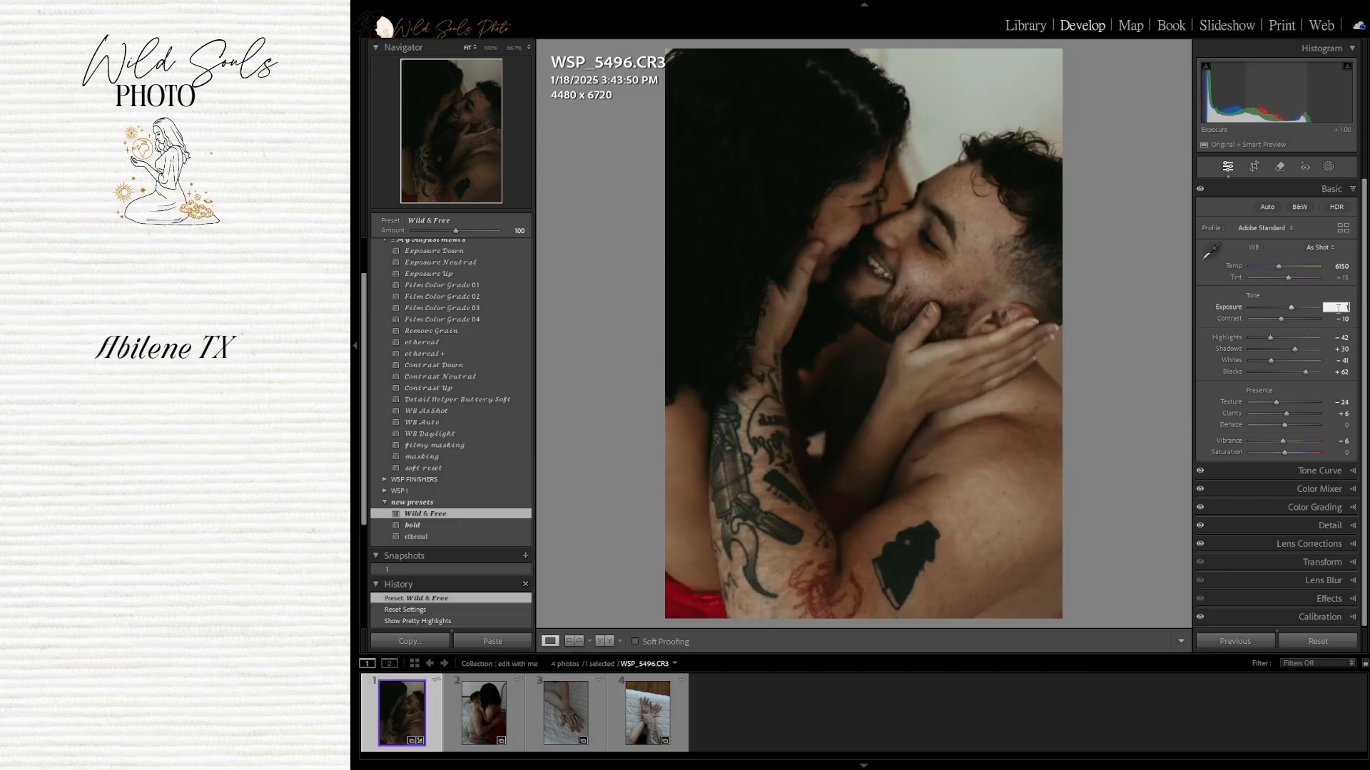
left_click(1339, 318)
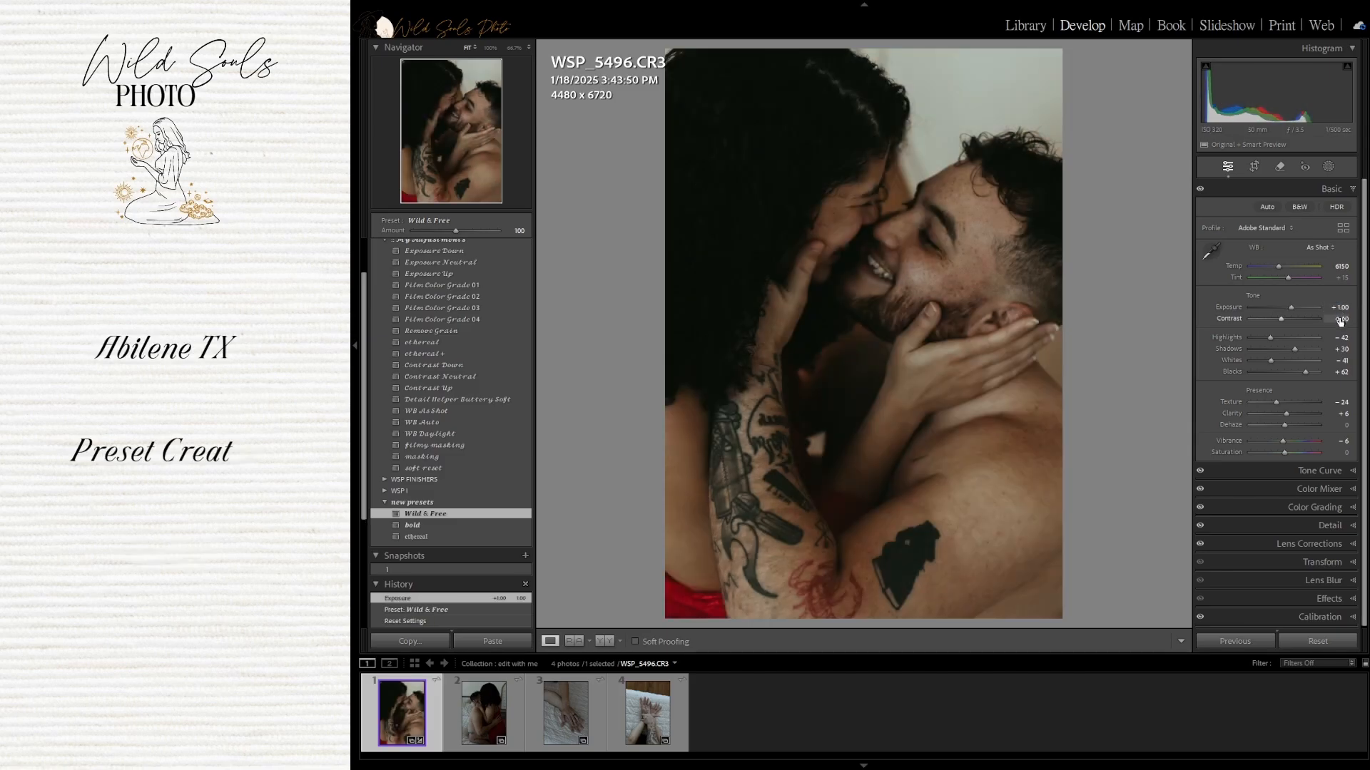
type("-25")
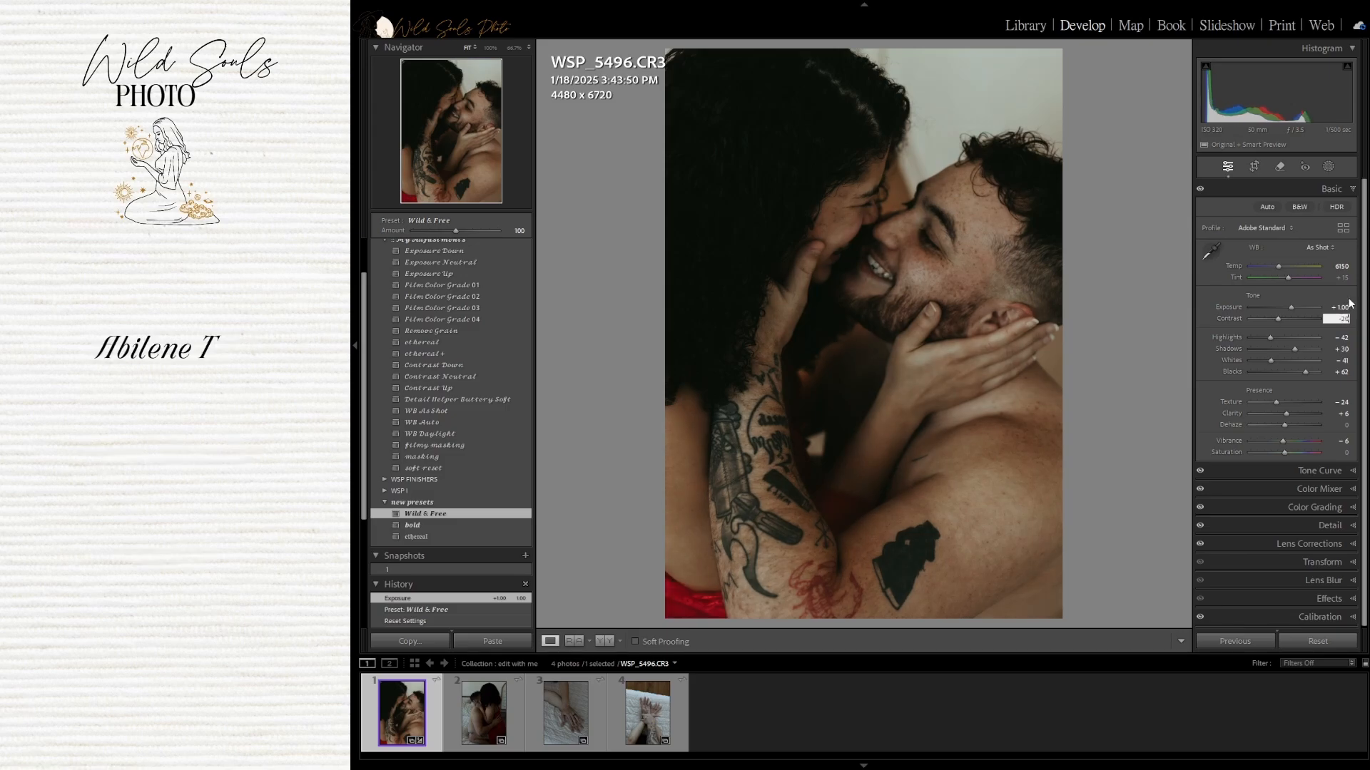
key("Return")
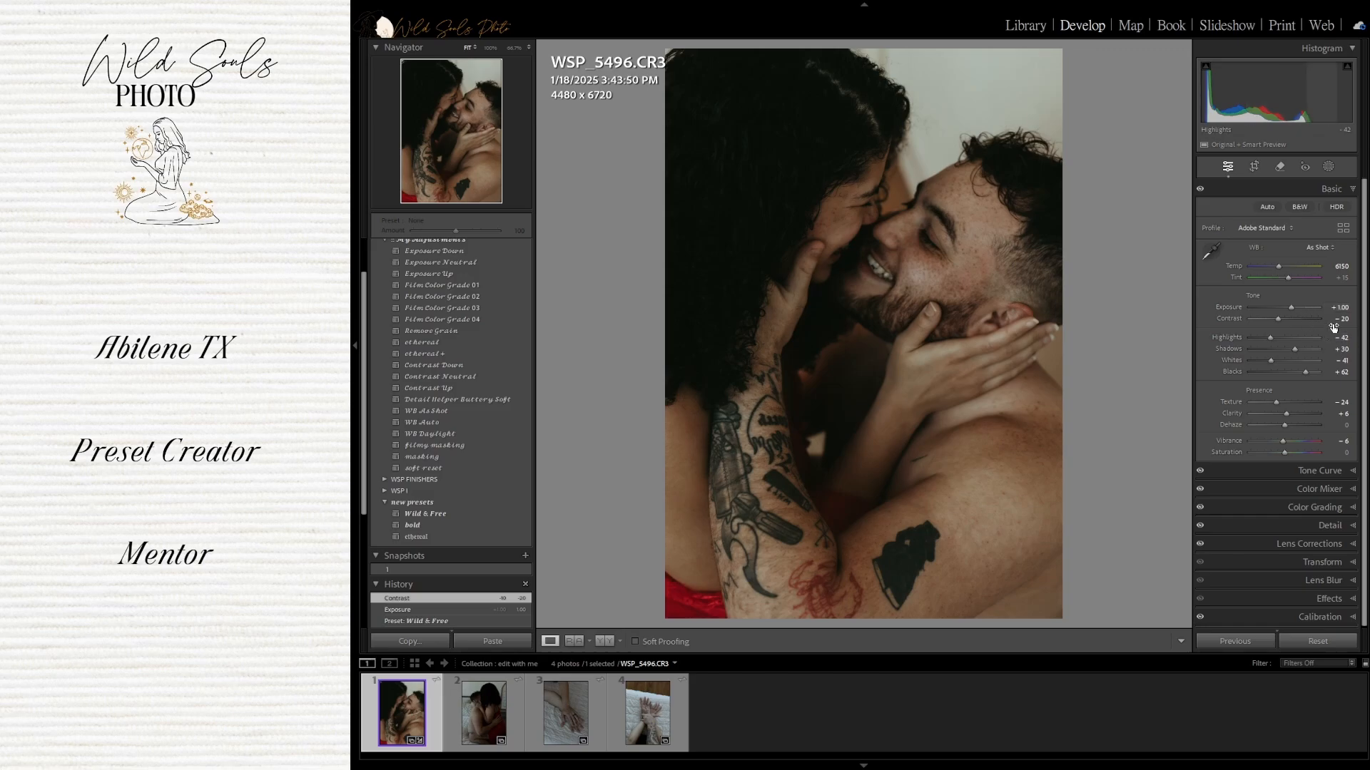
double_click(1231, 319)
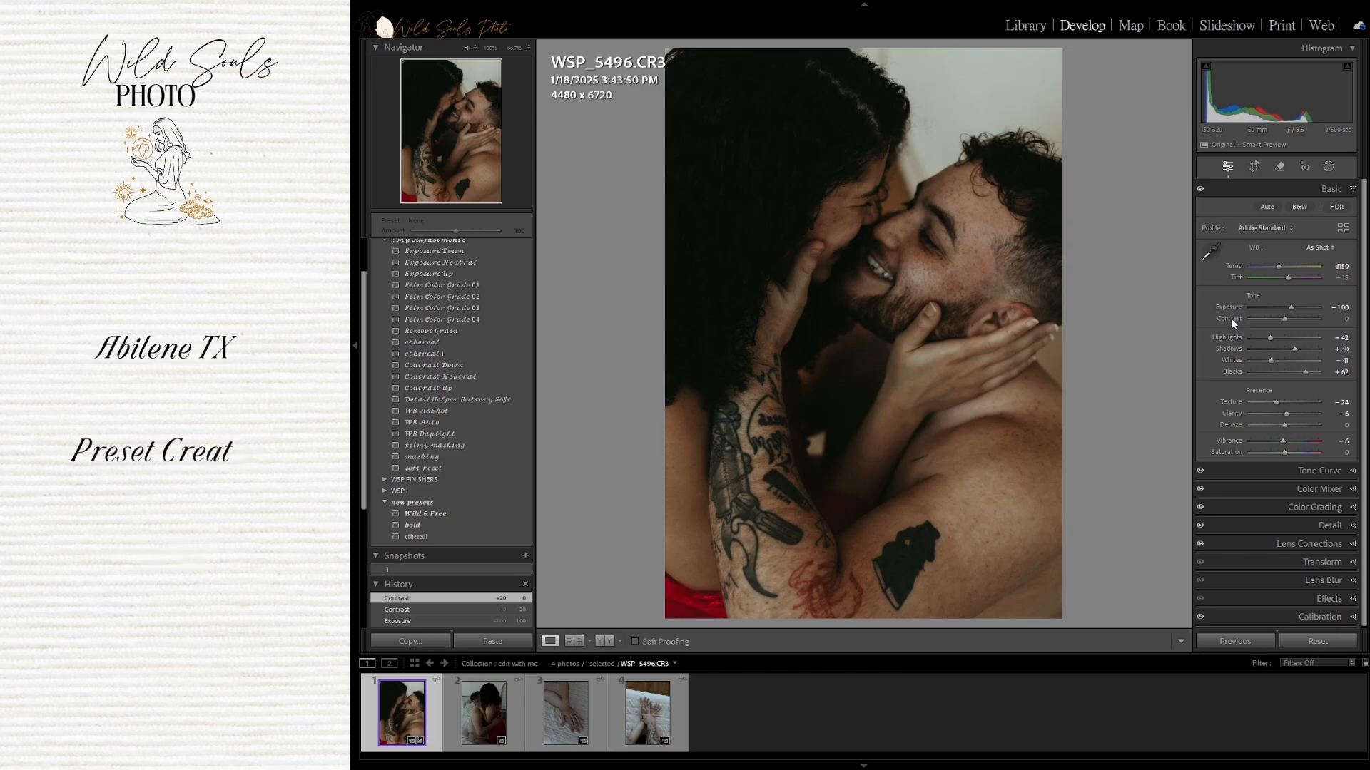
Set Contrast to -20
left_click(1340, 319)
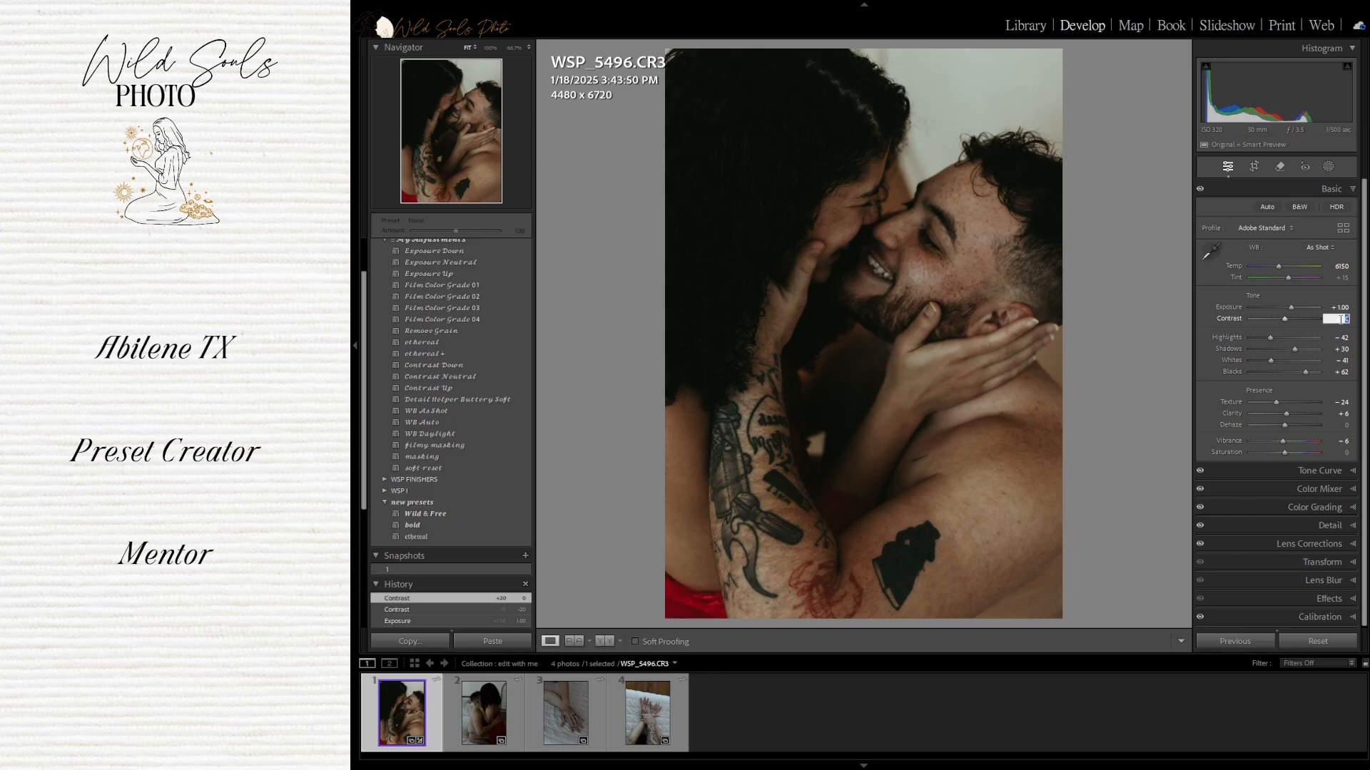
type("-20")
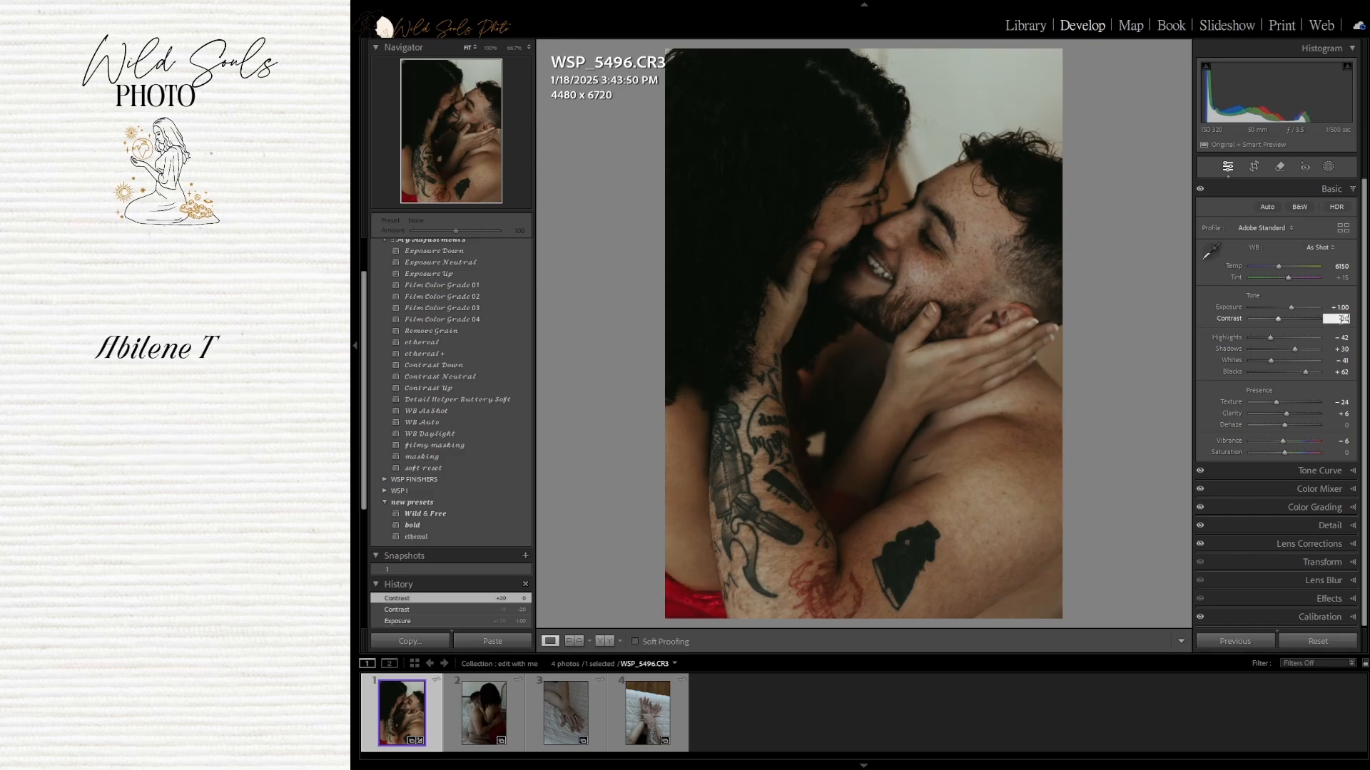
key("Return")
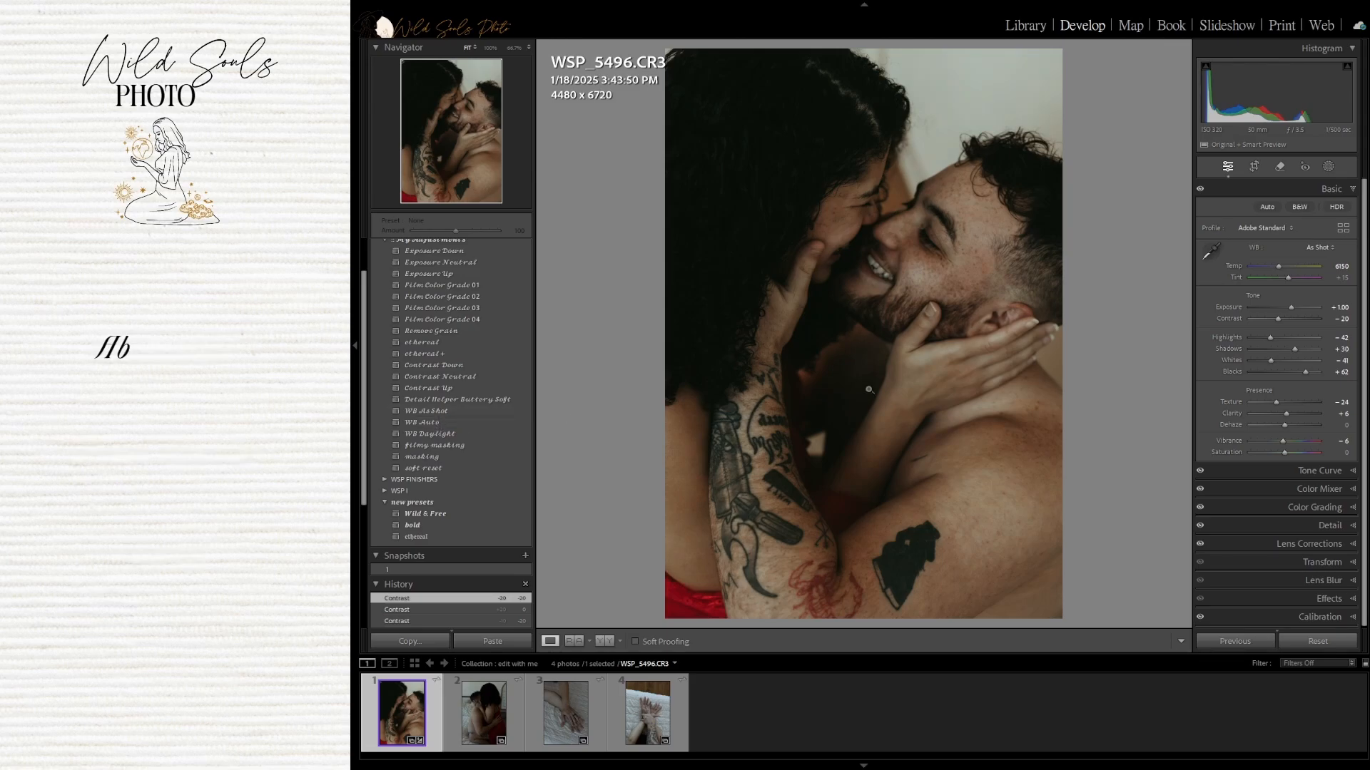
Set the white balance Temp to 7500 and Tint to +25
left_click(1324, 250)
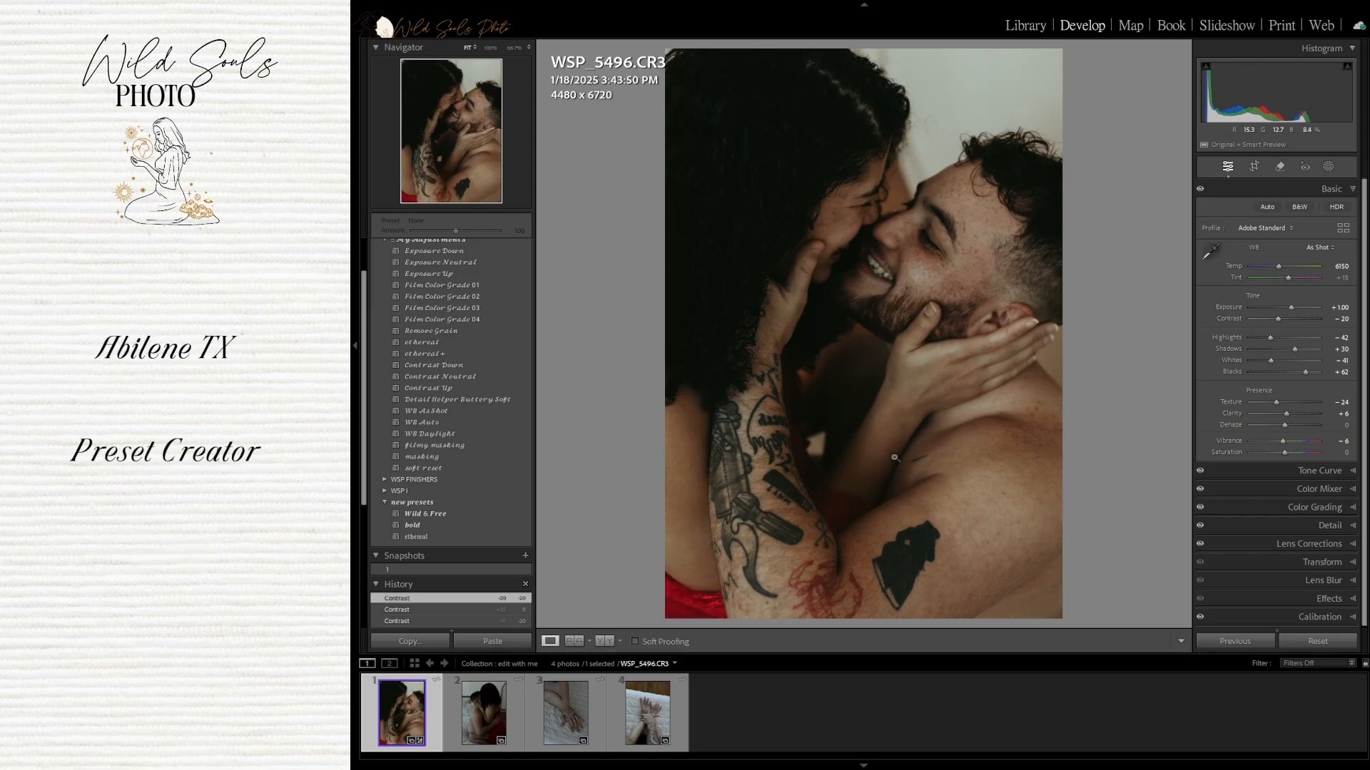
left_click(1341, 267)
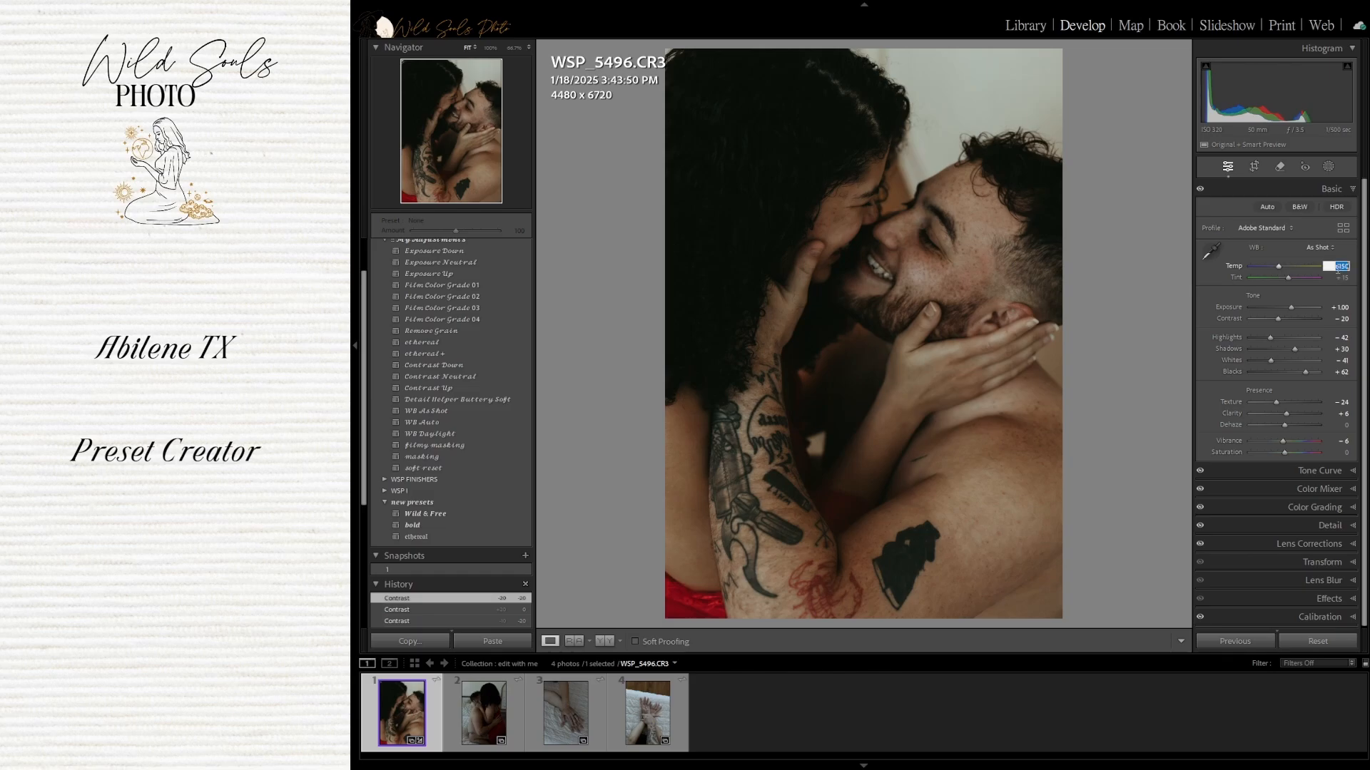
type("7")
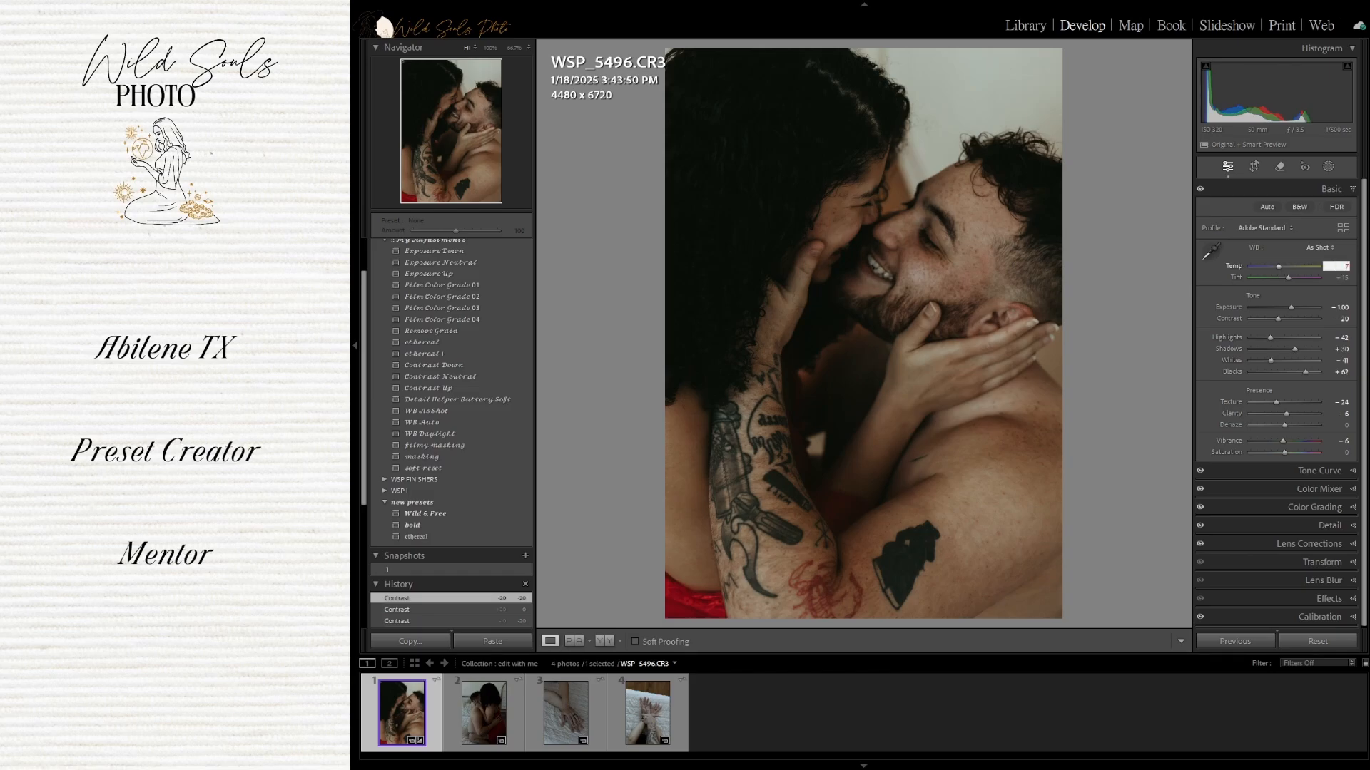
type("500")
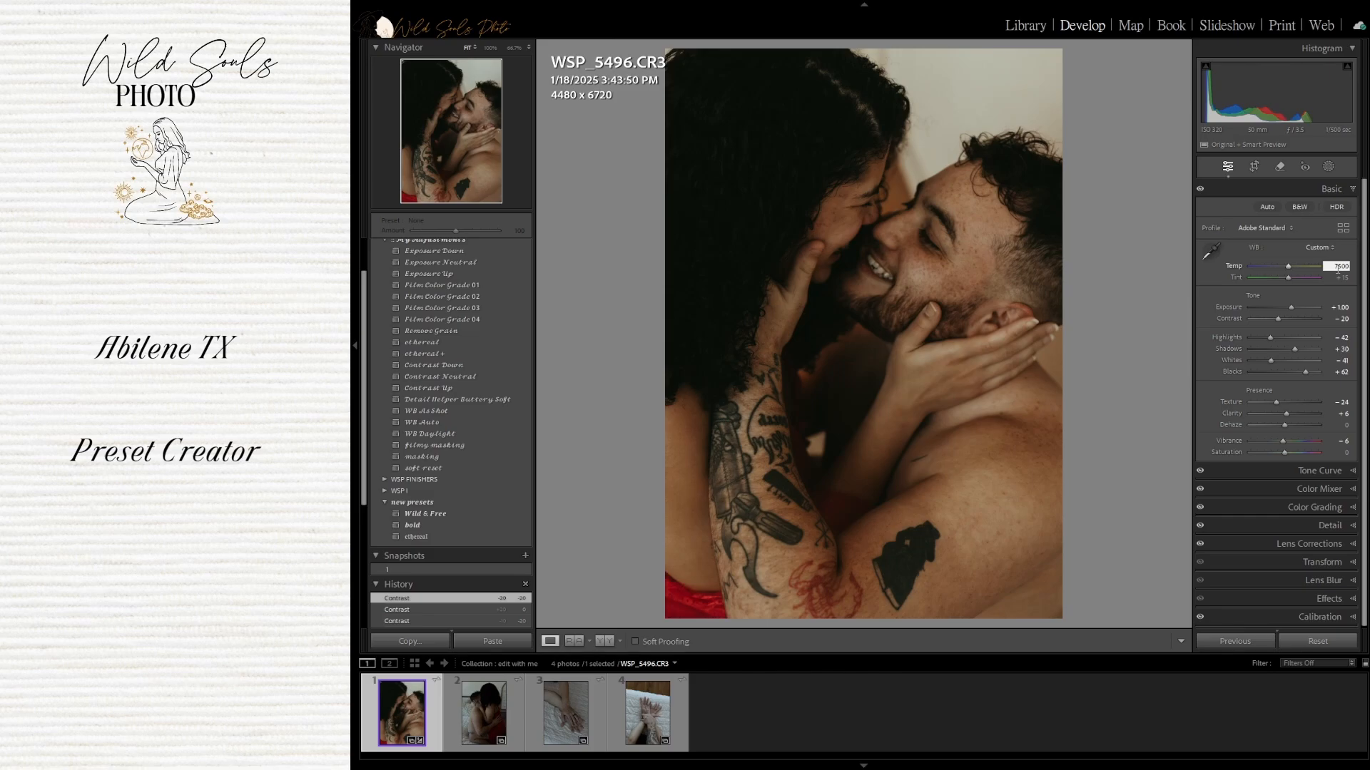
key("Return")
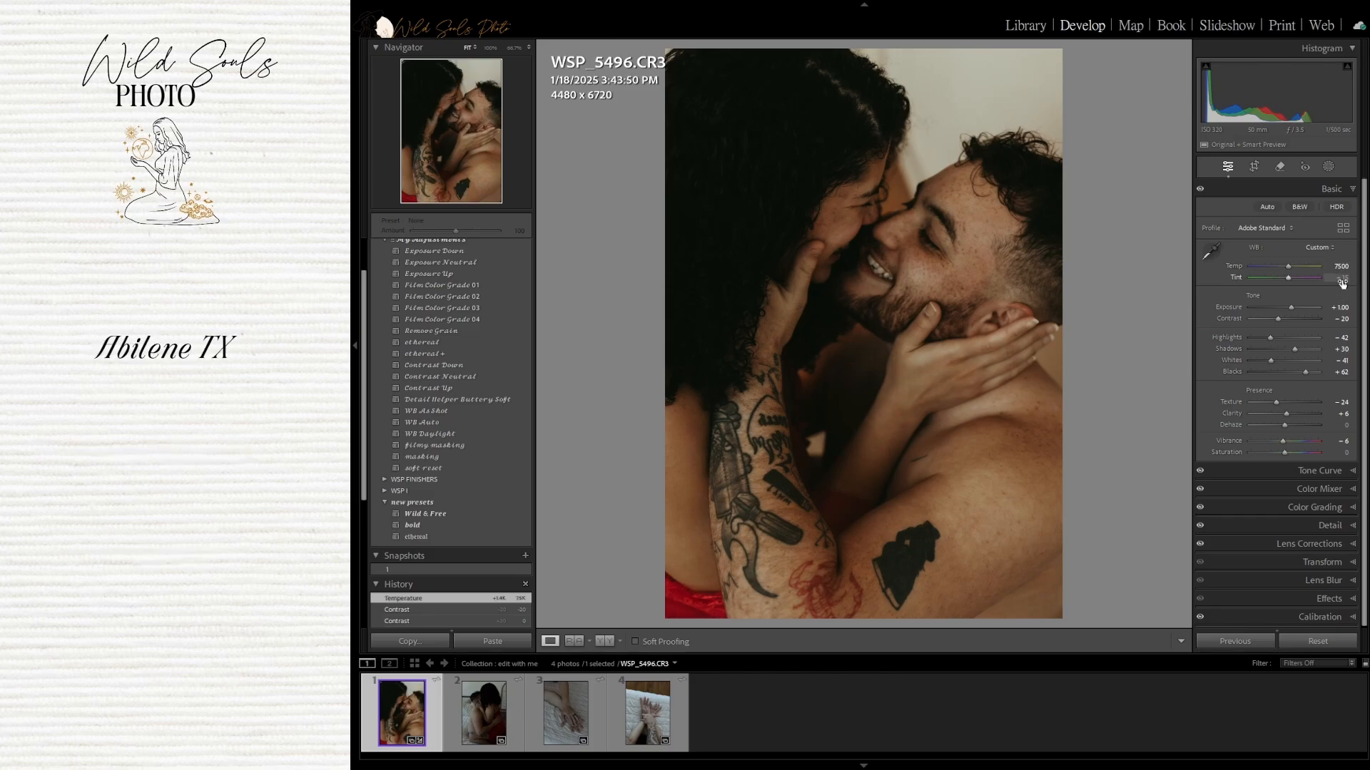
left_click(1342, 279)
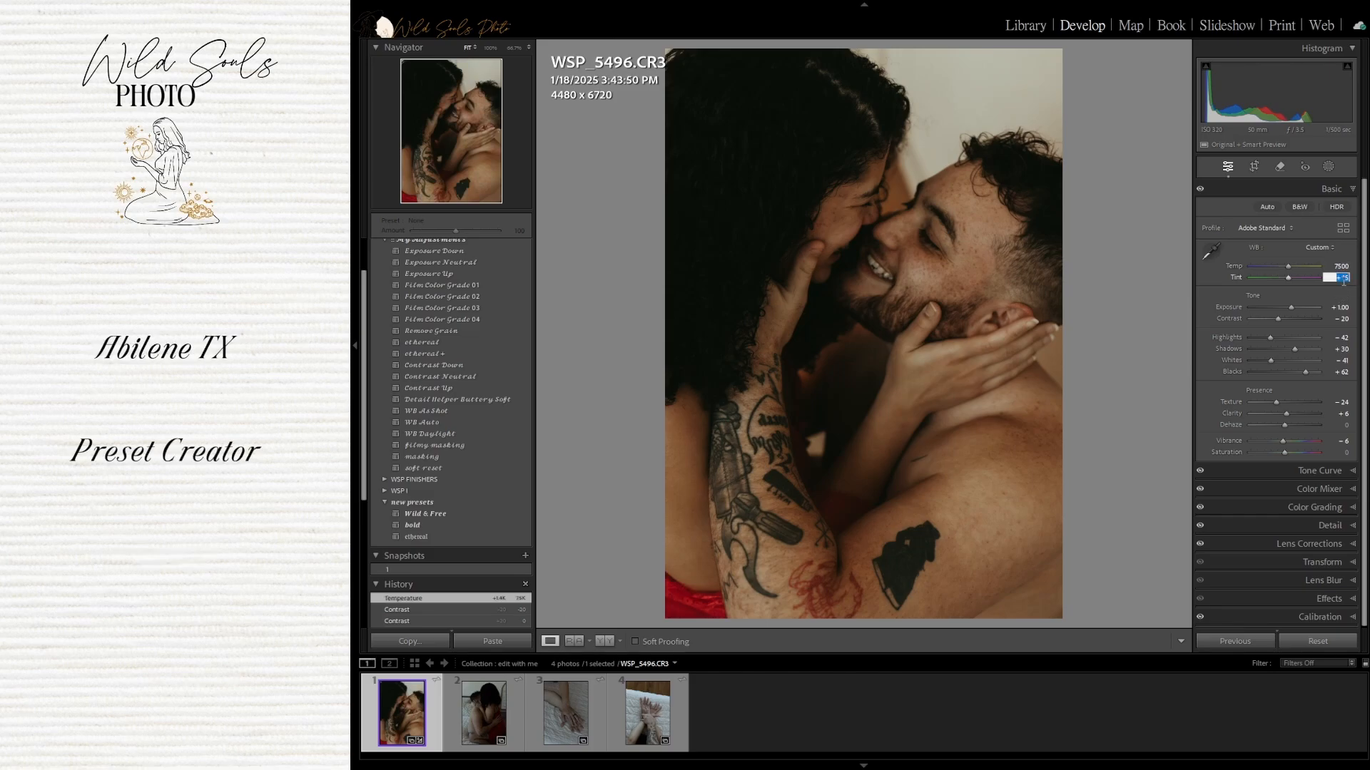
type("35")
key("Return")
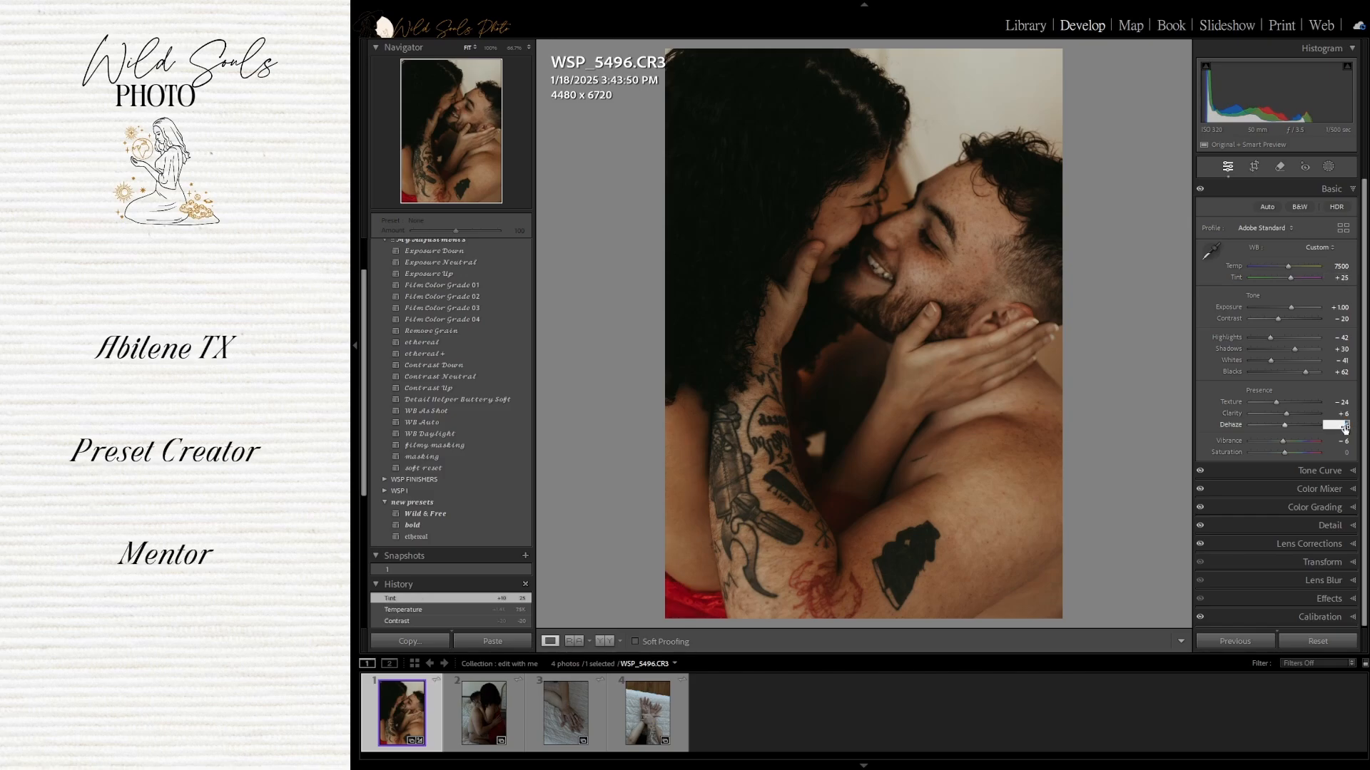
Set Dehaze to -15
type("-")
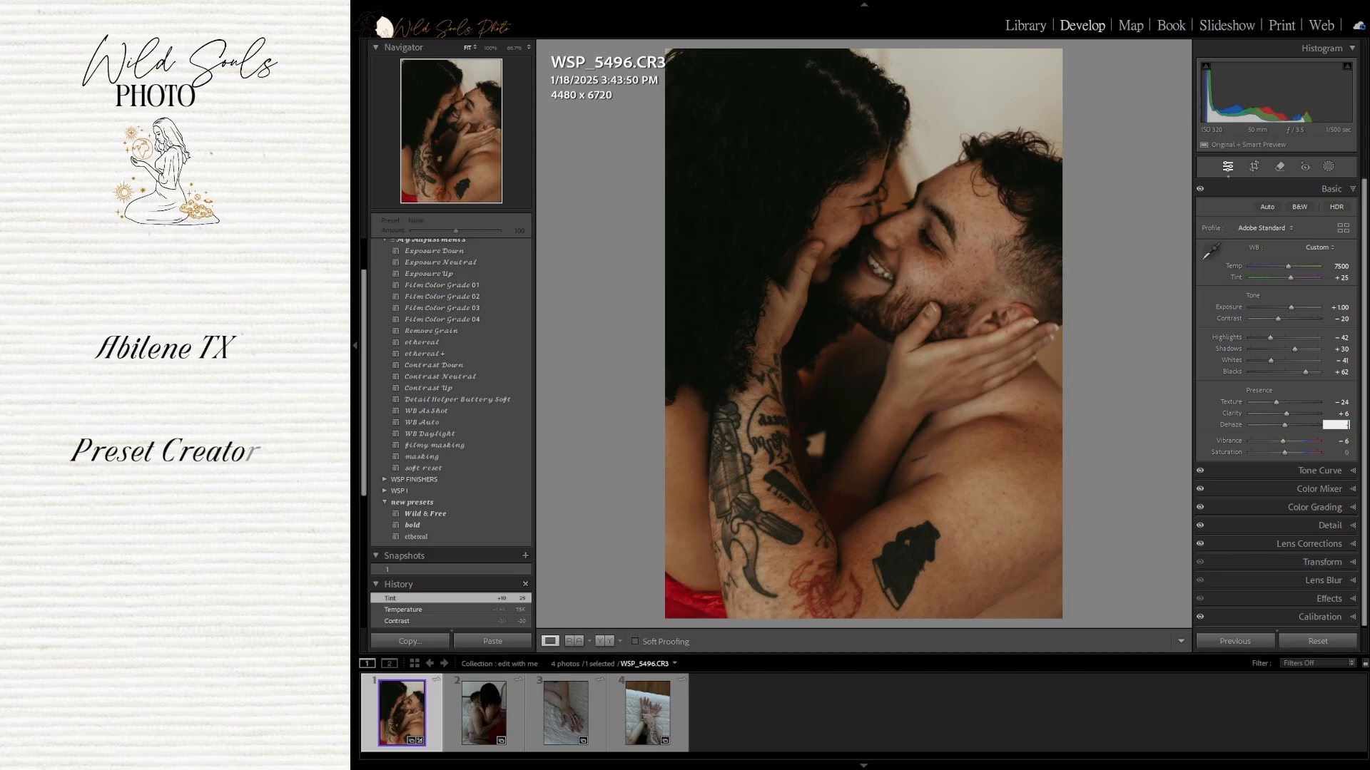
type("15")
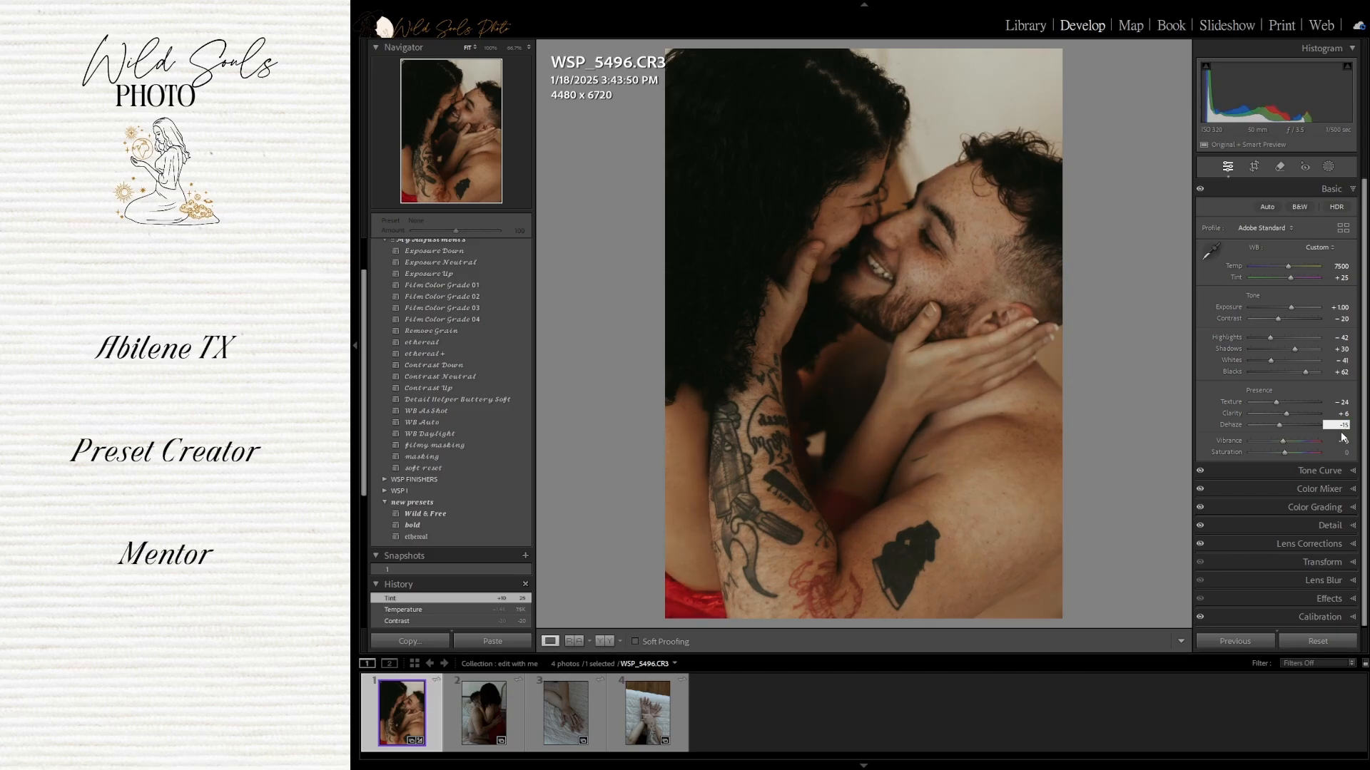
key("Return")
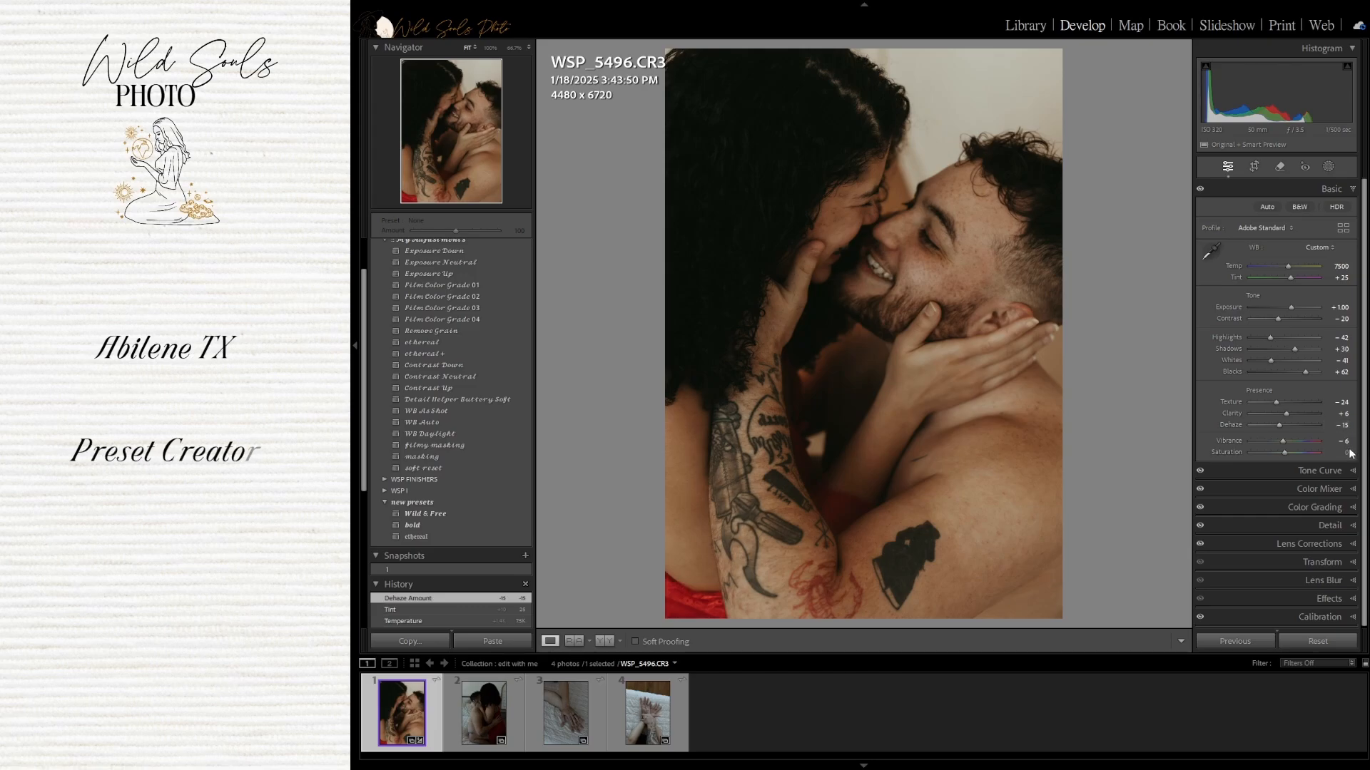
left_click_drag(1278, 426, 1263, 431)
left_click_drag(1257, 425, 1266, 426)
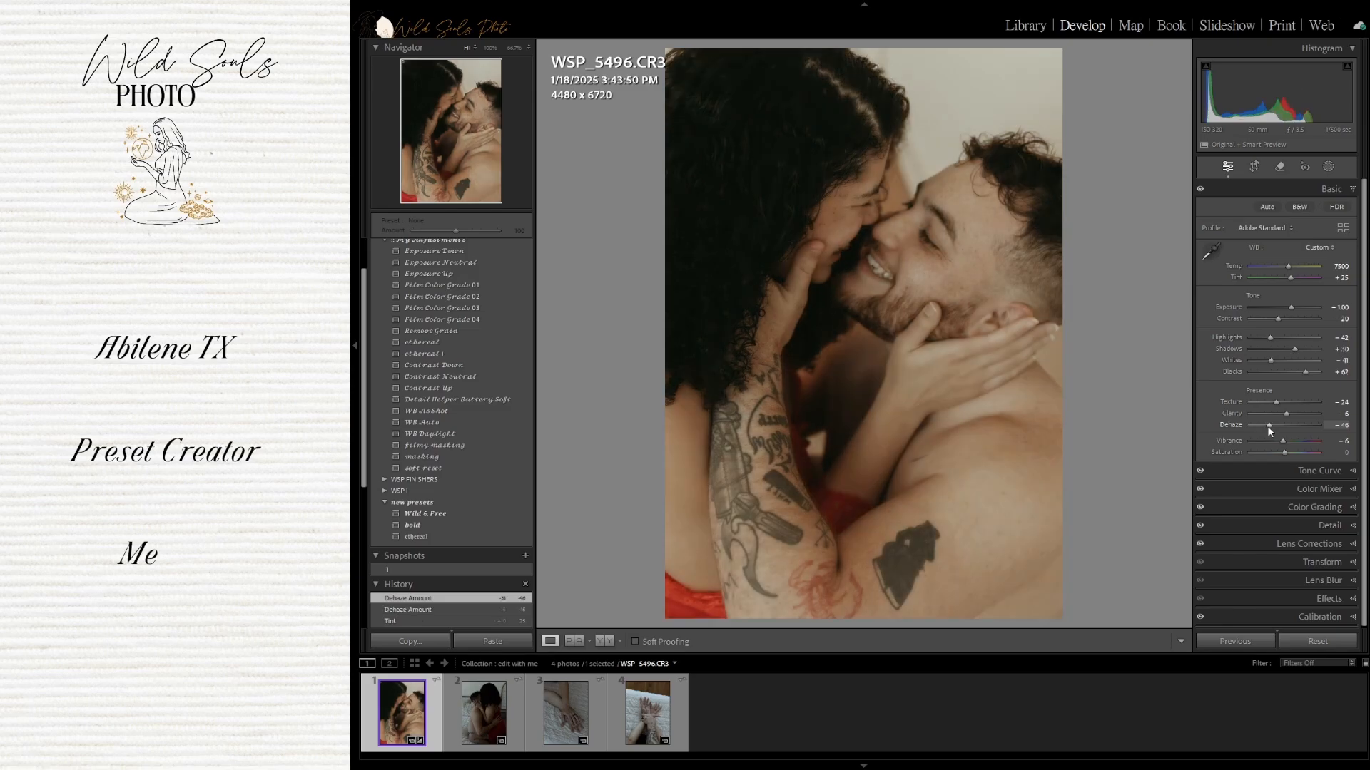
key("ctrl+z")
key("ctrl+z")
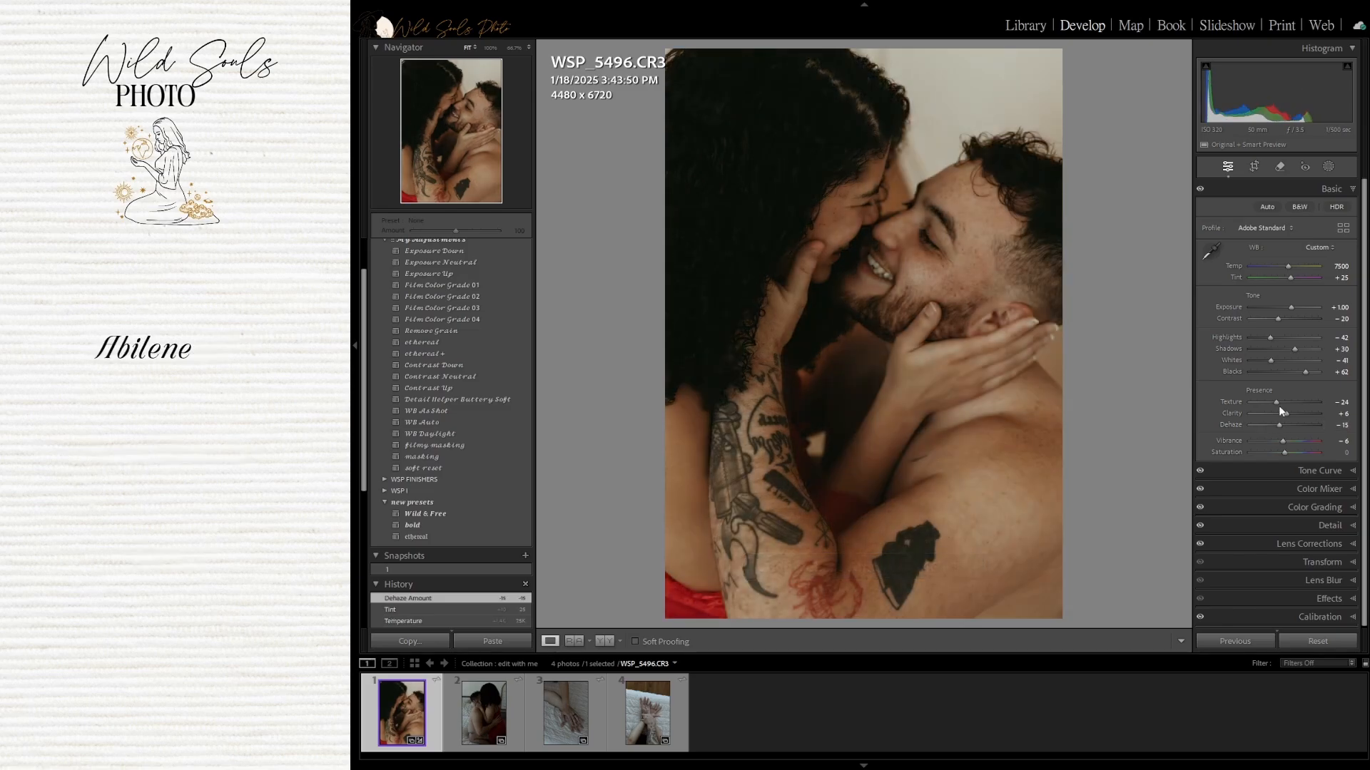
In Color Mixer, set Orange saturation to -30 and reset Orange luminance to 0
left_click(1347, 489)
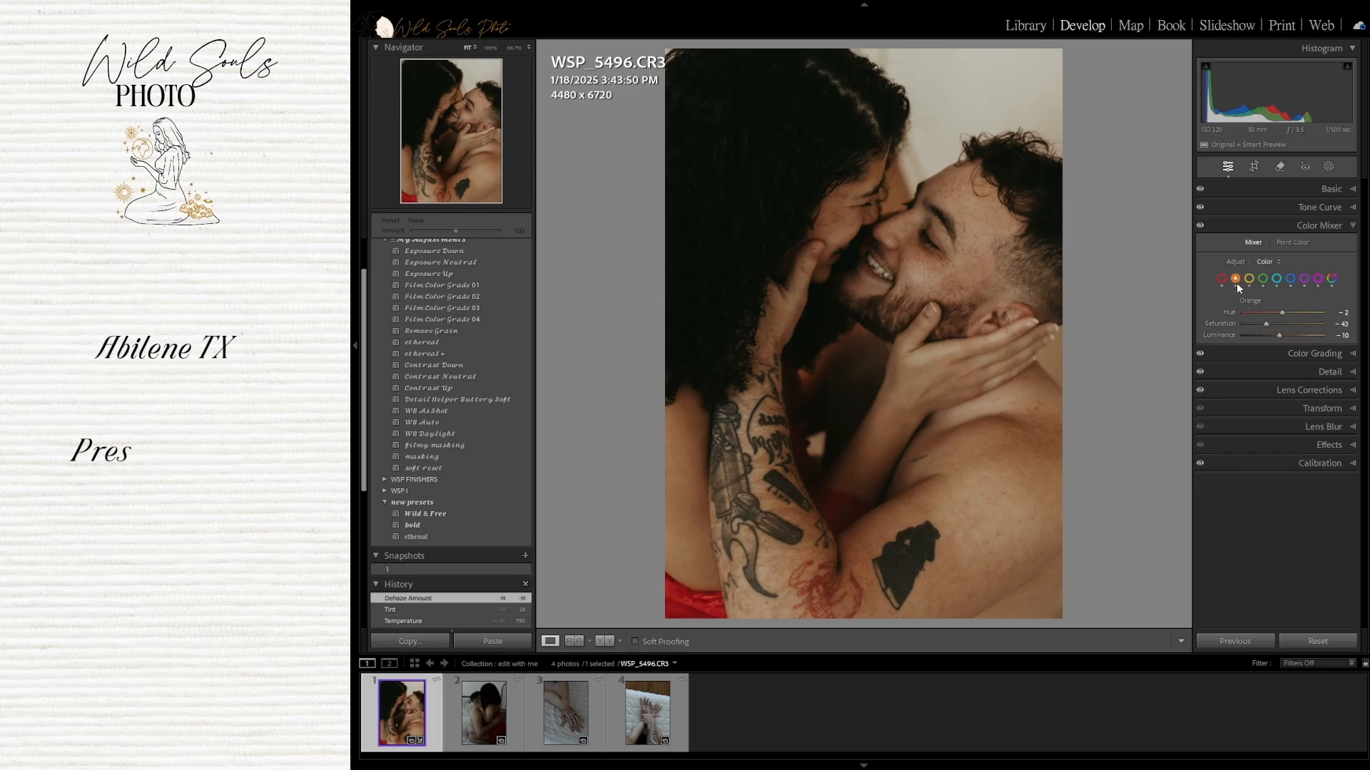
left_click(1339, 324)
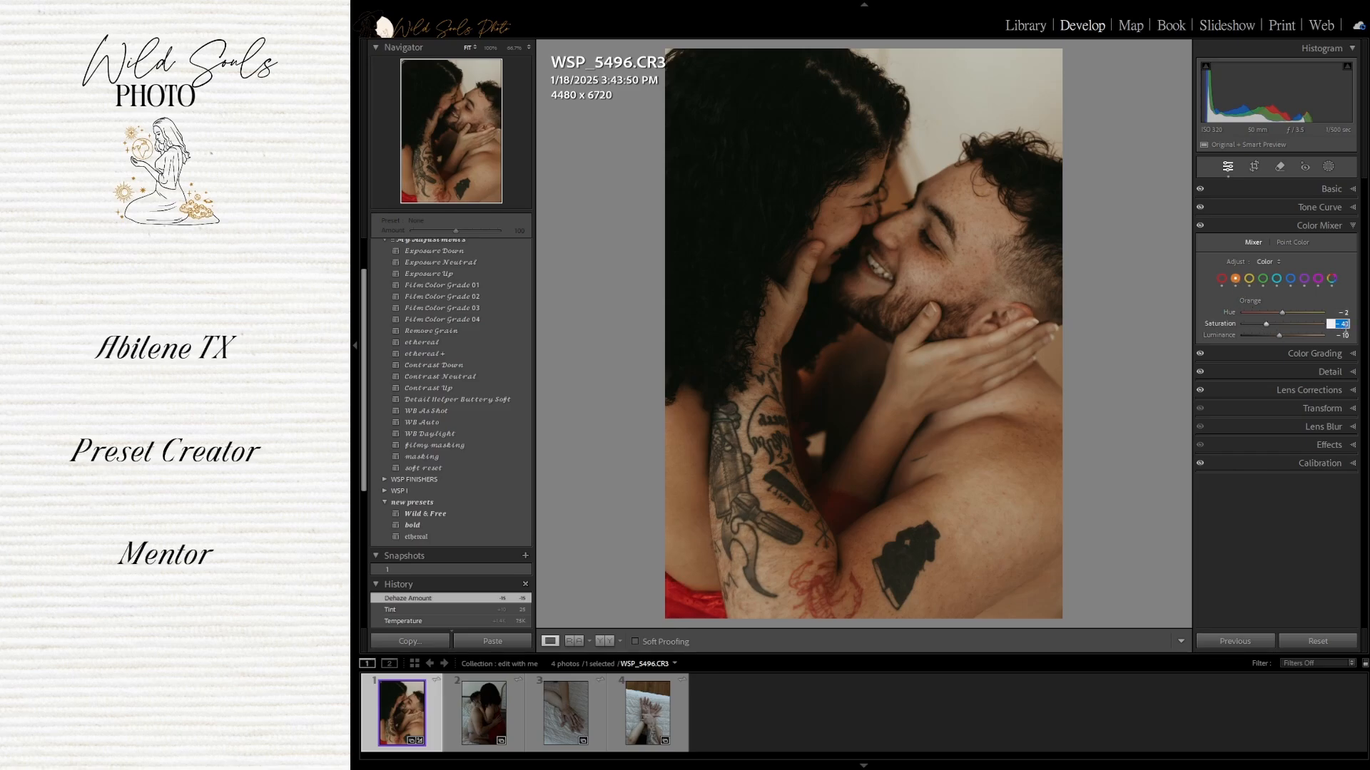
key("BackSpace")
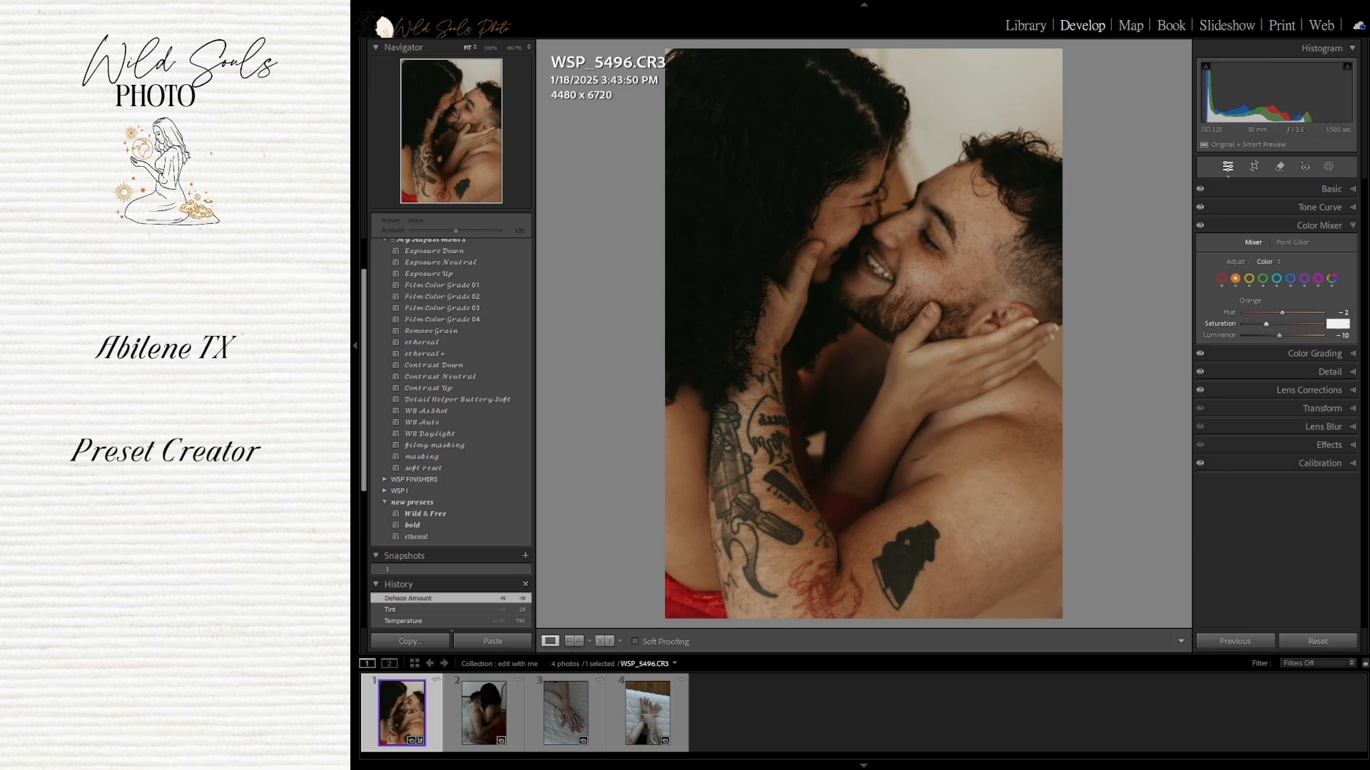
type("- 30")
key("Return")
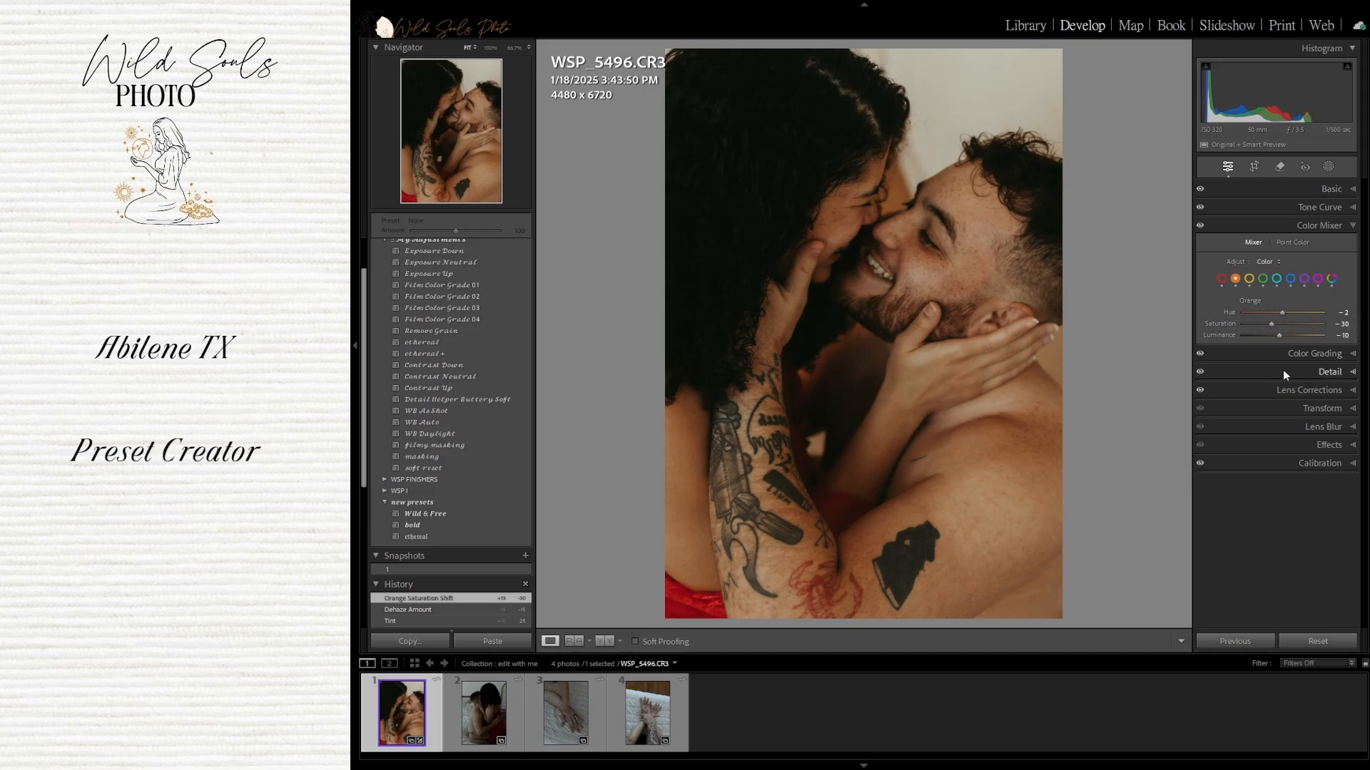
double_click(1226, 336)
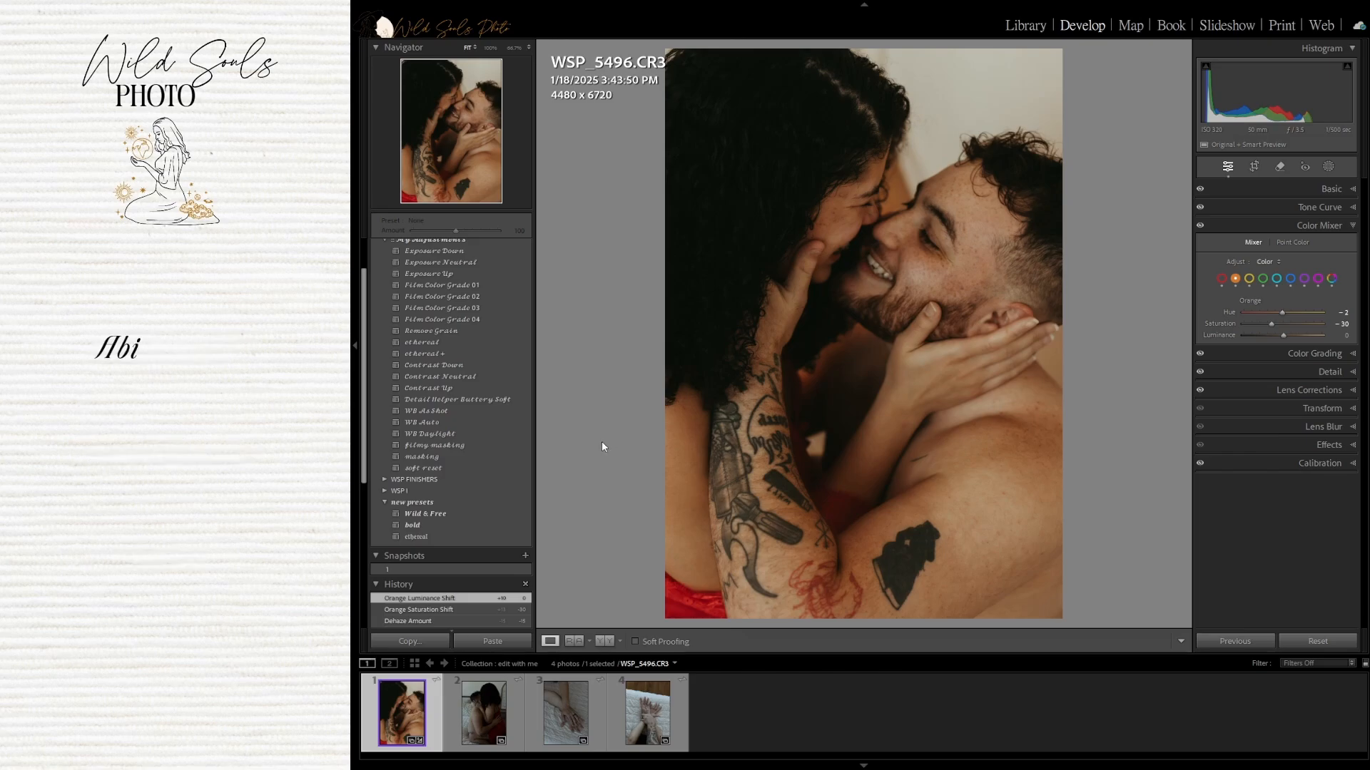
Apply the masking preset to the photo and review its mask overlays
scroll(506, 434, "up", 2)
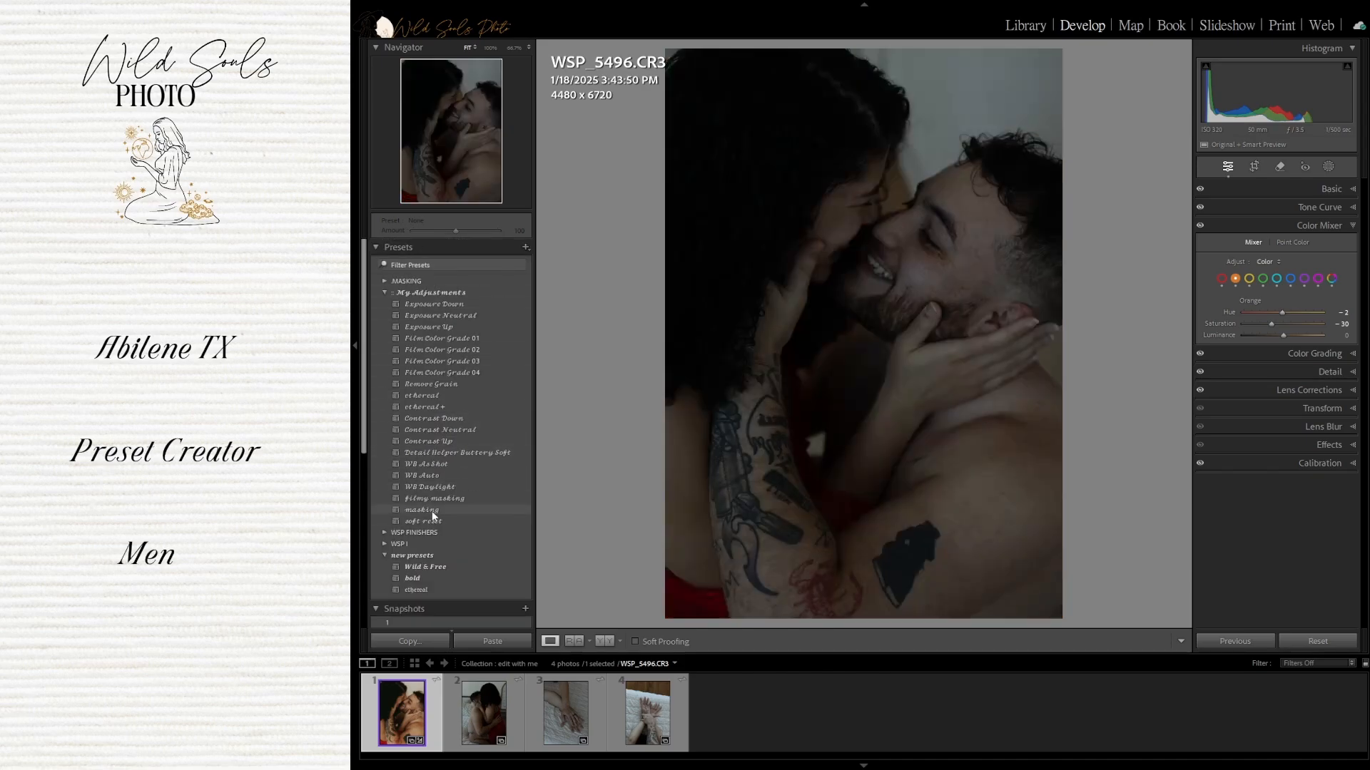
left_click(431, 511)
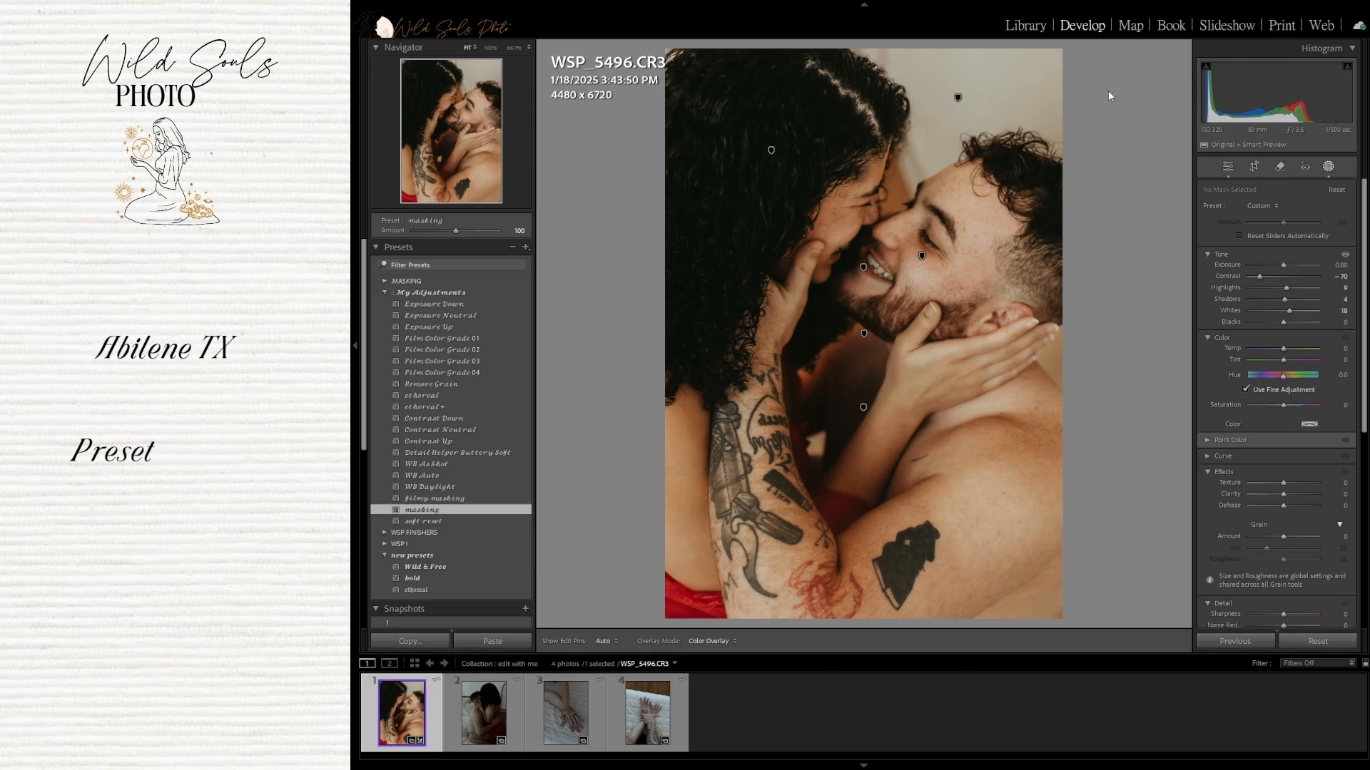
key("h")
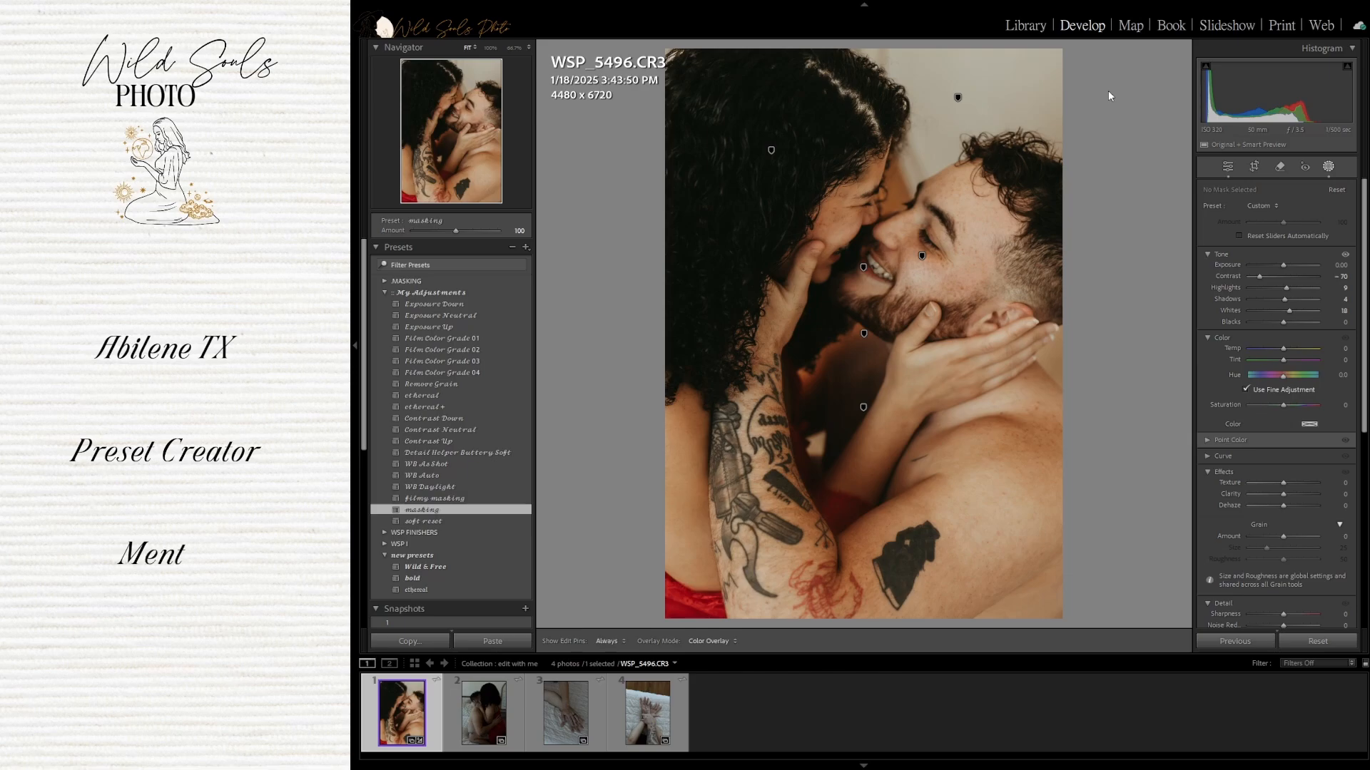
mouse_move(1083, 90)
mouse_move(1081, 136)
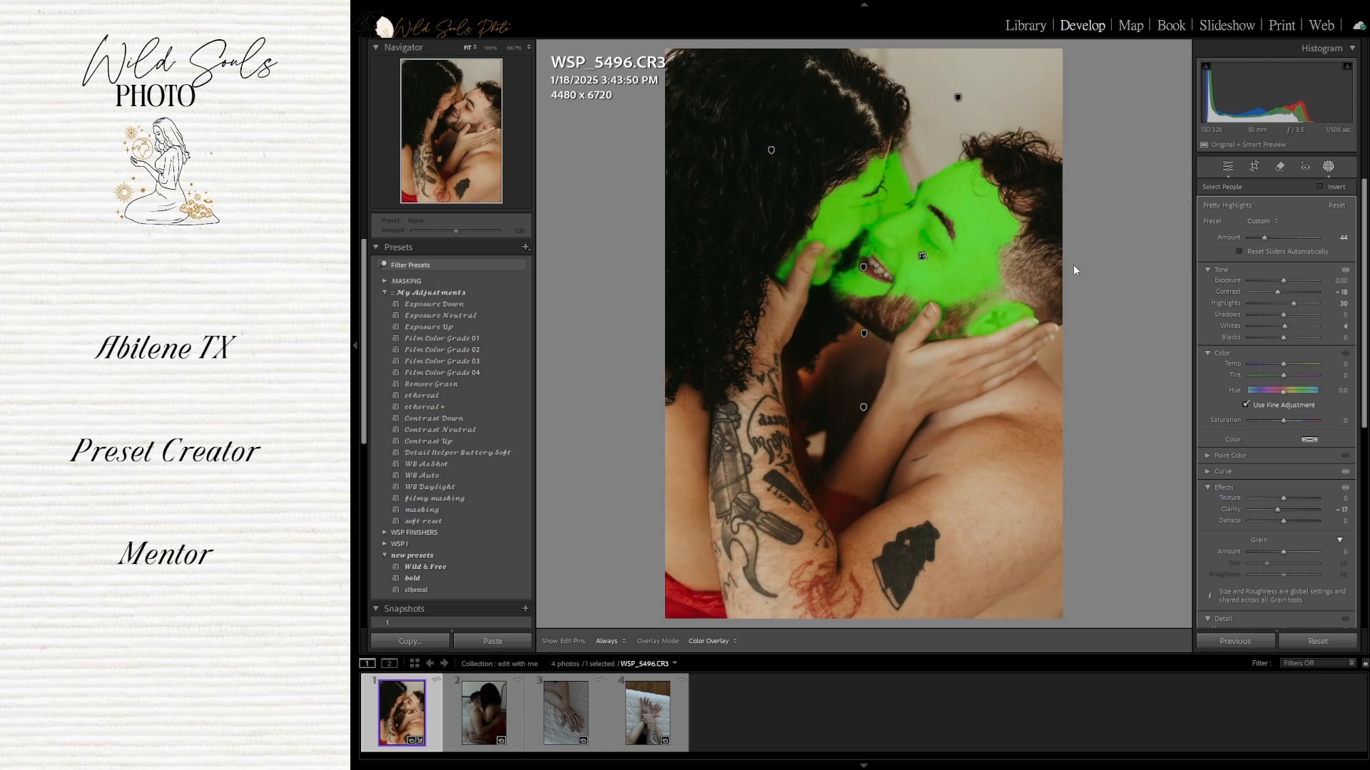
key("o")
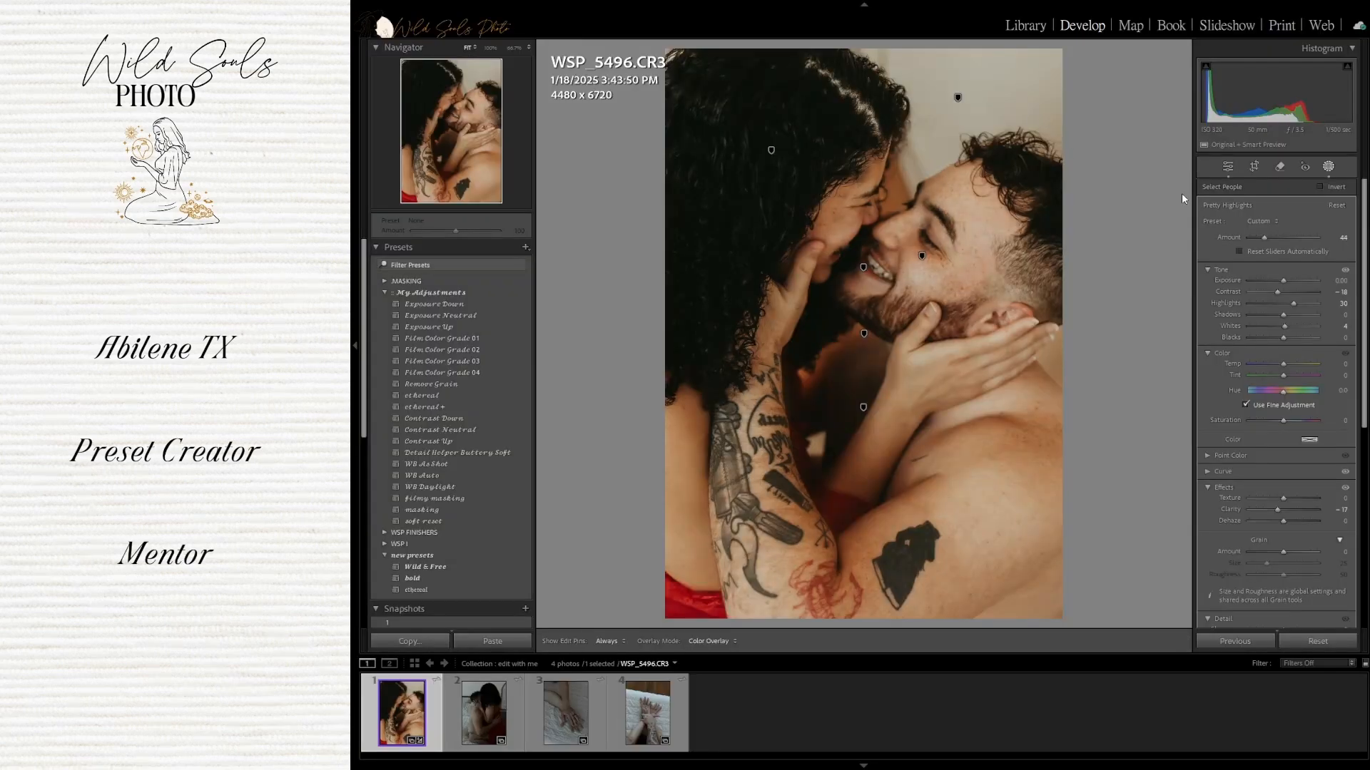
left_click(1121, 222)
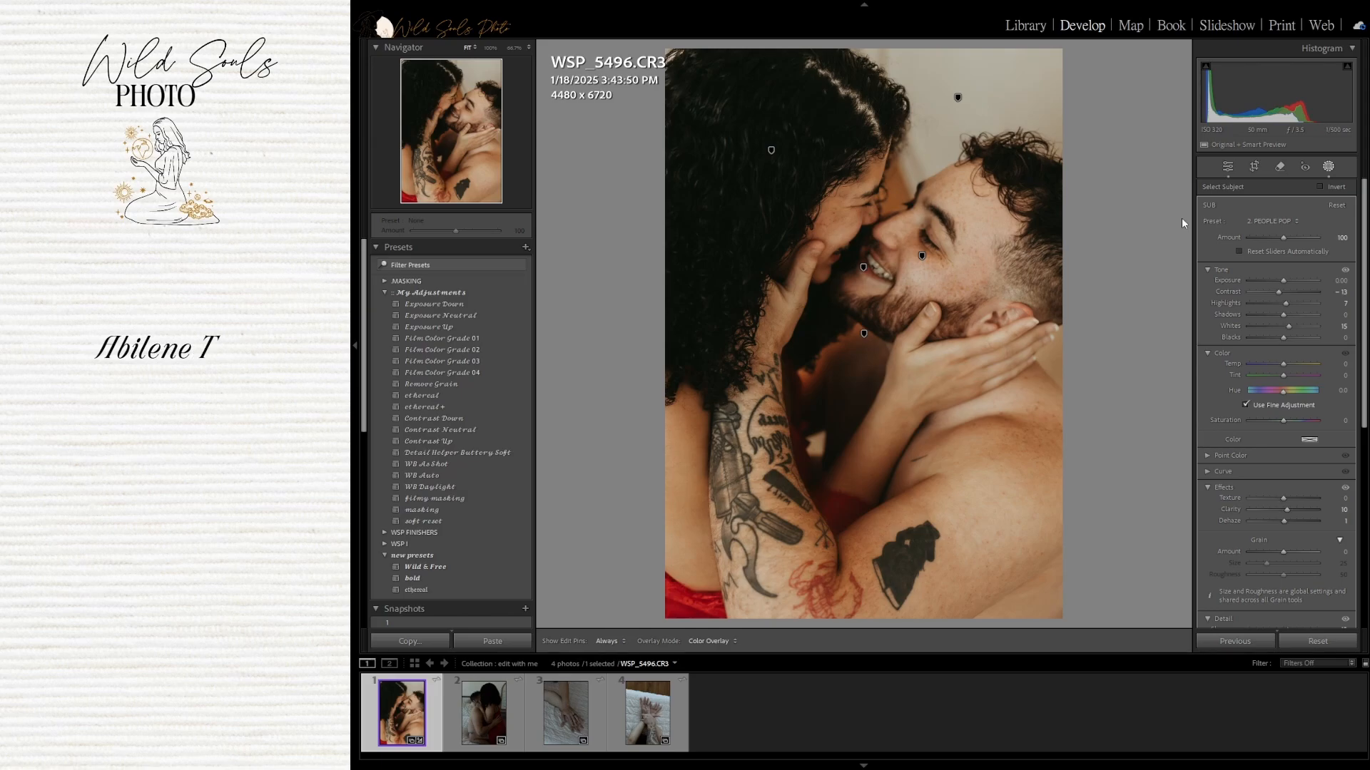
left_click(1150, 243)
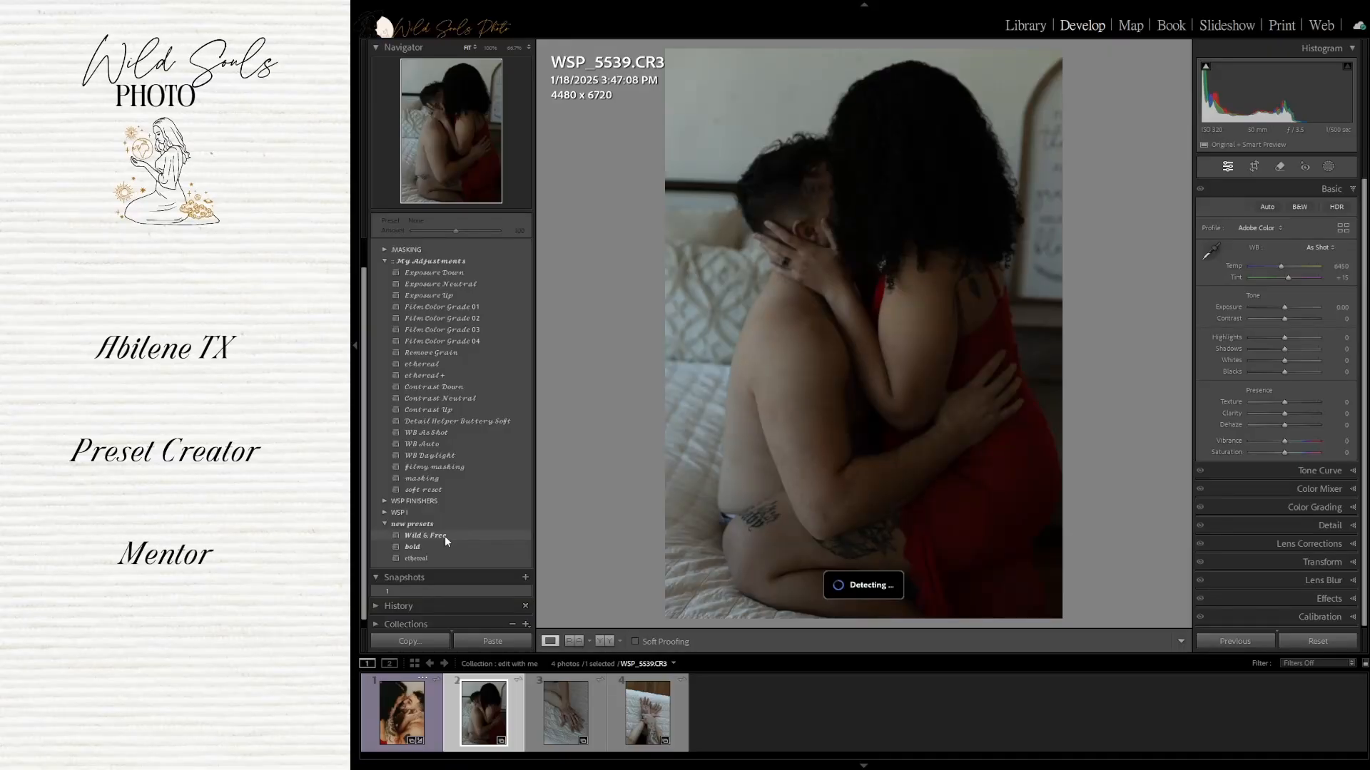
Apply the Wild & Free preset to the second photo
left_click(443, 536)
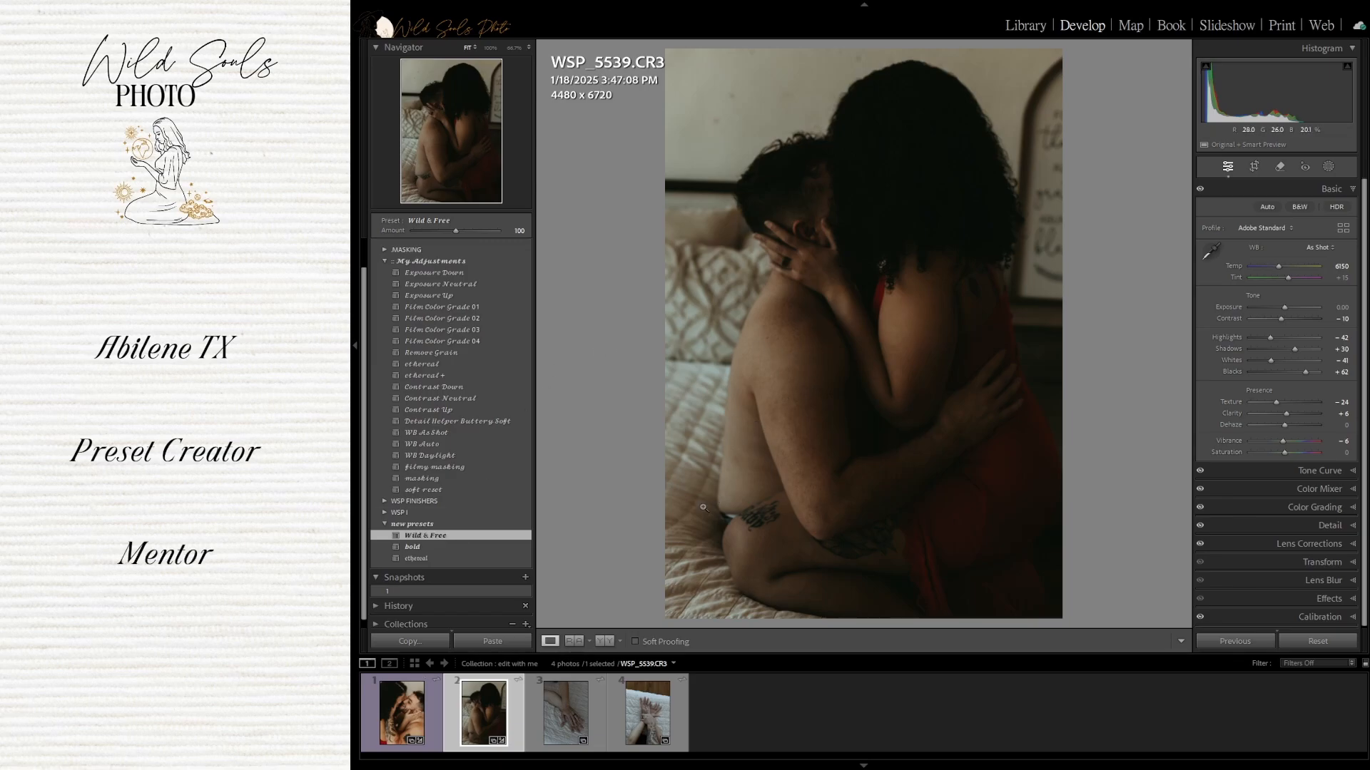
Apply the masking preset to the second photo and set Exposure to +1.00
left_click(448, 479)
left_click(1340, 307)
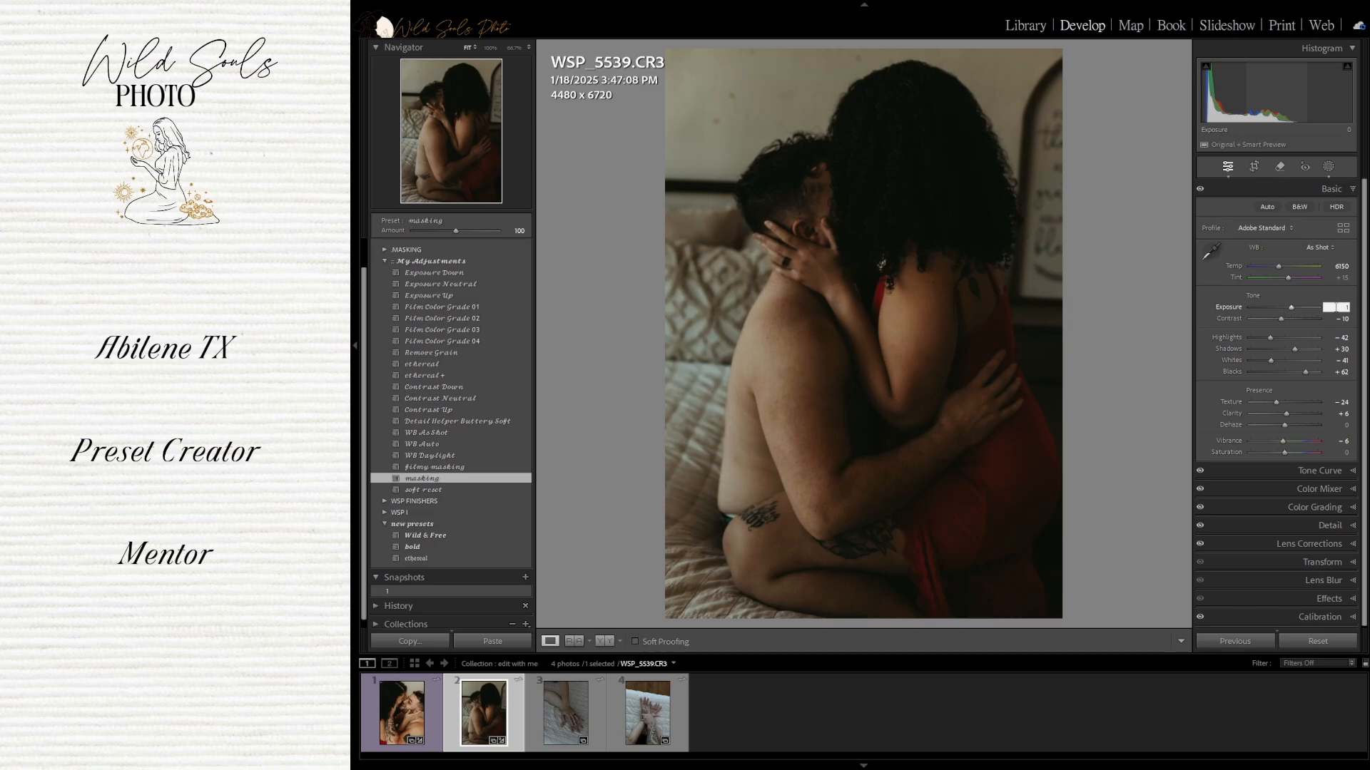
key("Return")
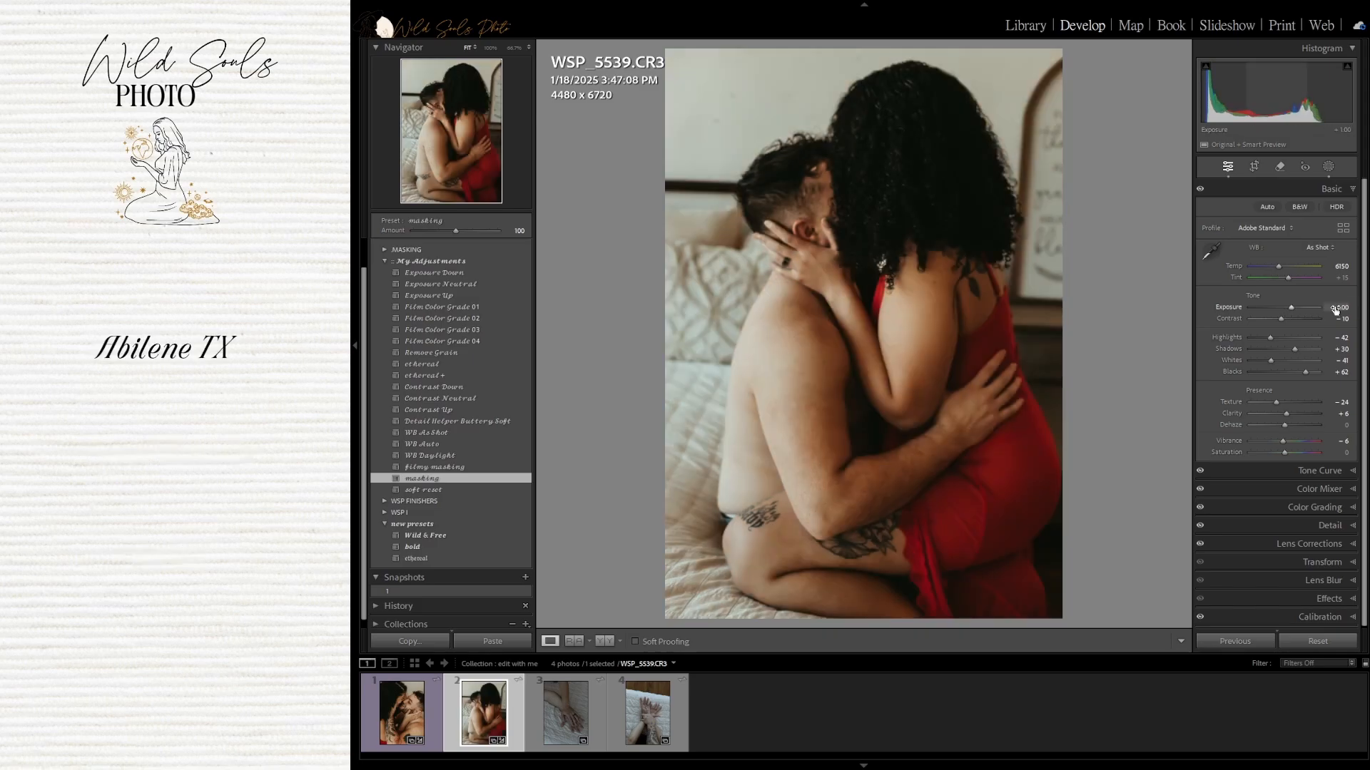
Lower Highlights to about -70 and set Dehaze to -15
left_click(1260, 340)
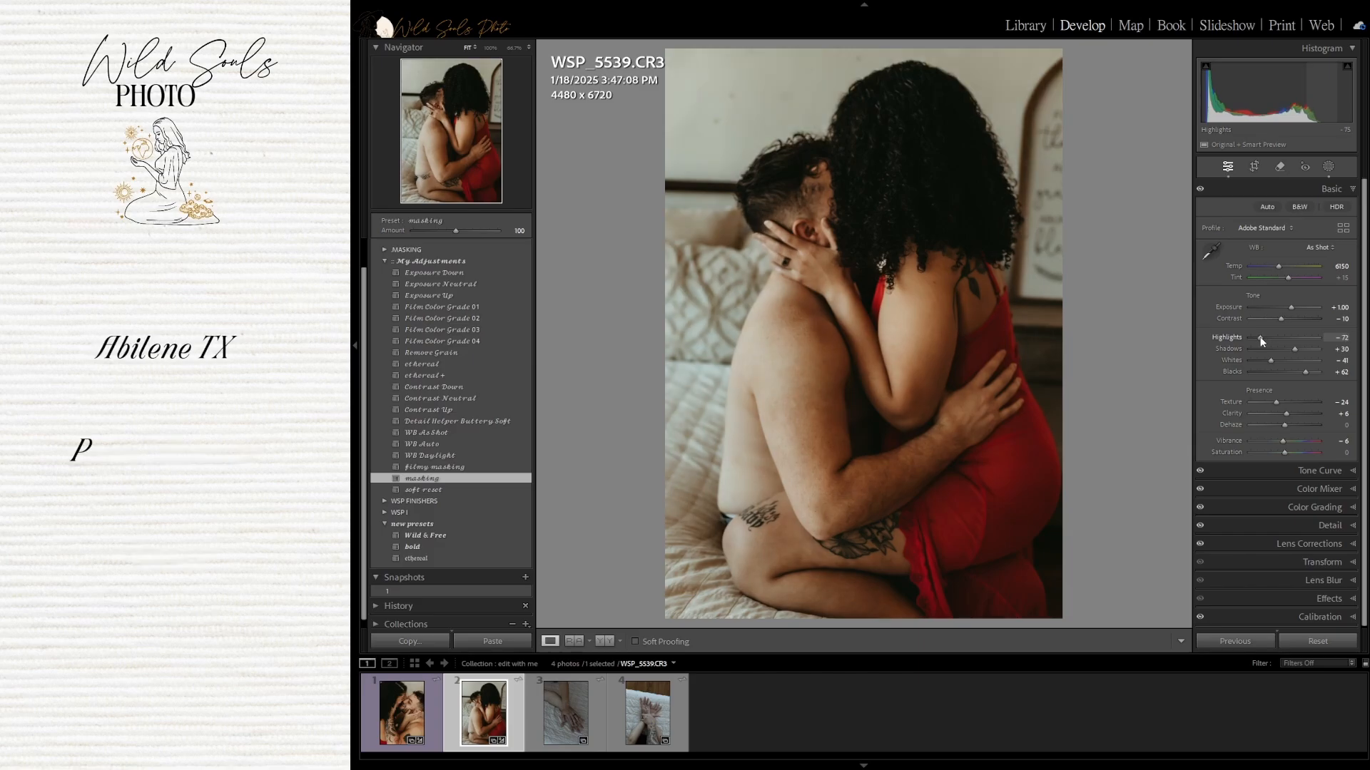
left_click_drag(1259, 338, 1261, 340)
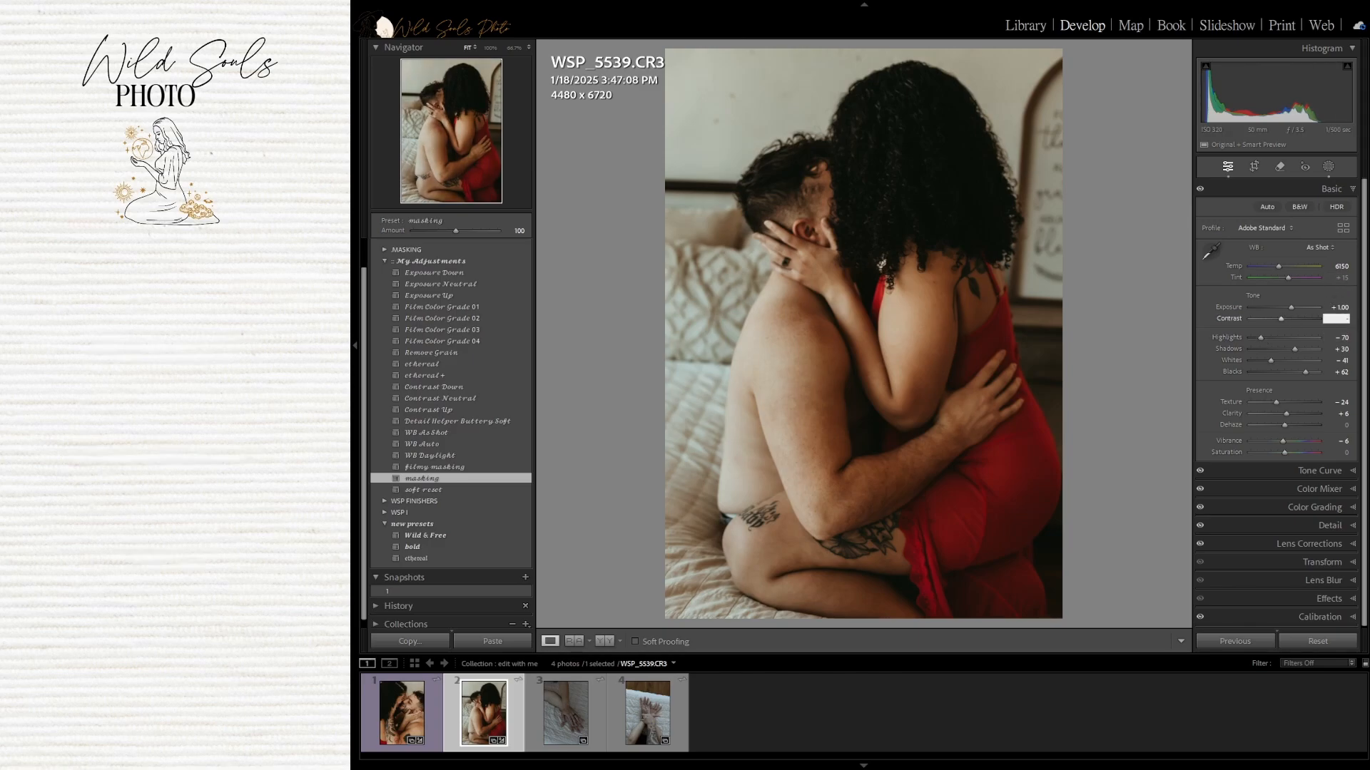
left_click(1340, 424)
type("-15")
key("Return")
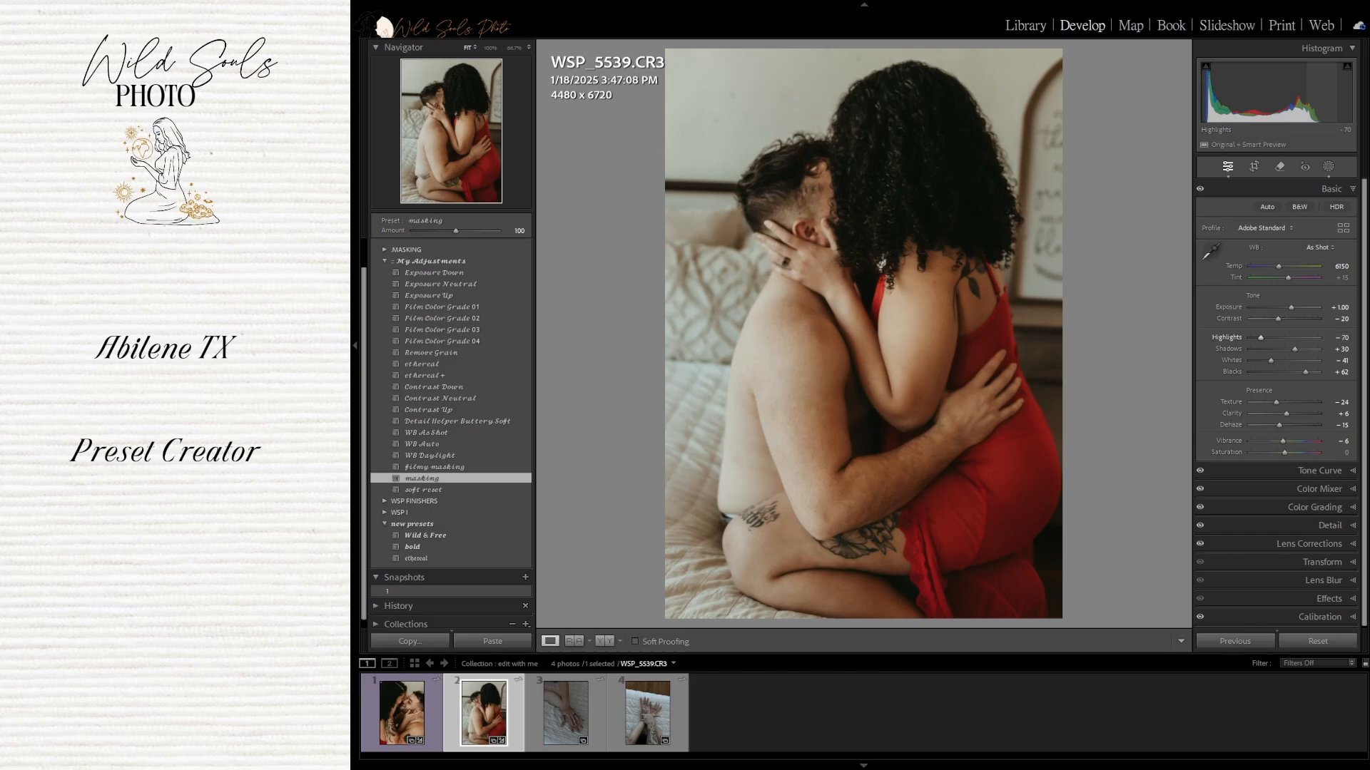
Lower Highlights to about -75 and set Tint to +25
left_click_drag(1260, 337, 1259, 337)
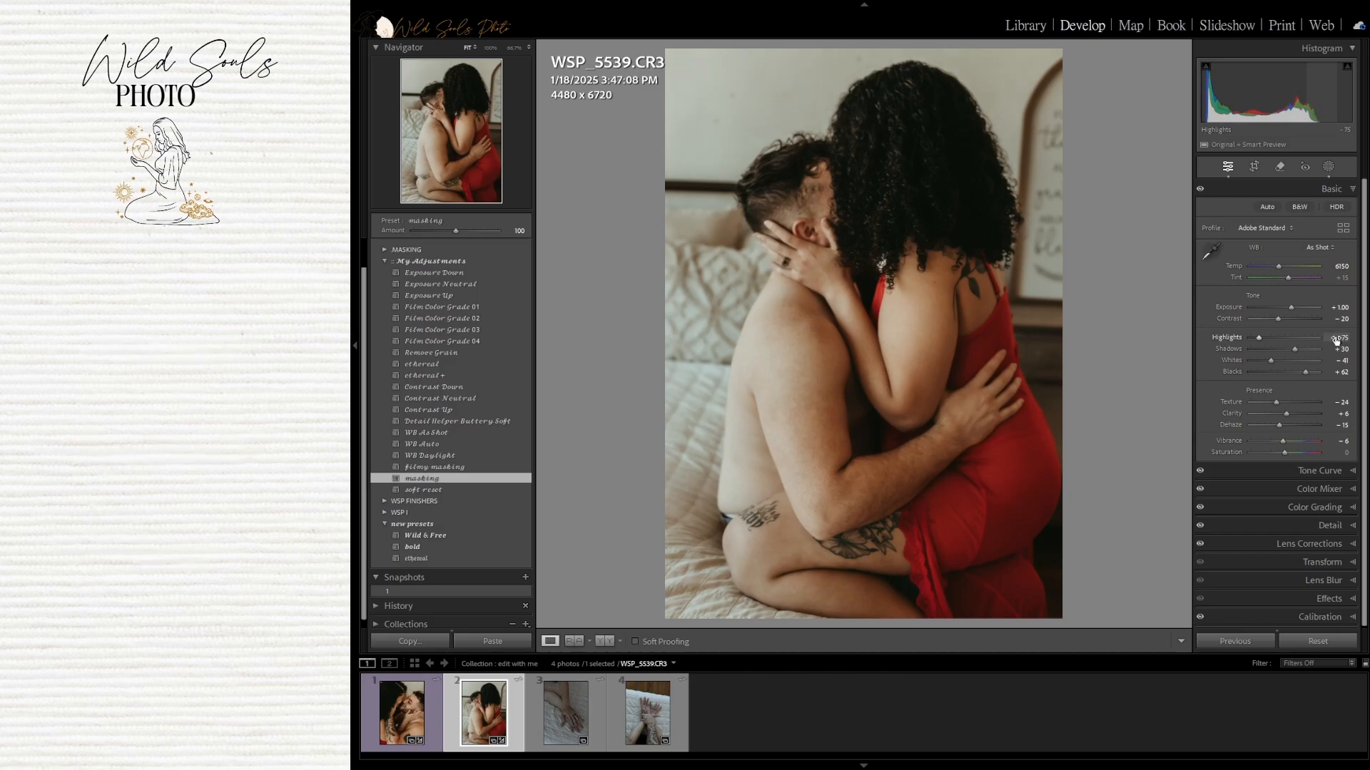
left_click(1339, 277)
type("2")
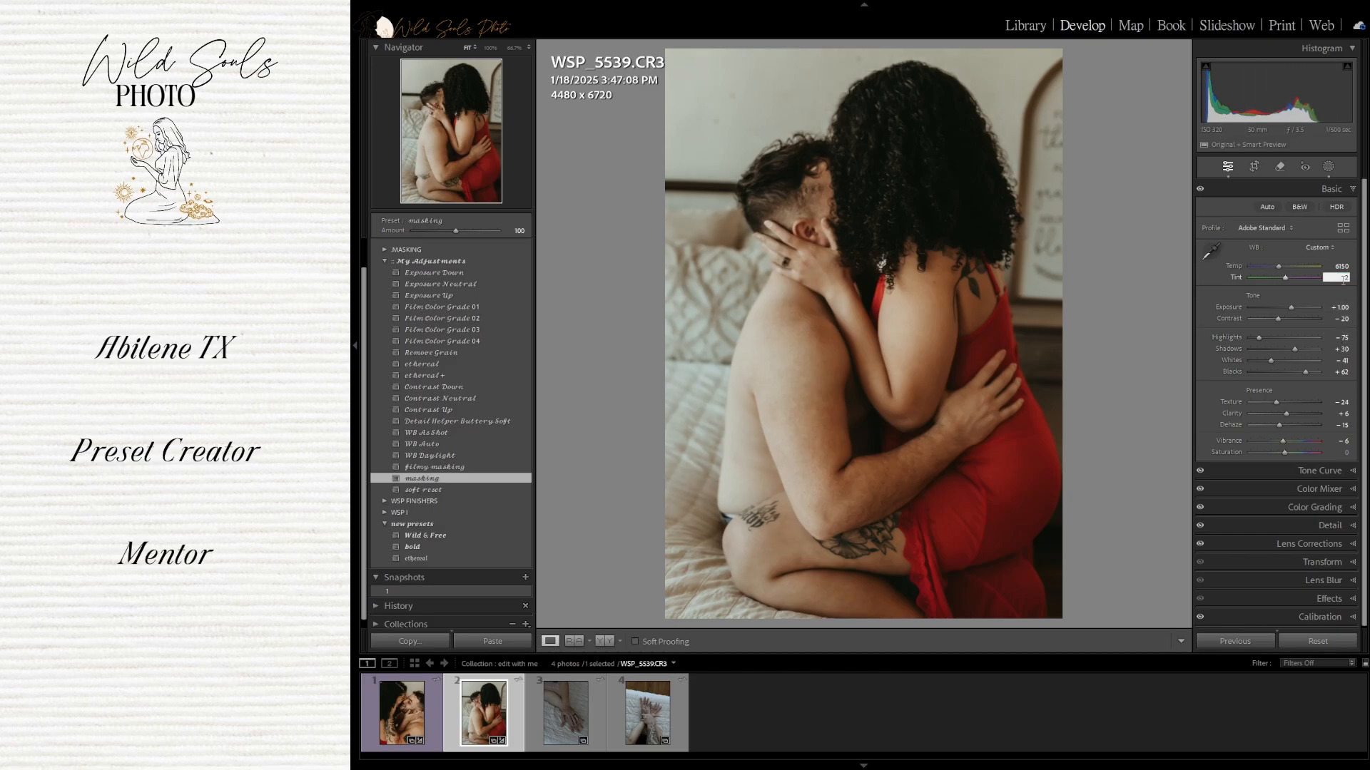
type("5")
key("Return")
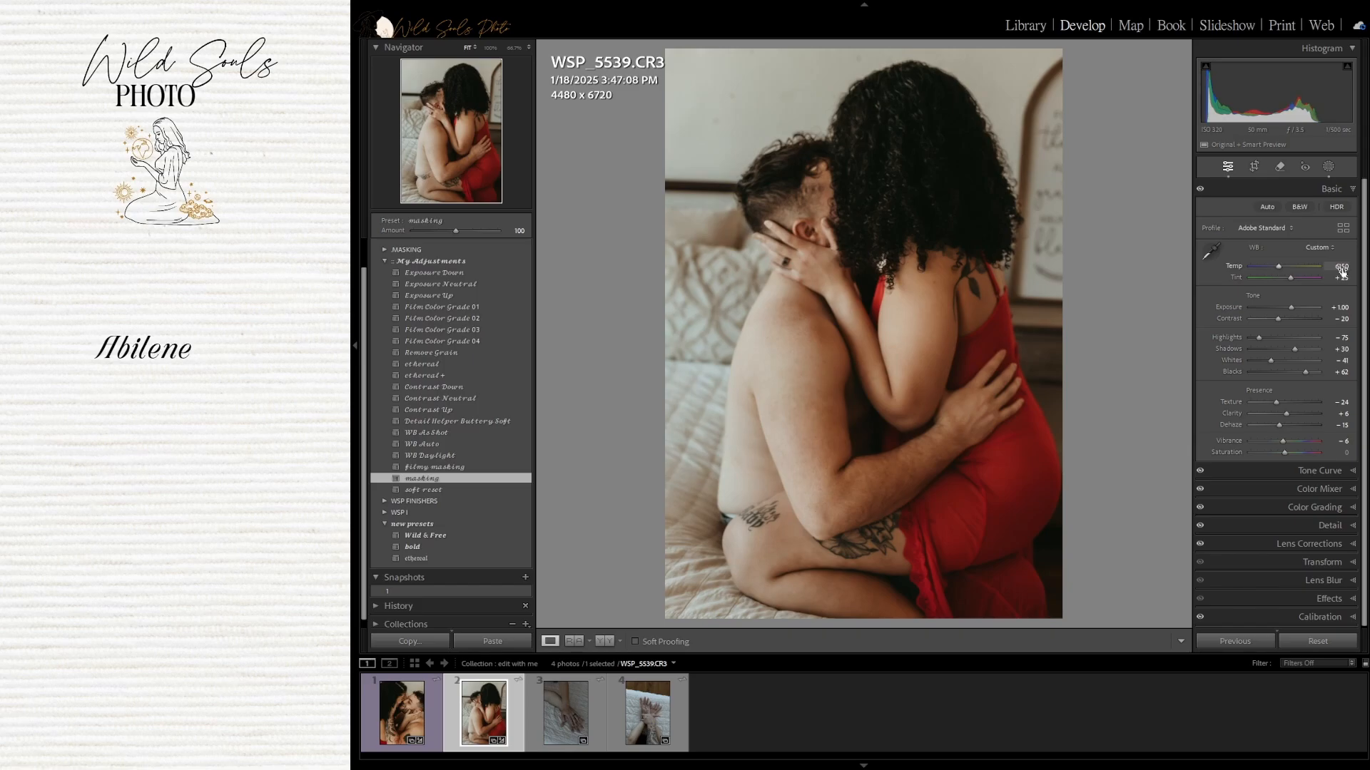
Set the white balance Temp to 6500 and Tint to +20
left_click(1341, 267)
type("6")
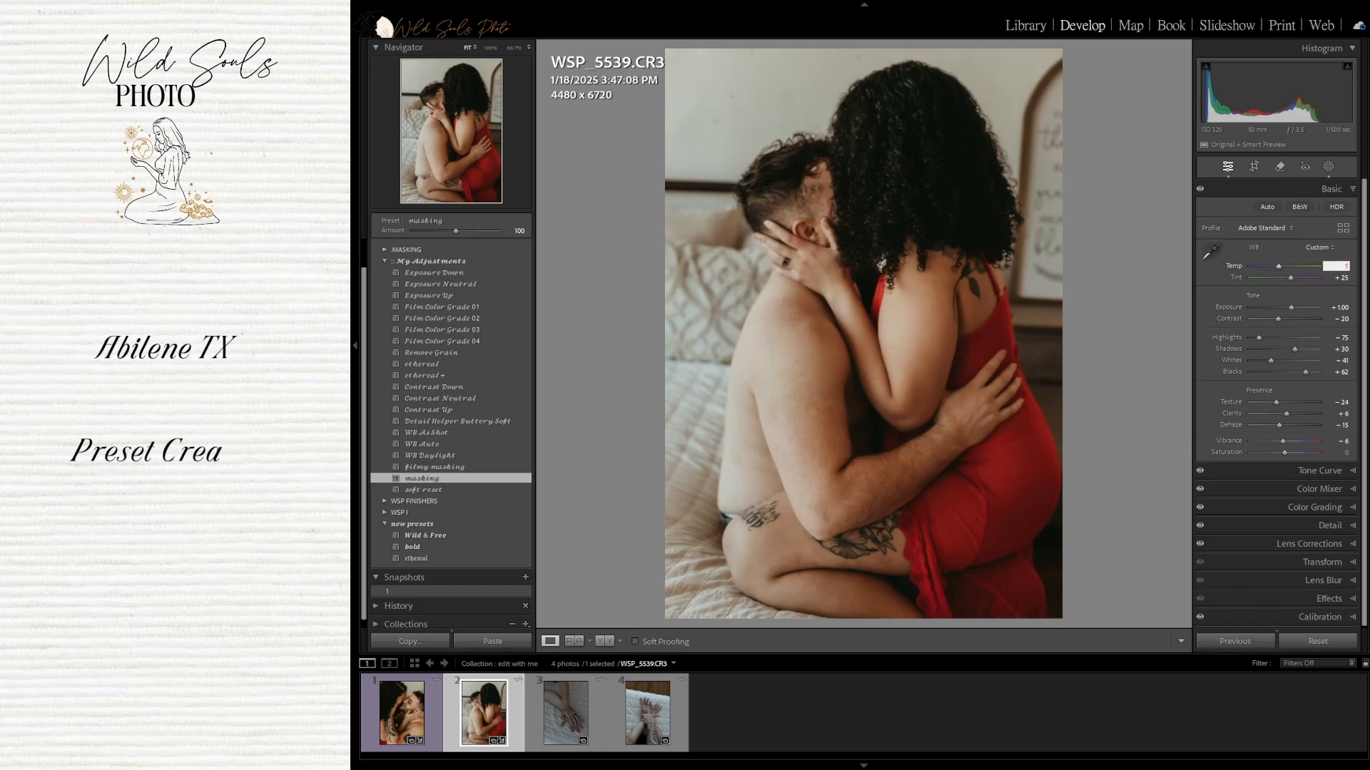
type("500")
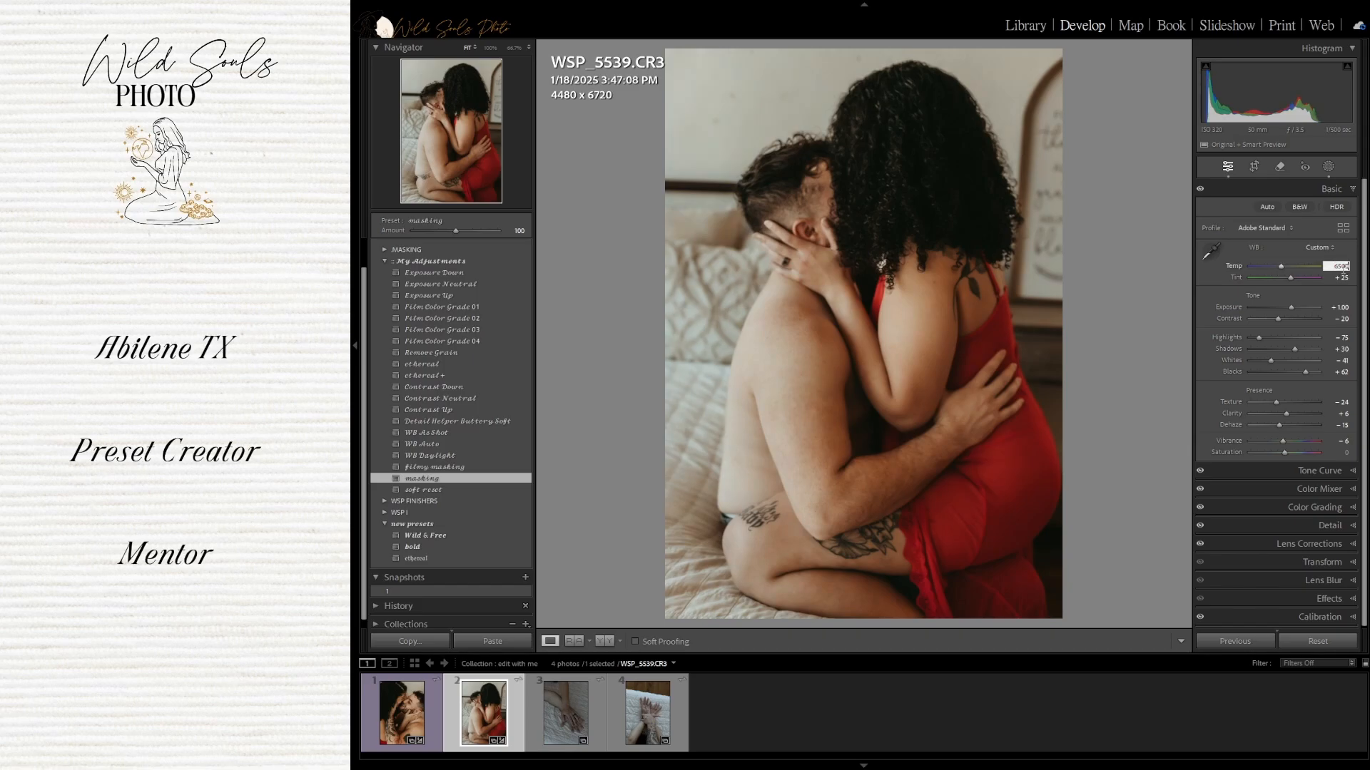
key("Return")
left_click(1341, 277)
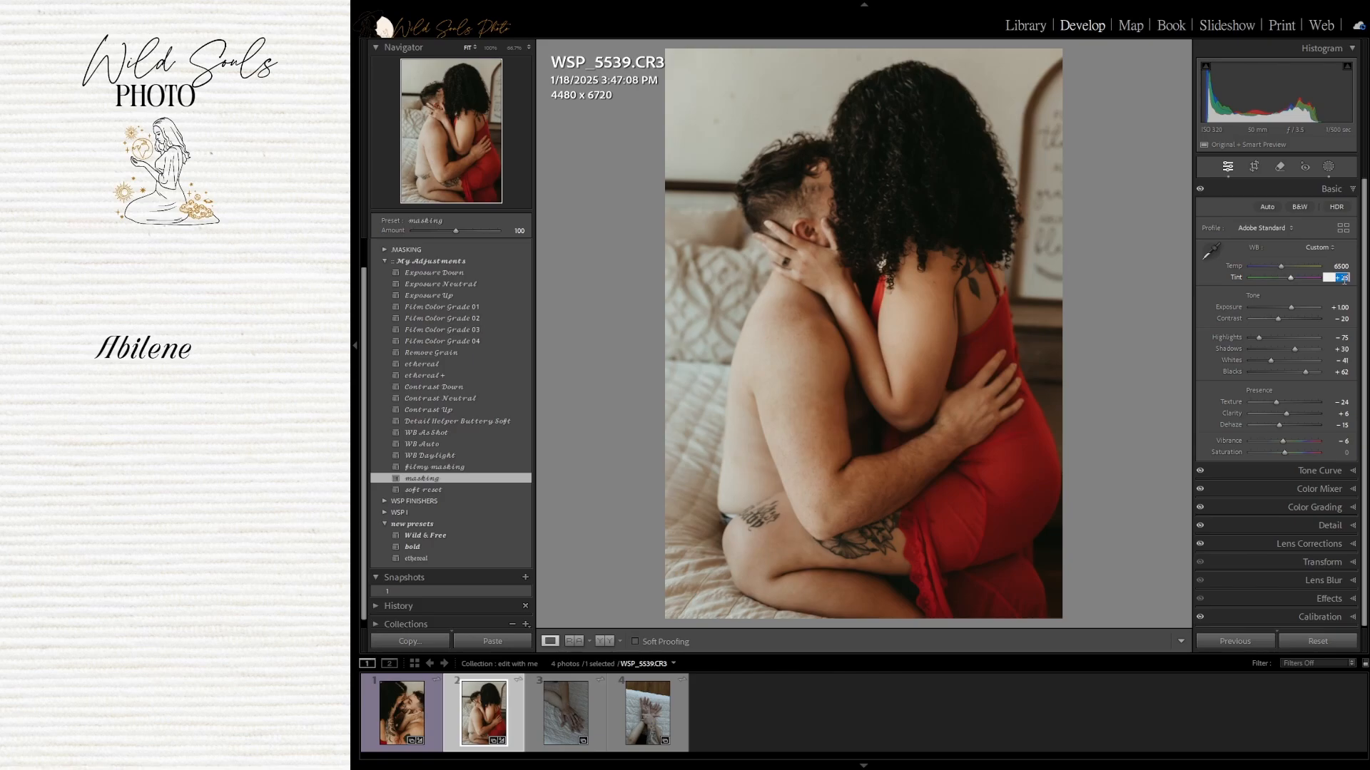
type("20")
key("Return")
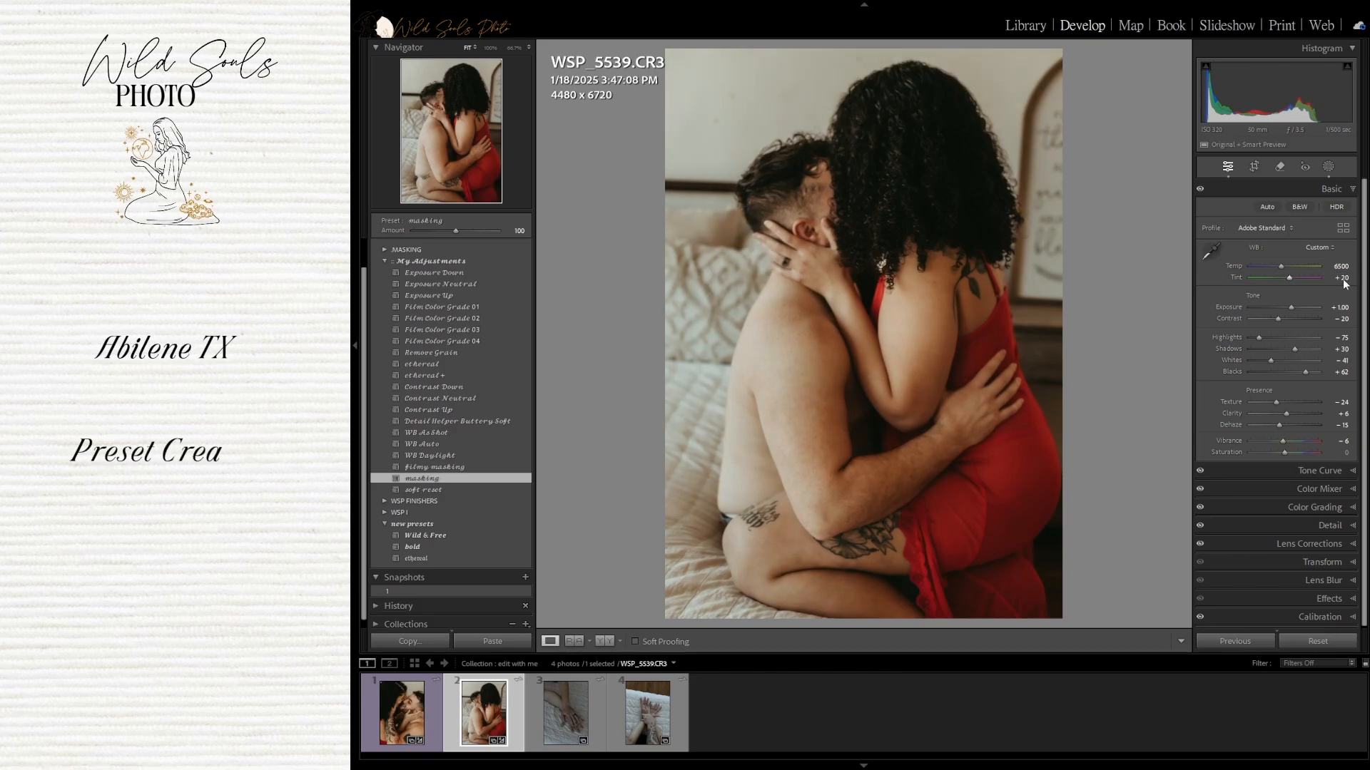
Raise the white balance Temp to 7000
left_click(1338, 268)
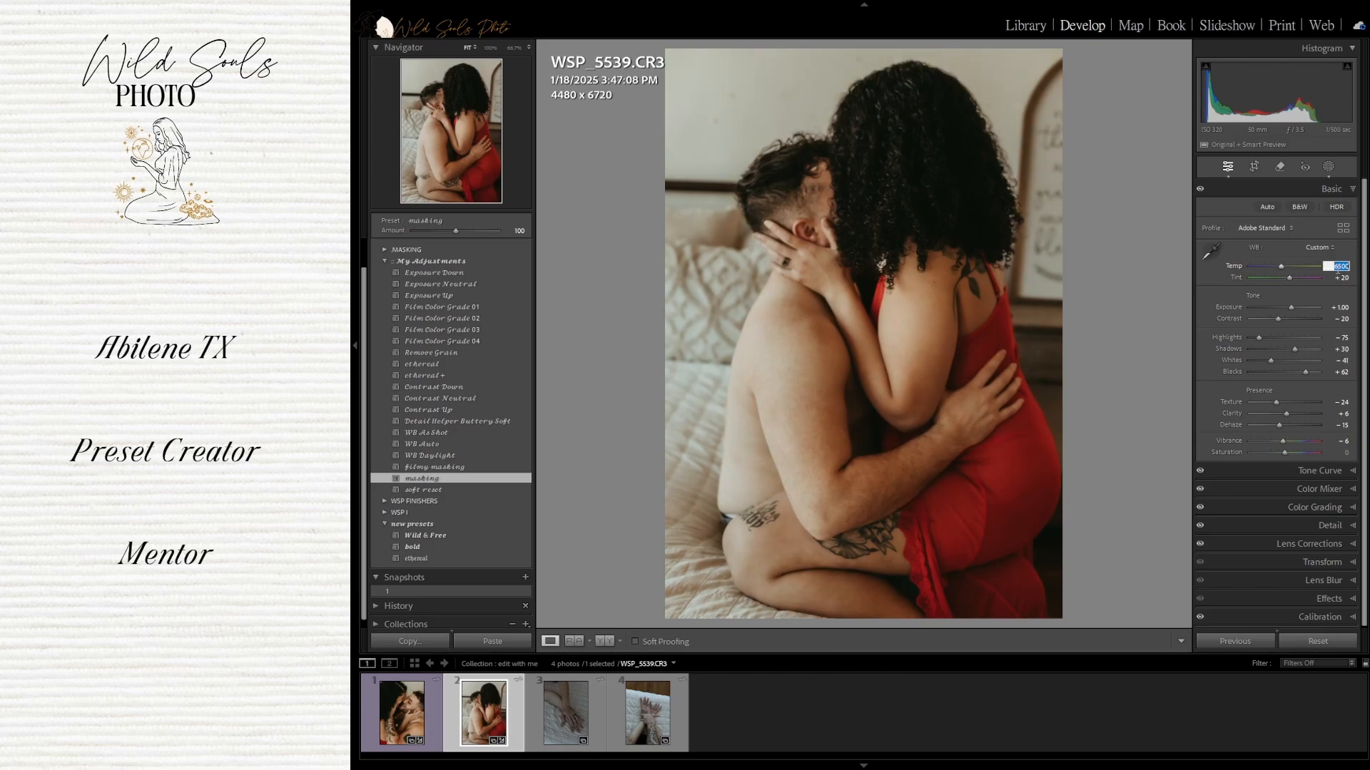
type("7000")
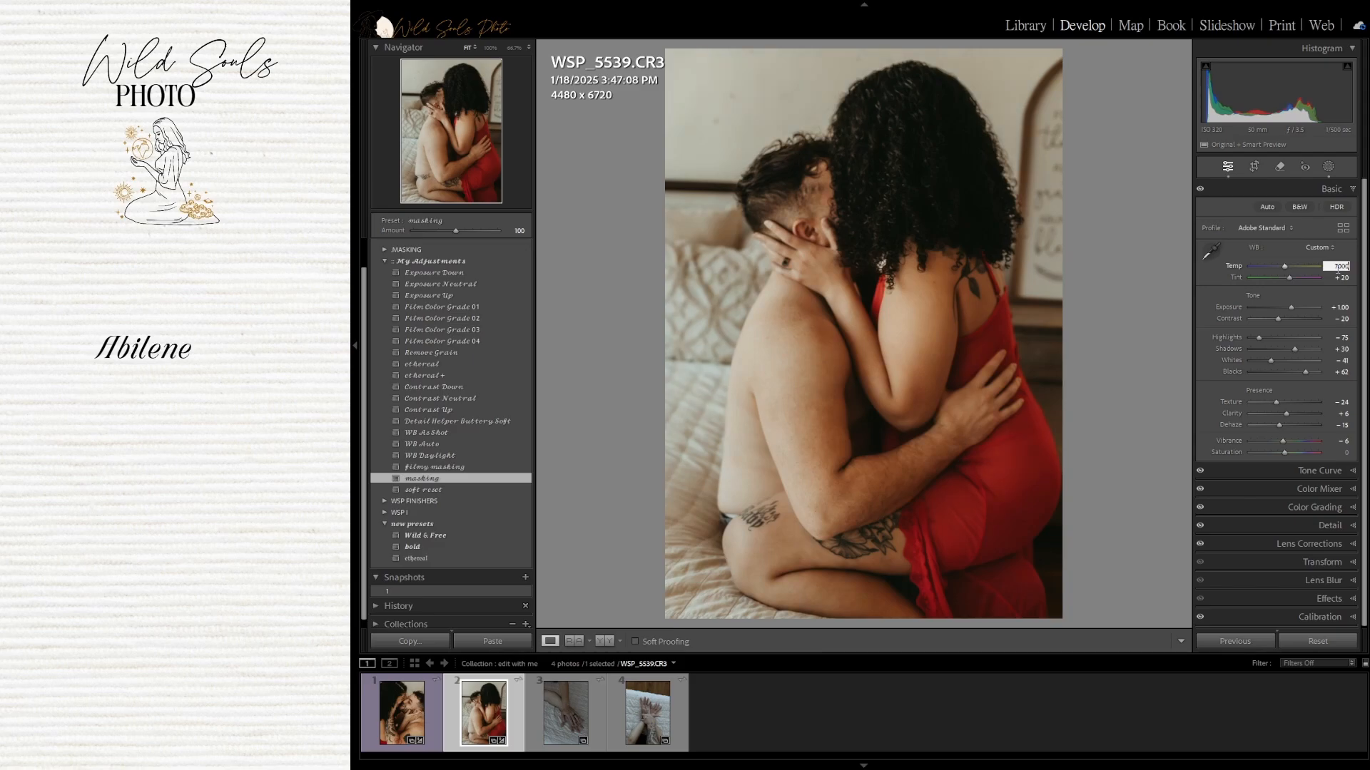
key("Return")
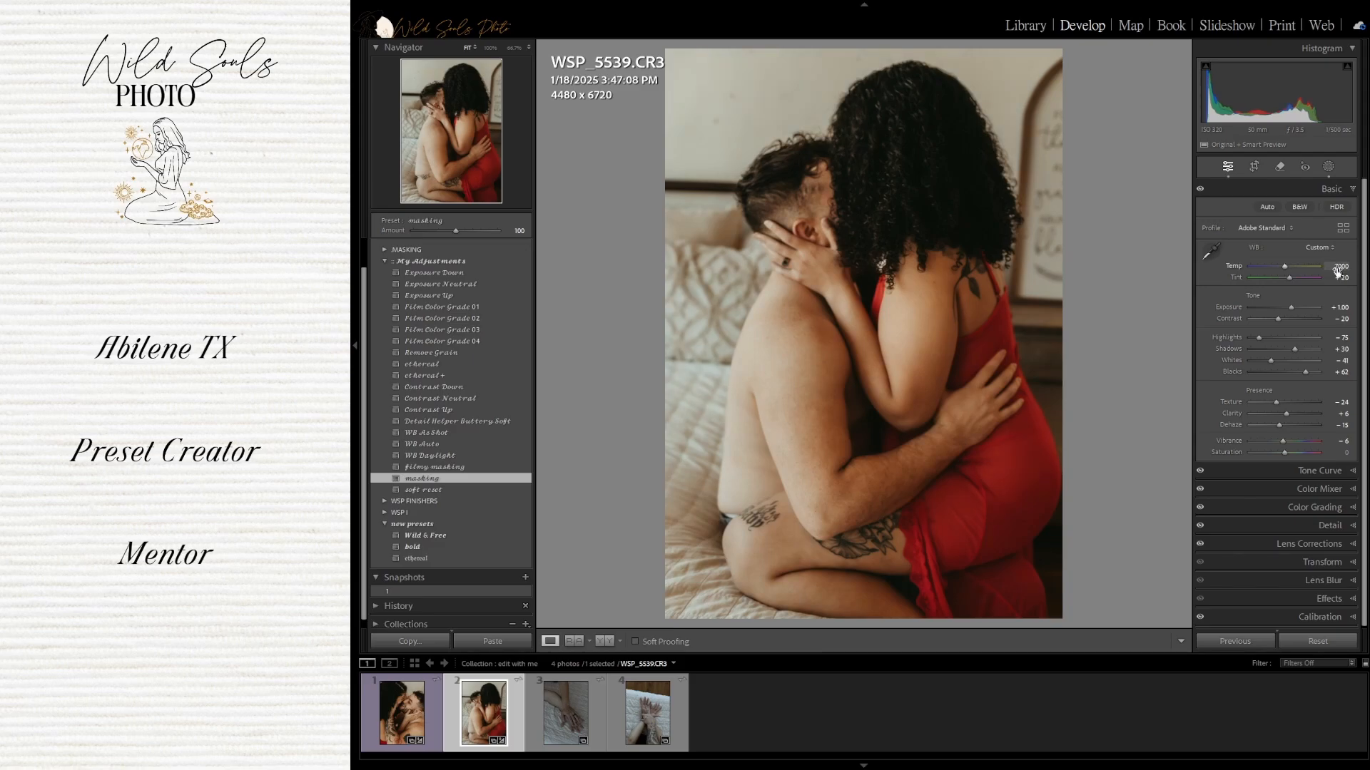
Set Shadows to +20 and Blacks to +45
left_click(1344, 350)
type("2")
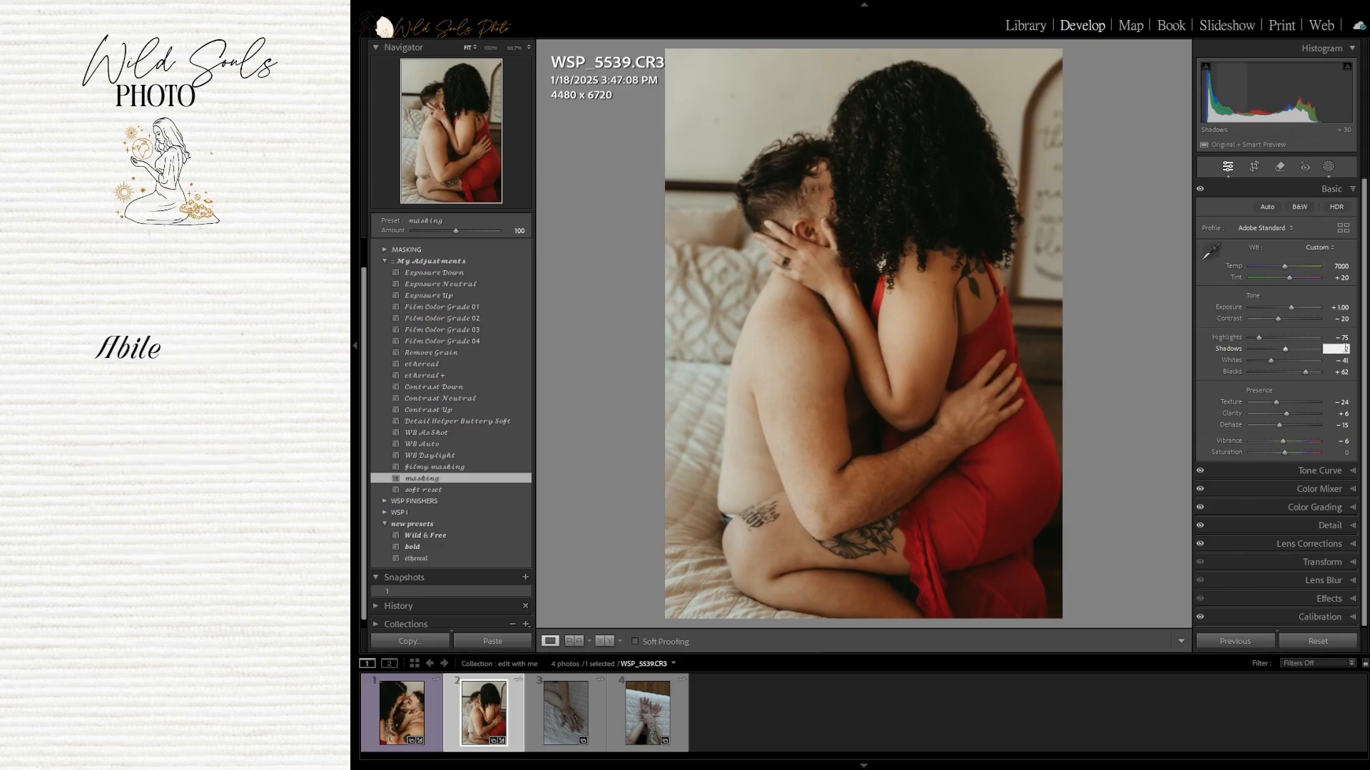
type("0")
key("Return")
left_click(1338, 373)
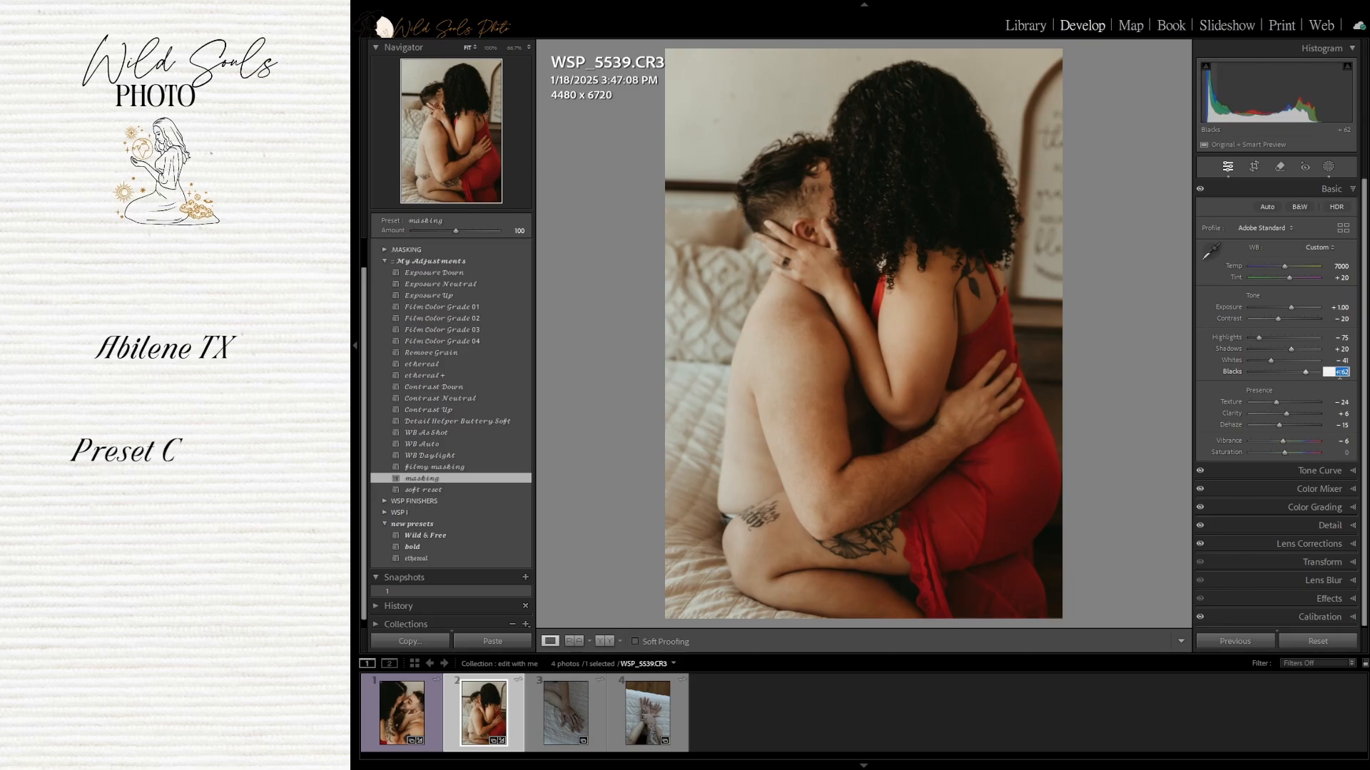
type("45")
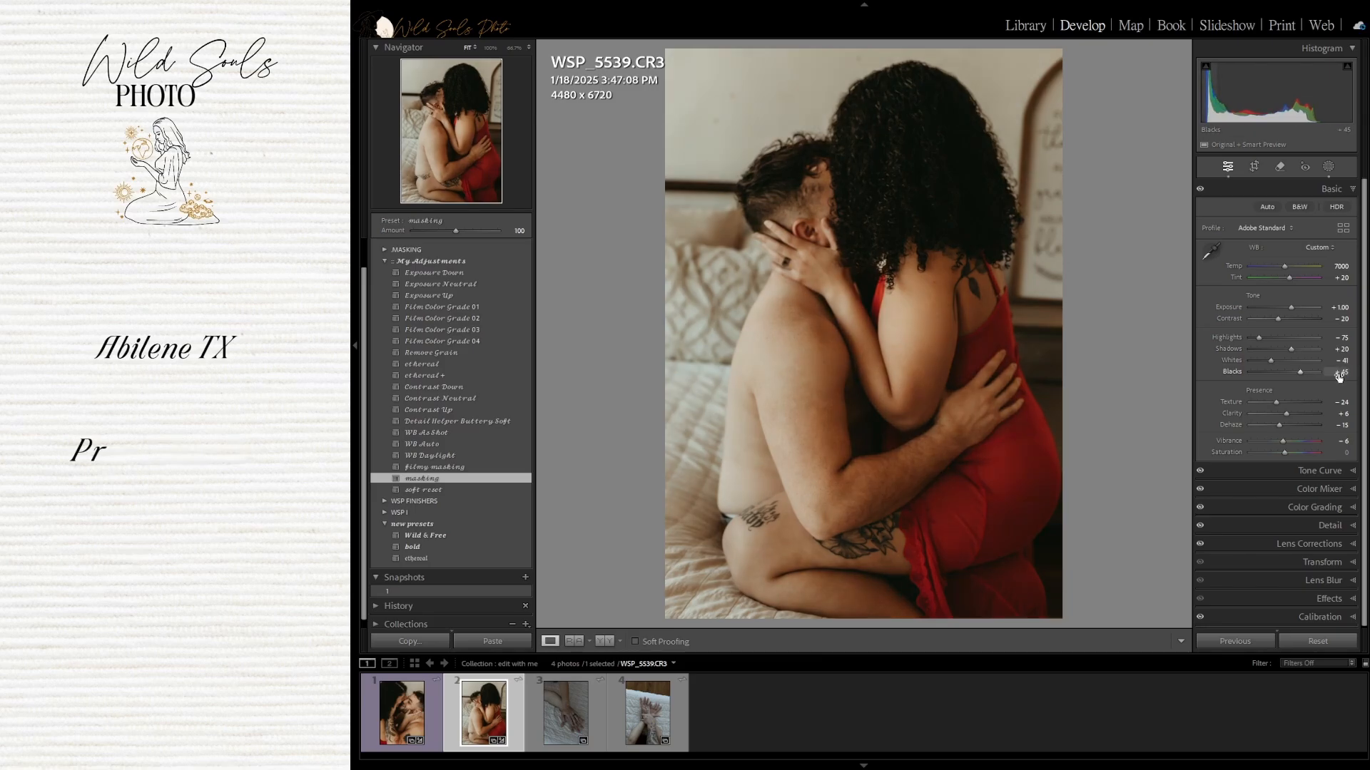
key("Return")
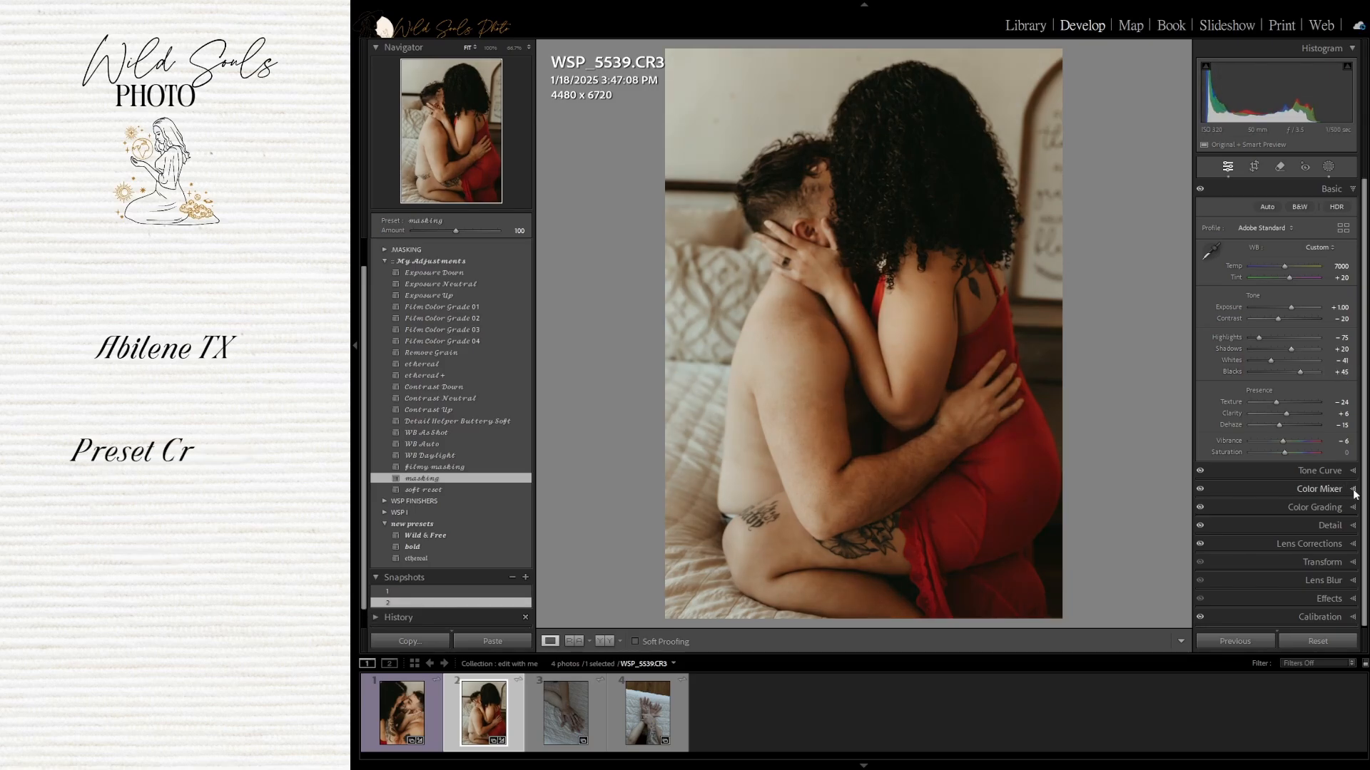
In Color Mixer, set Orange saturation to -35 and reset Orange luminance to 0
left_click(1354, 490)
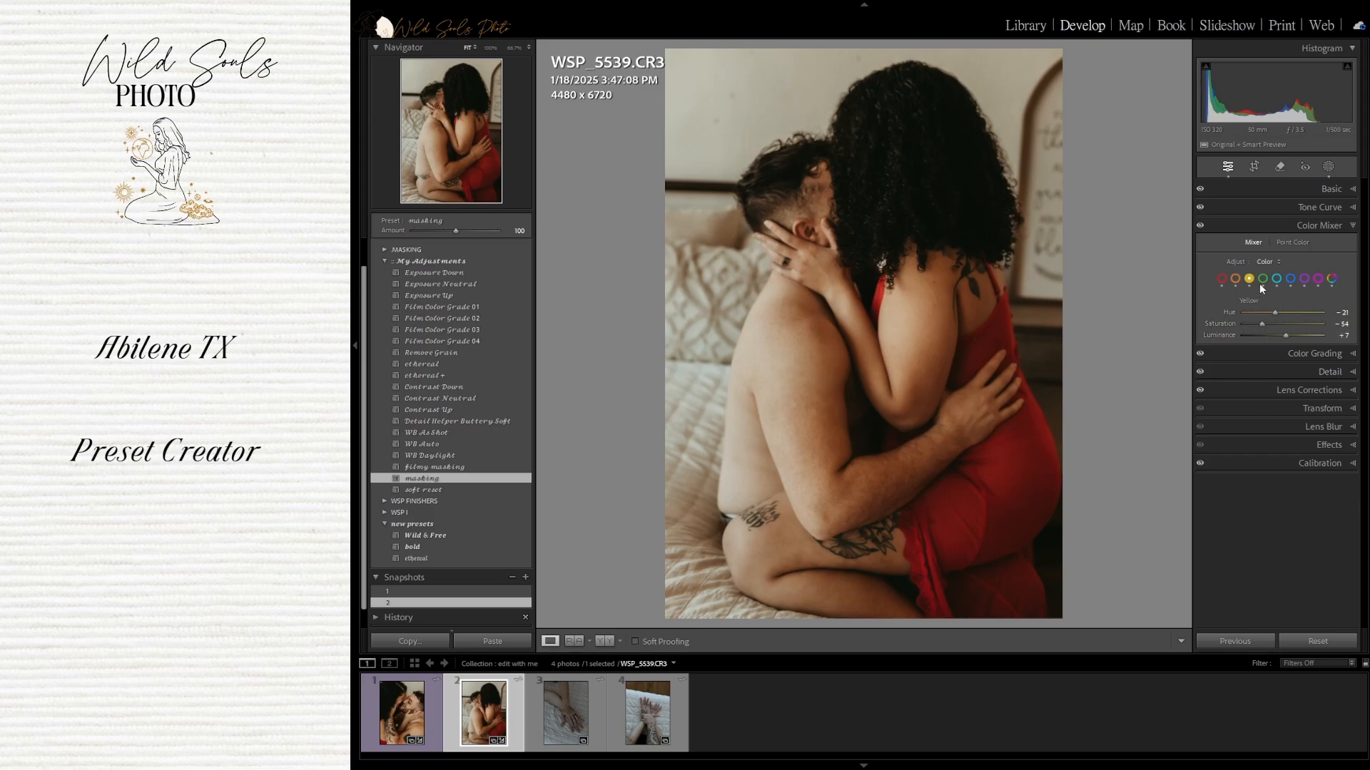
left_click(1343, 324)
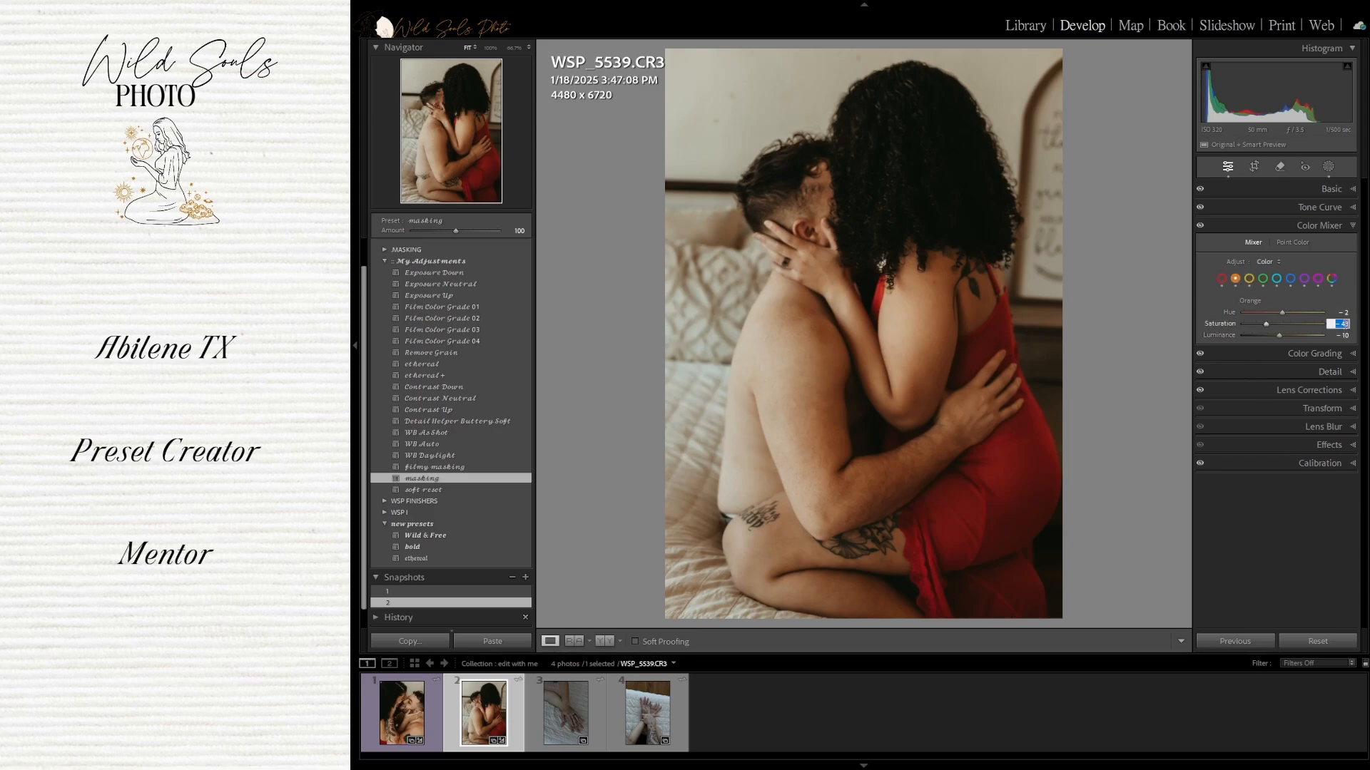
type("-35")
key("Return")
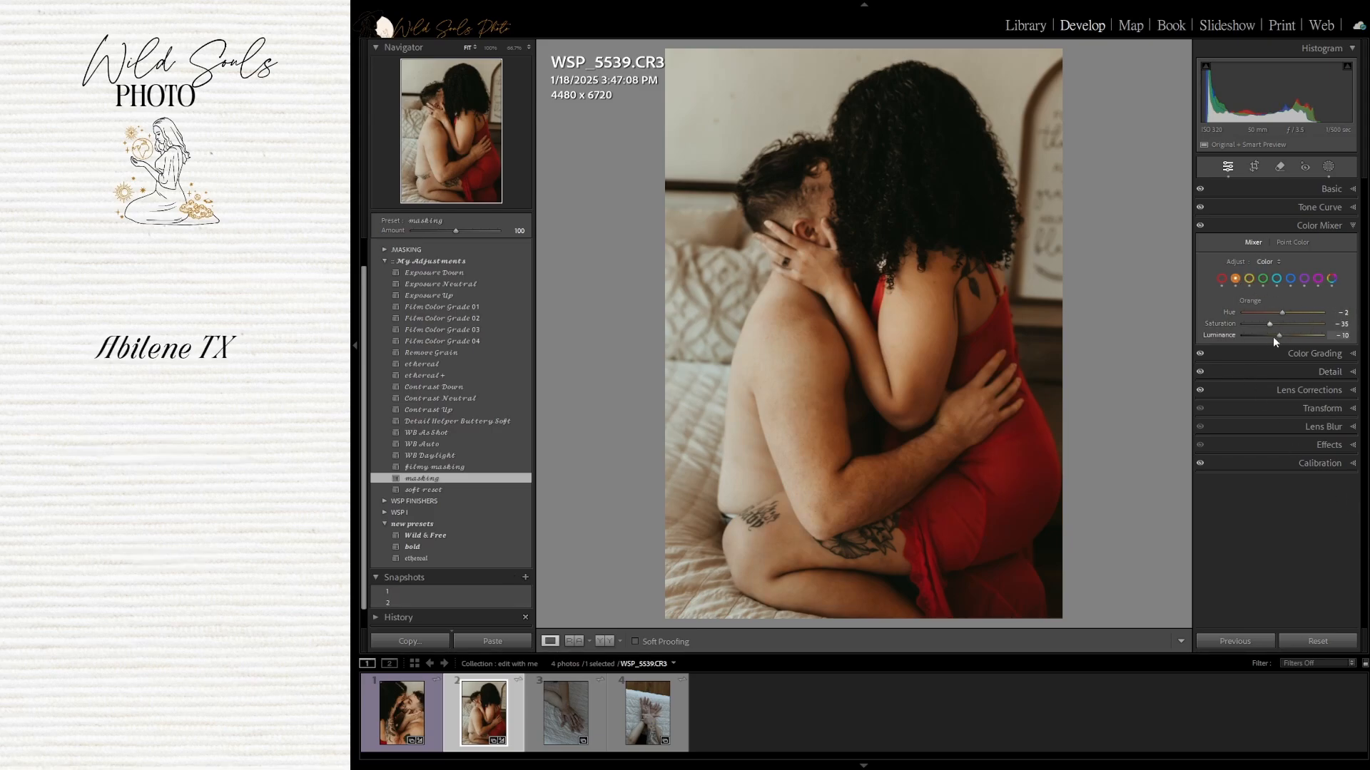
double_click(1227, 336)
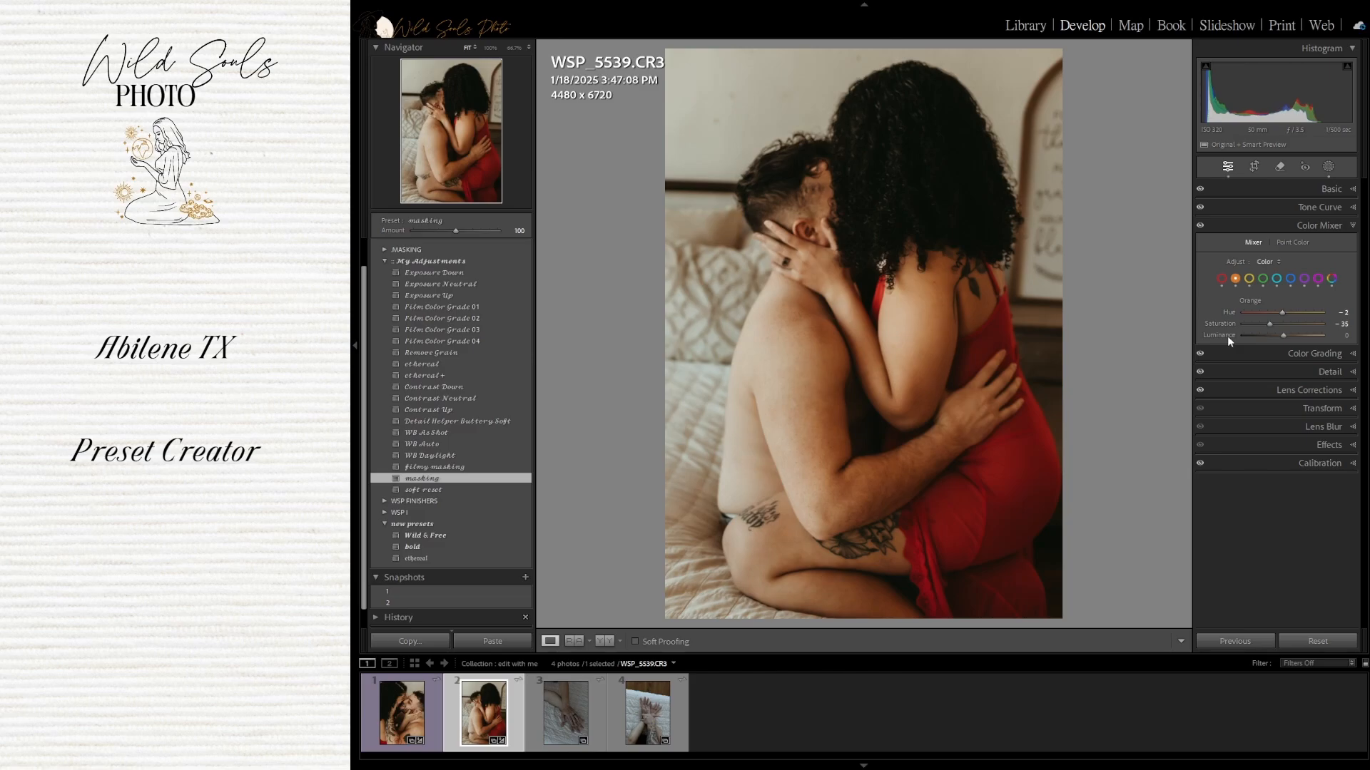
In Basic, set Highlights to about -67, Temp to 7200 and Tint to +25
left_click(1350, 191)
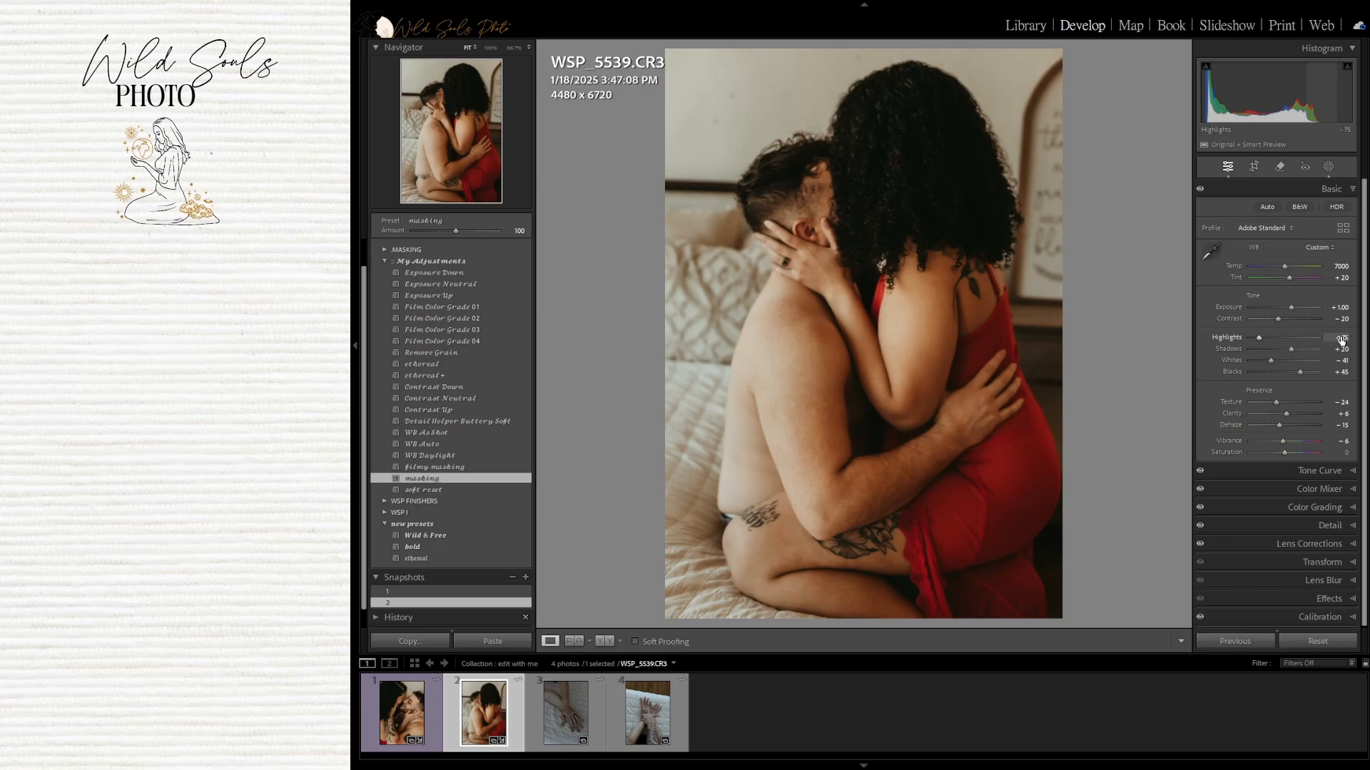
left_click_drag(1341, 340, 1347, 340)
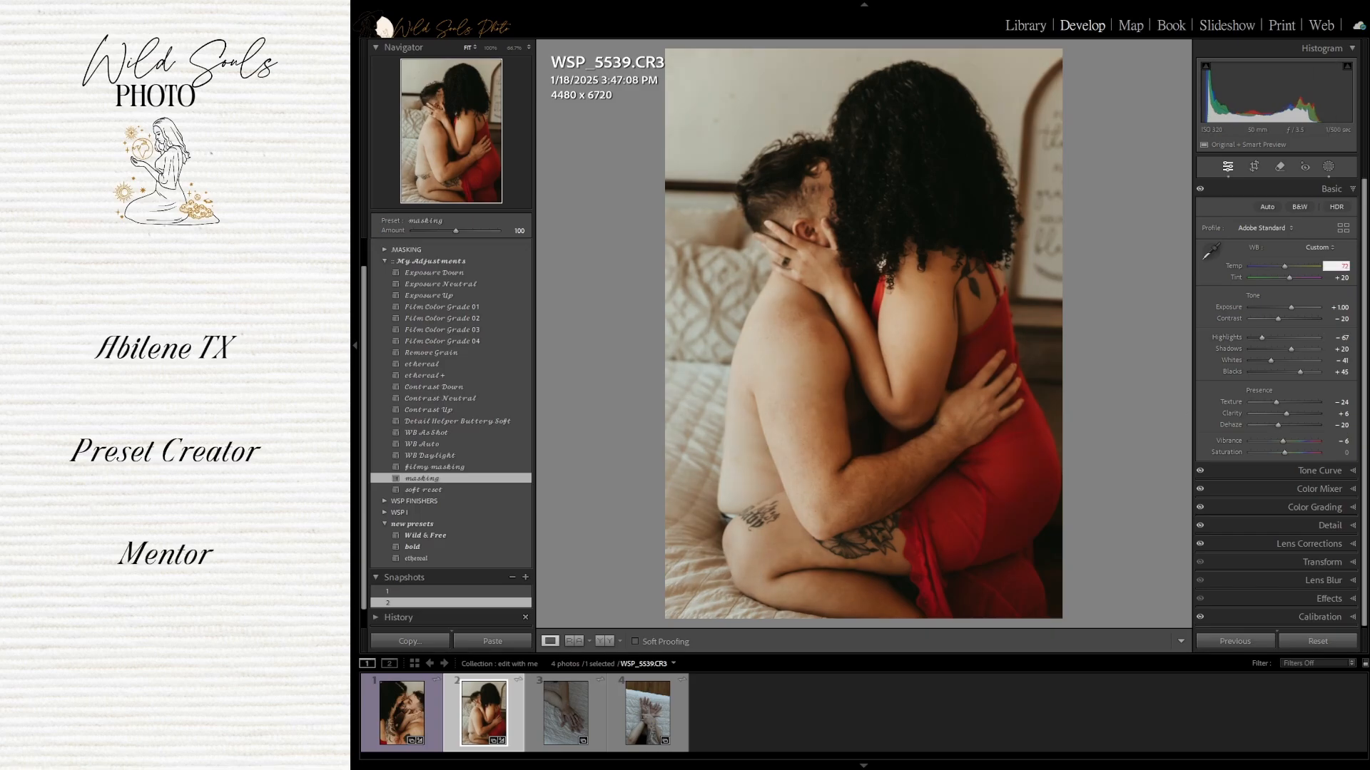
key("Return")
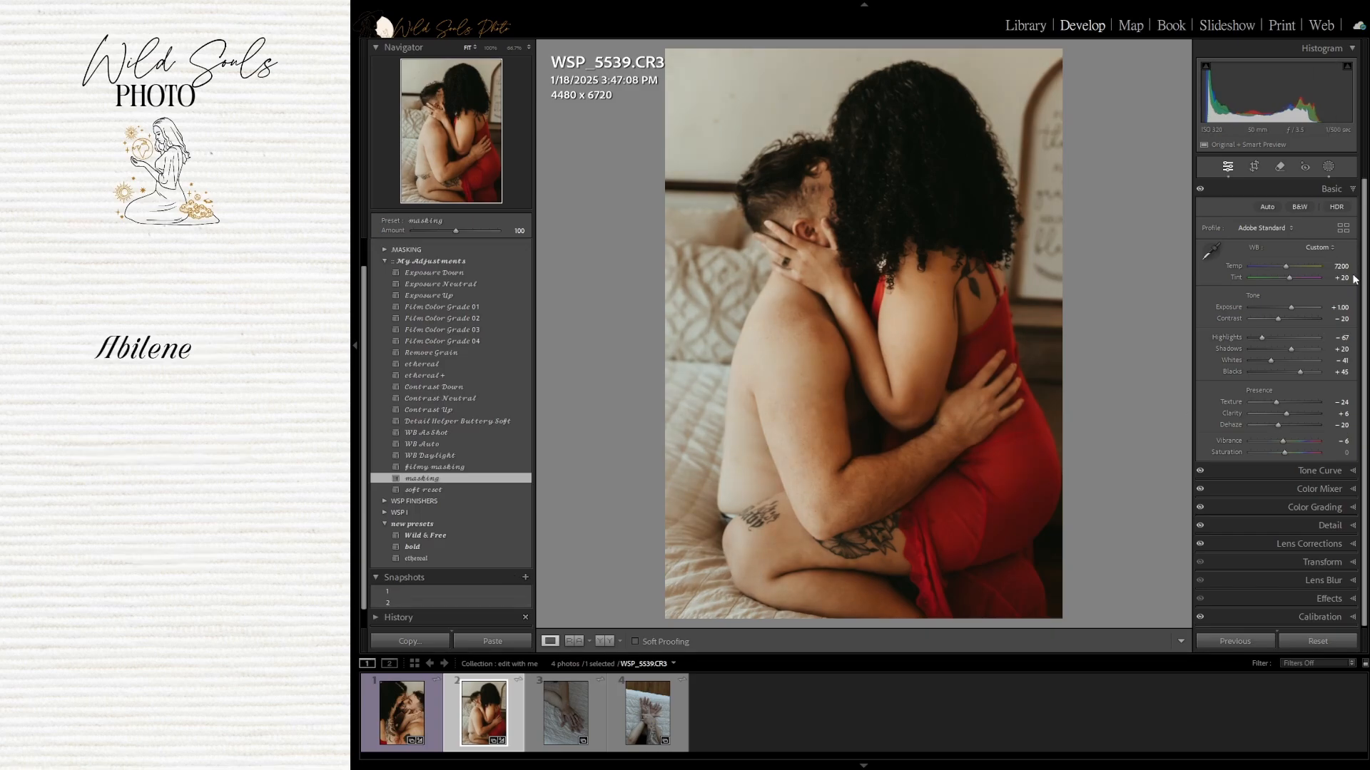
left_click(1347, 277)
type("25")
key("Return")
Select the third photo and apply the Wild & Free preset to it
left_click(575, 709)
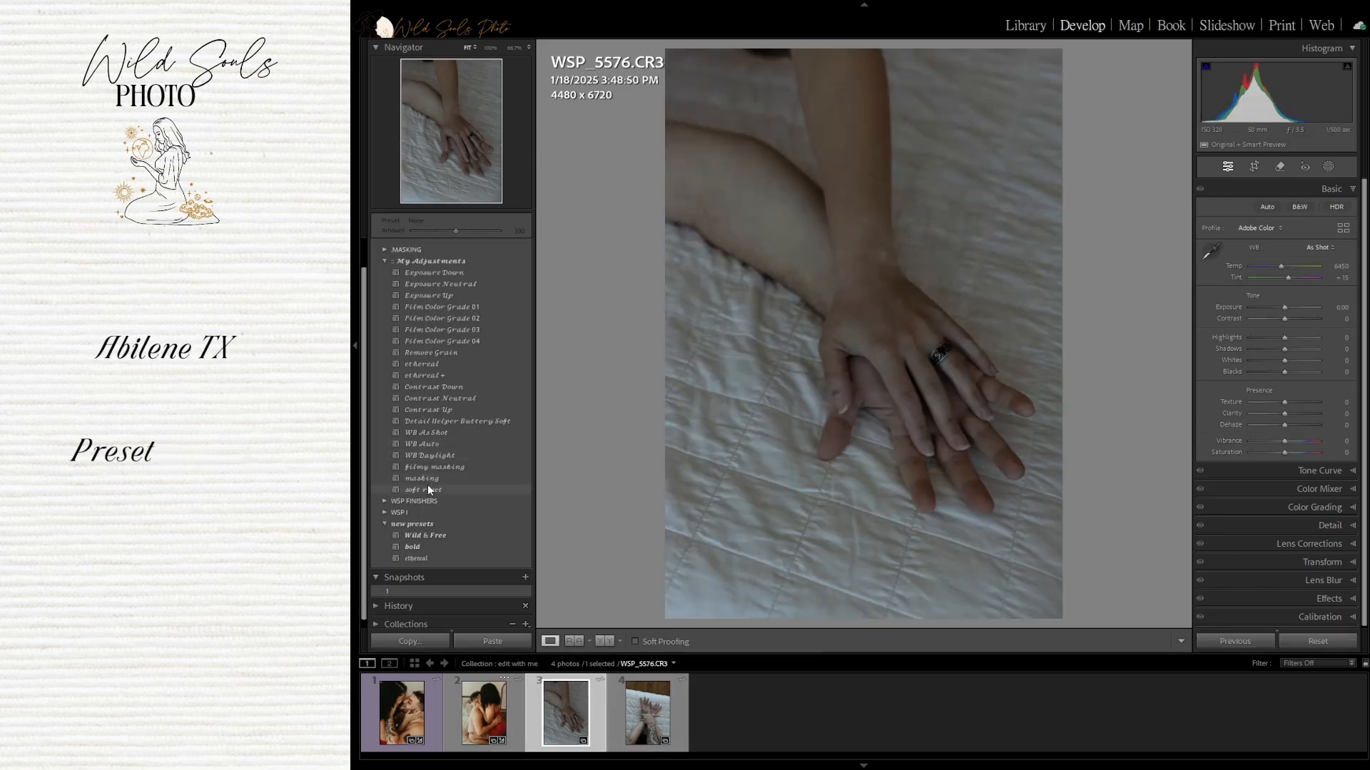
left_click(433, 478)
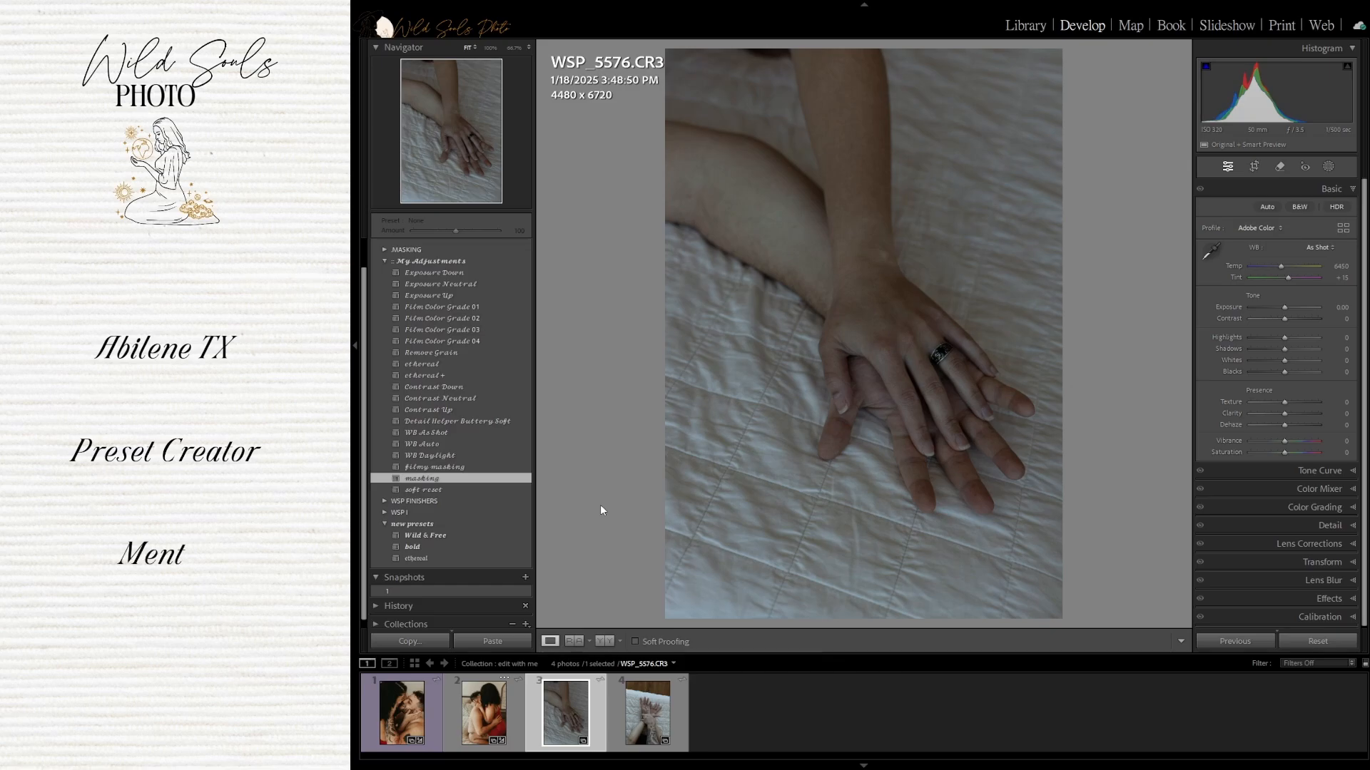
left_click(511, 534)
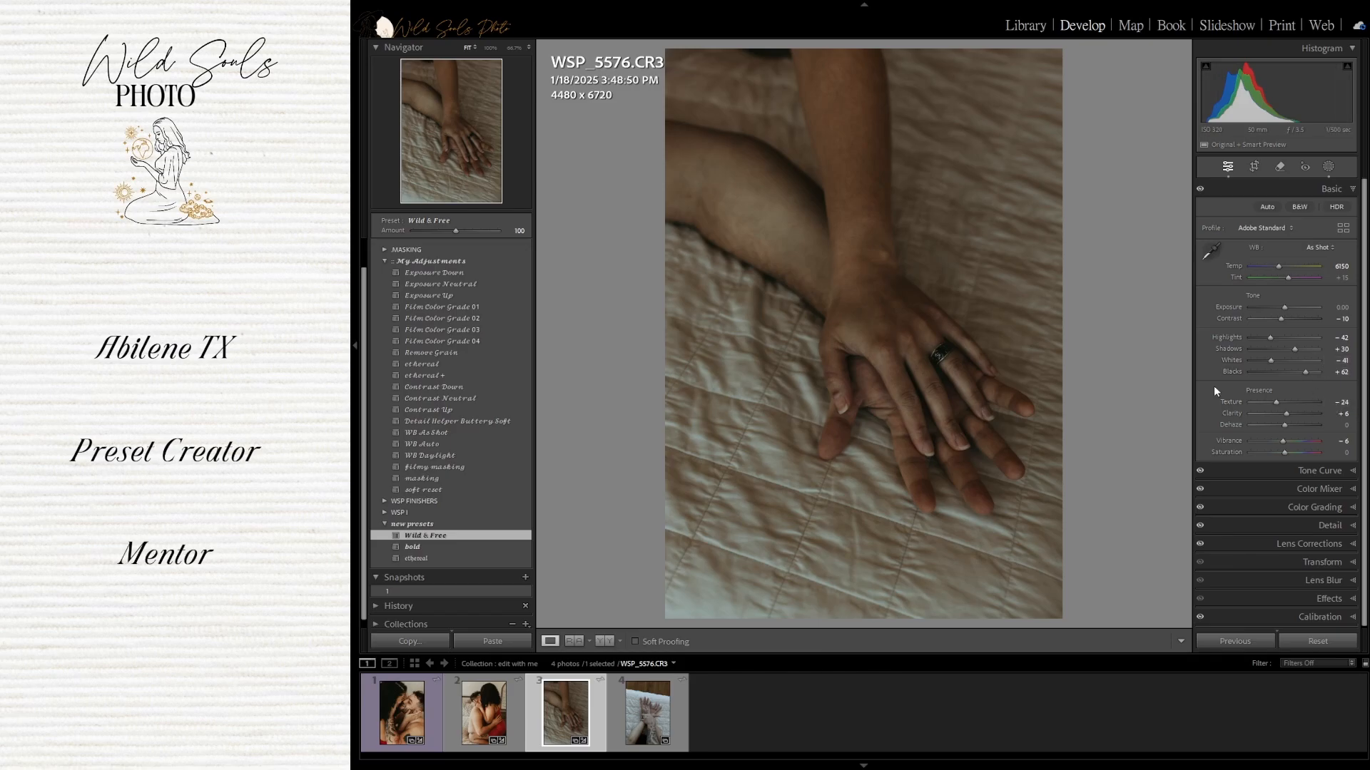
Set the third photo's Temp to 7000 and Tint to +20
type("7")
type("000")
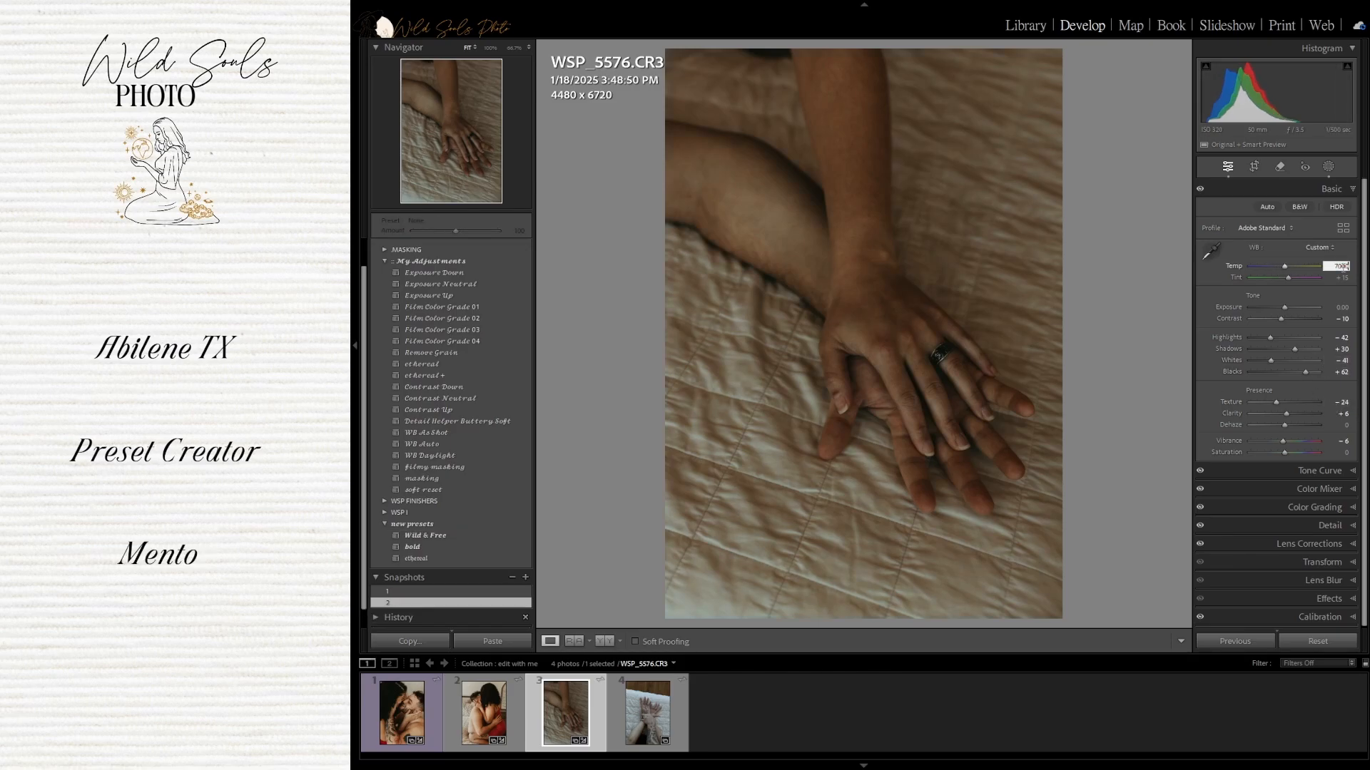
key("Return")
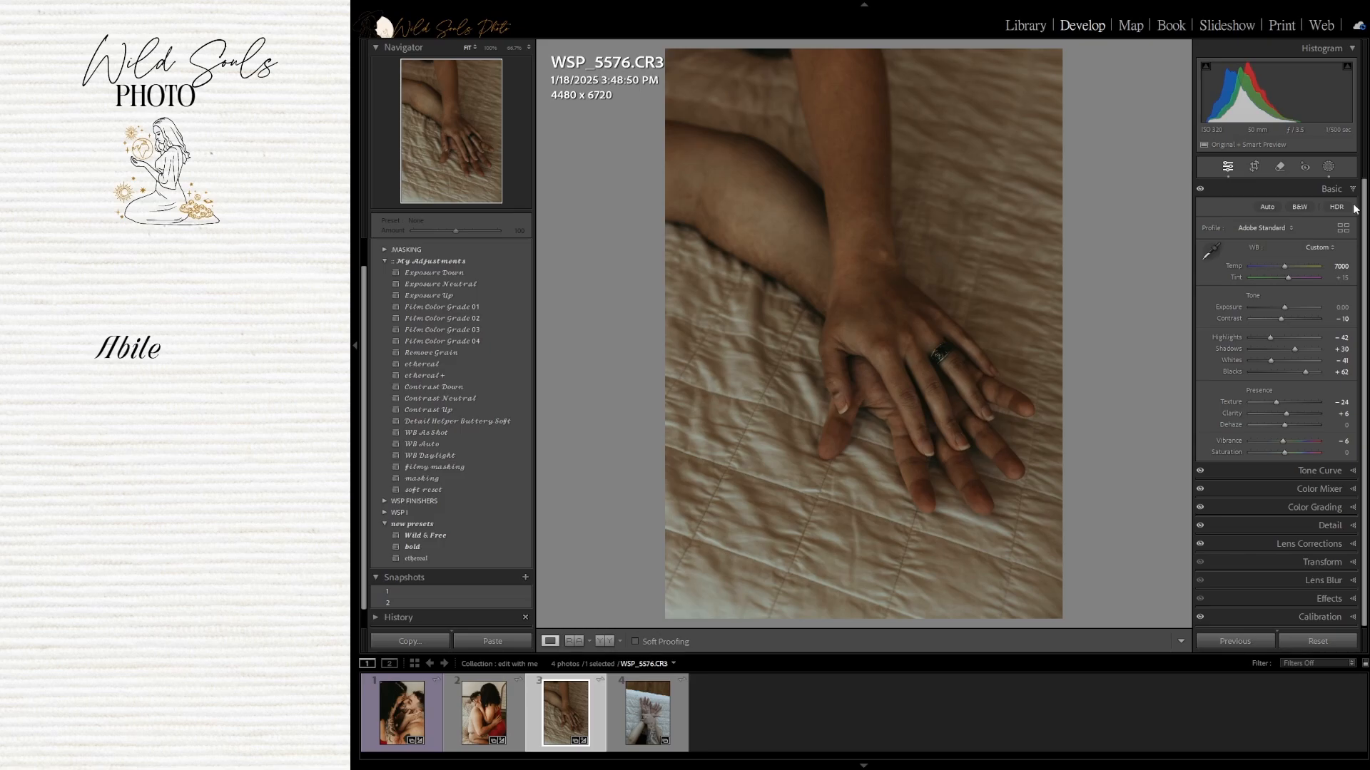
left_click(1344, 278)
type("20")
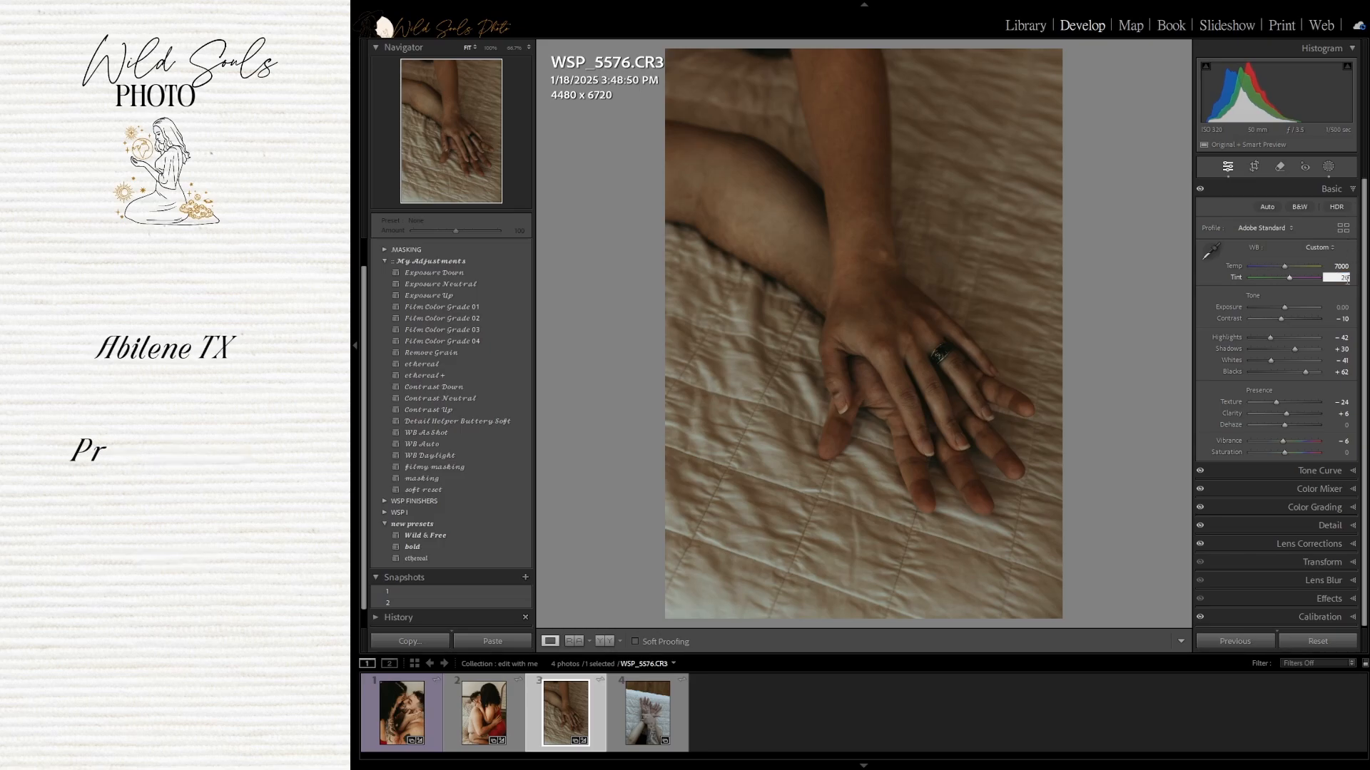
key("Down")
key("Down")
key("Down")
key("Down")
key("Down")
key("BackSpace")
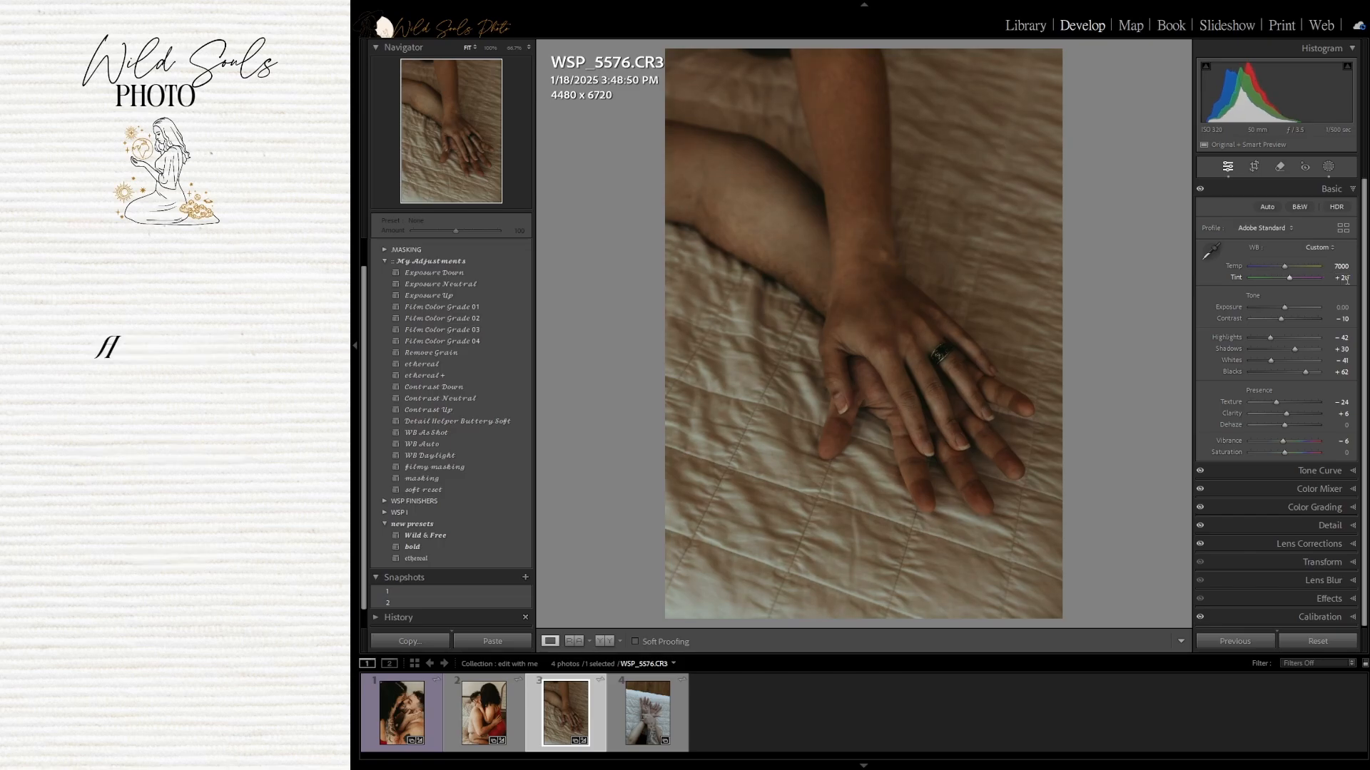
key("Return")
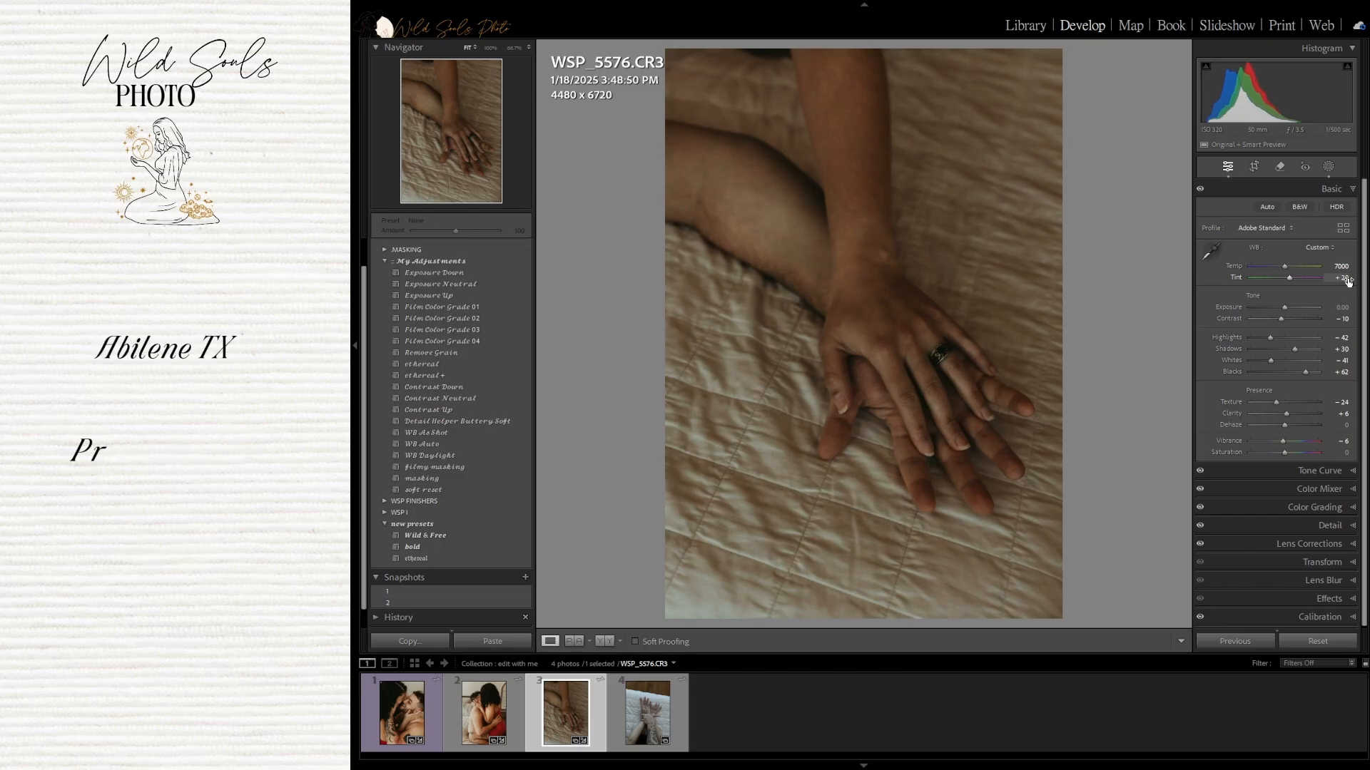
Set the fourth-row tone Contrast of the third photo to -20
left_click(1339, 319)
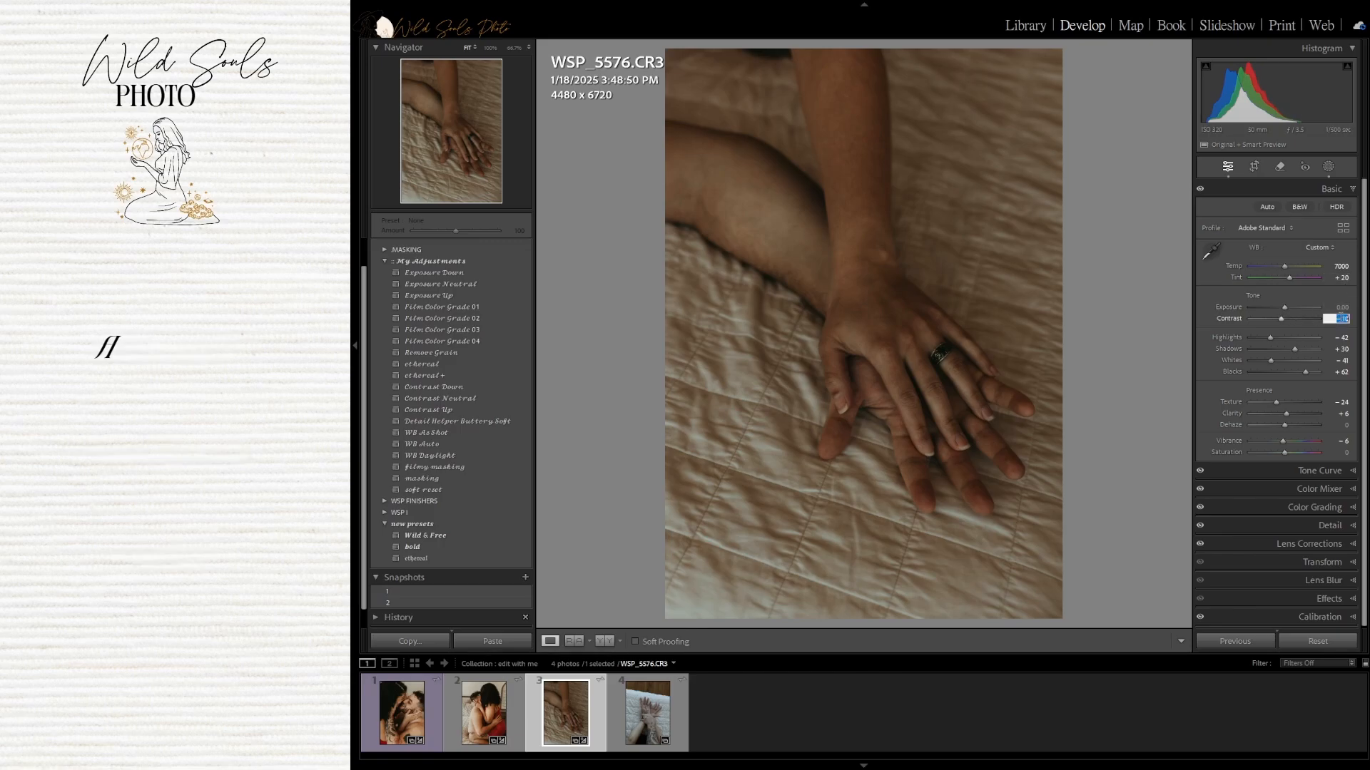
type("-20")
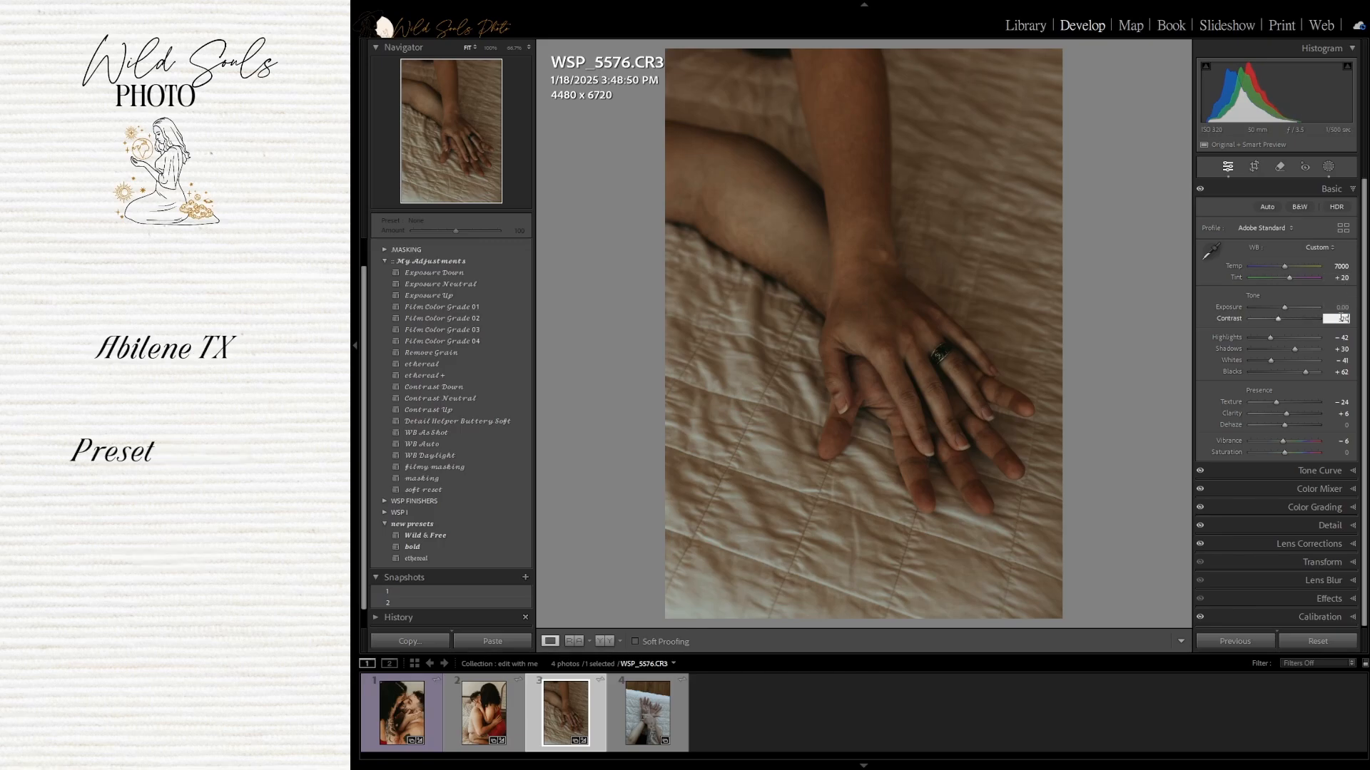
key("Return")
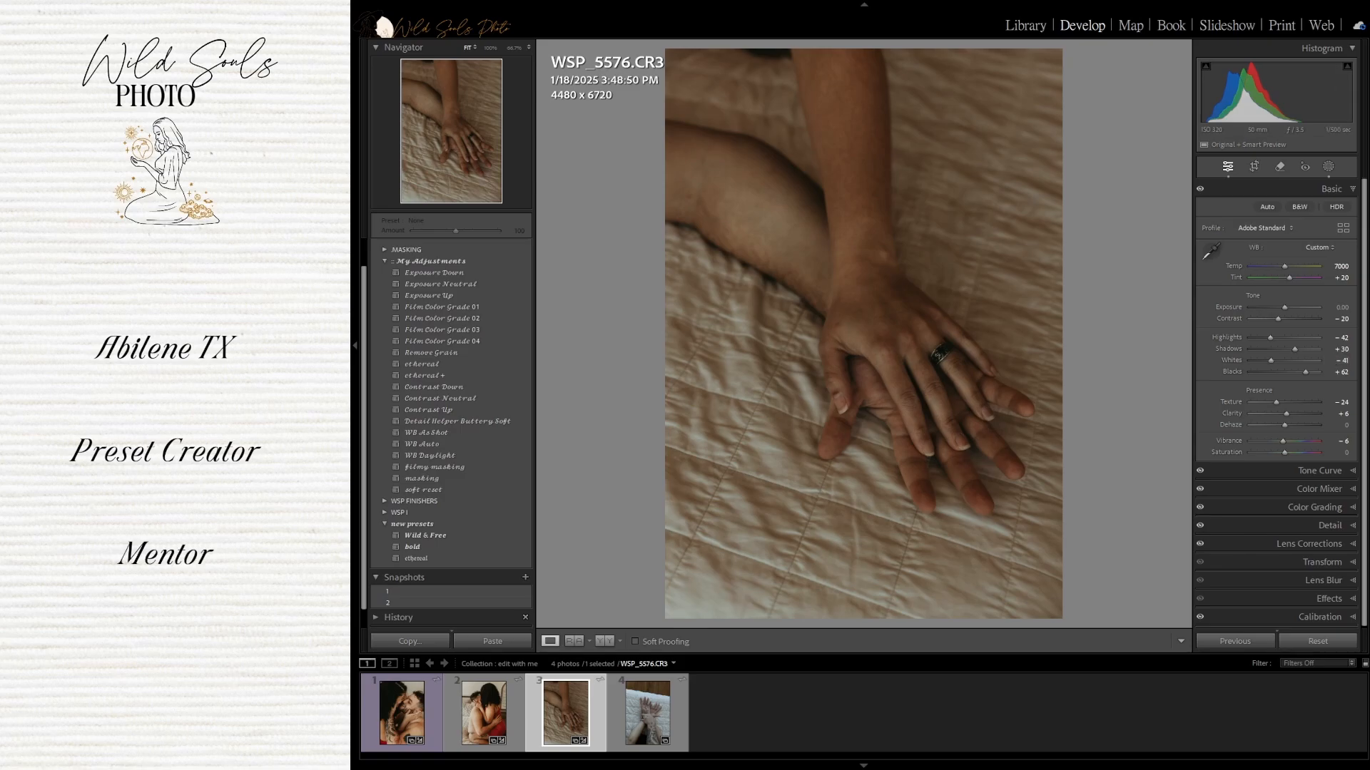
Set Shadows to +20 and Blacks to +45 for the third photo
left_click(1342, 349)
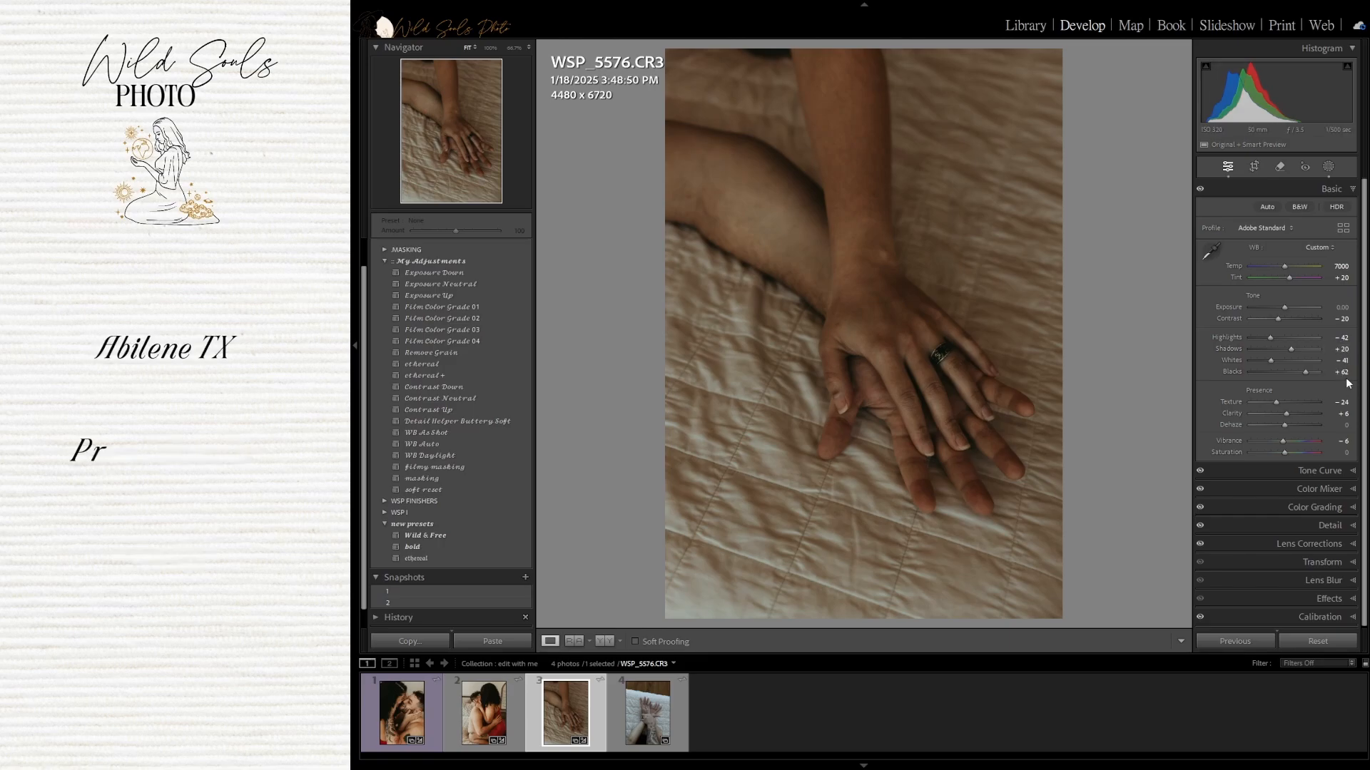
left_click(1339, 372)
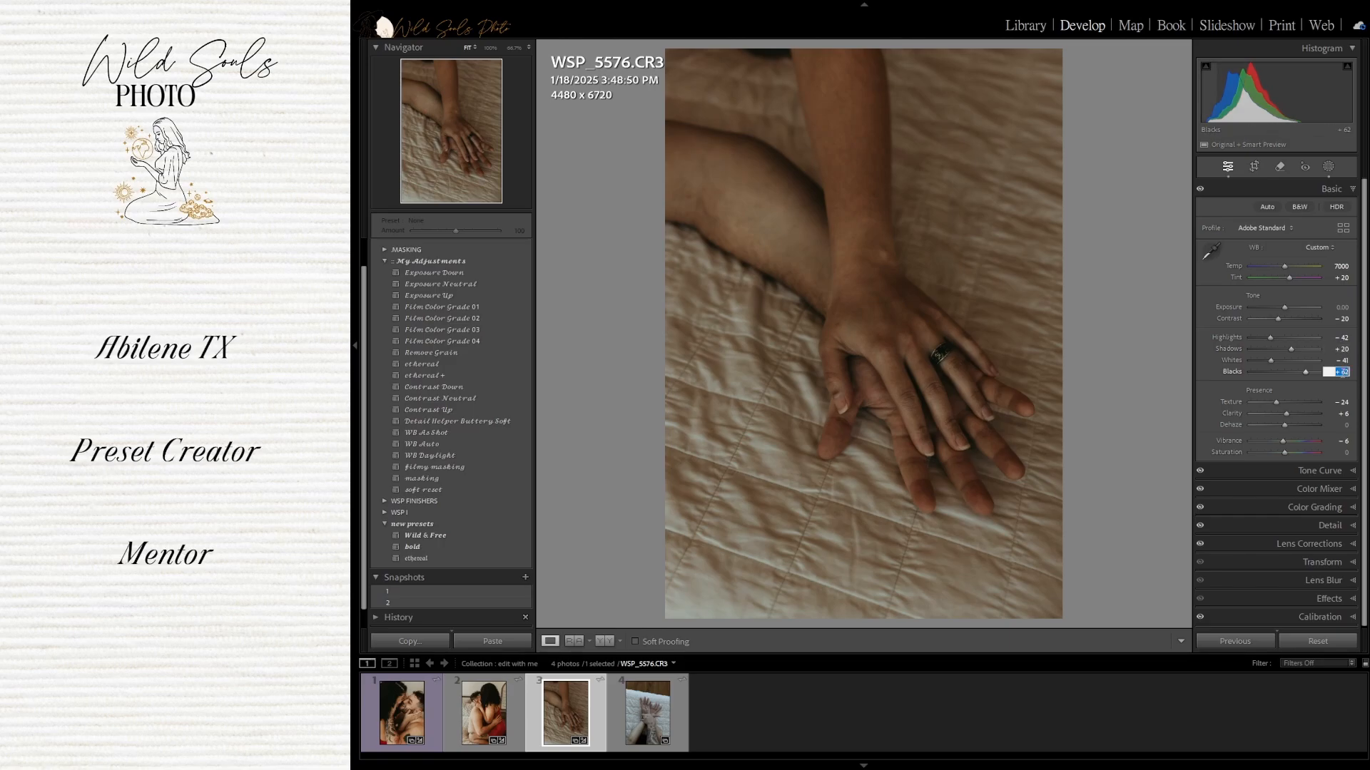
type("45")
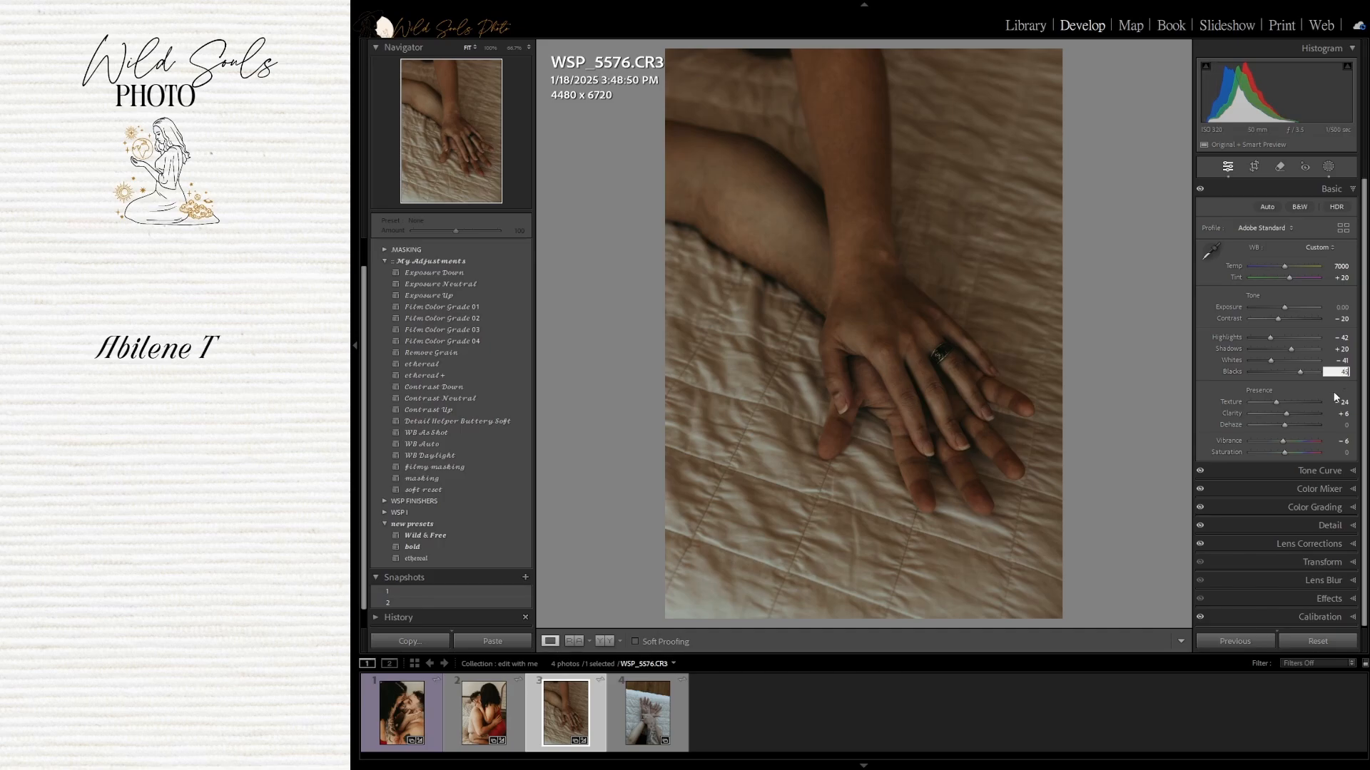
key("Return")
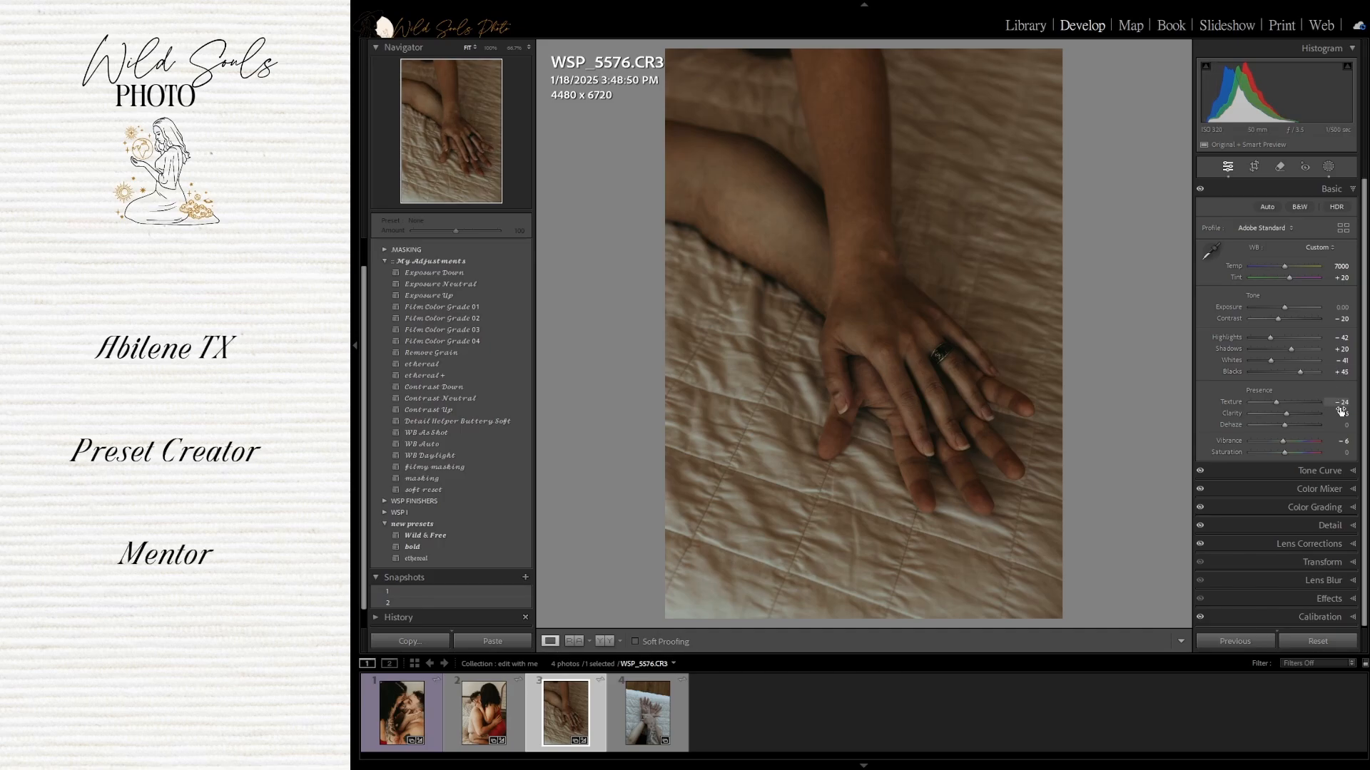
Set Dehaze to -15 on the third photo
left_click(1344, 430)
type("-15")
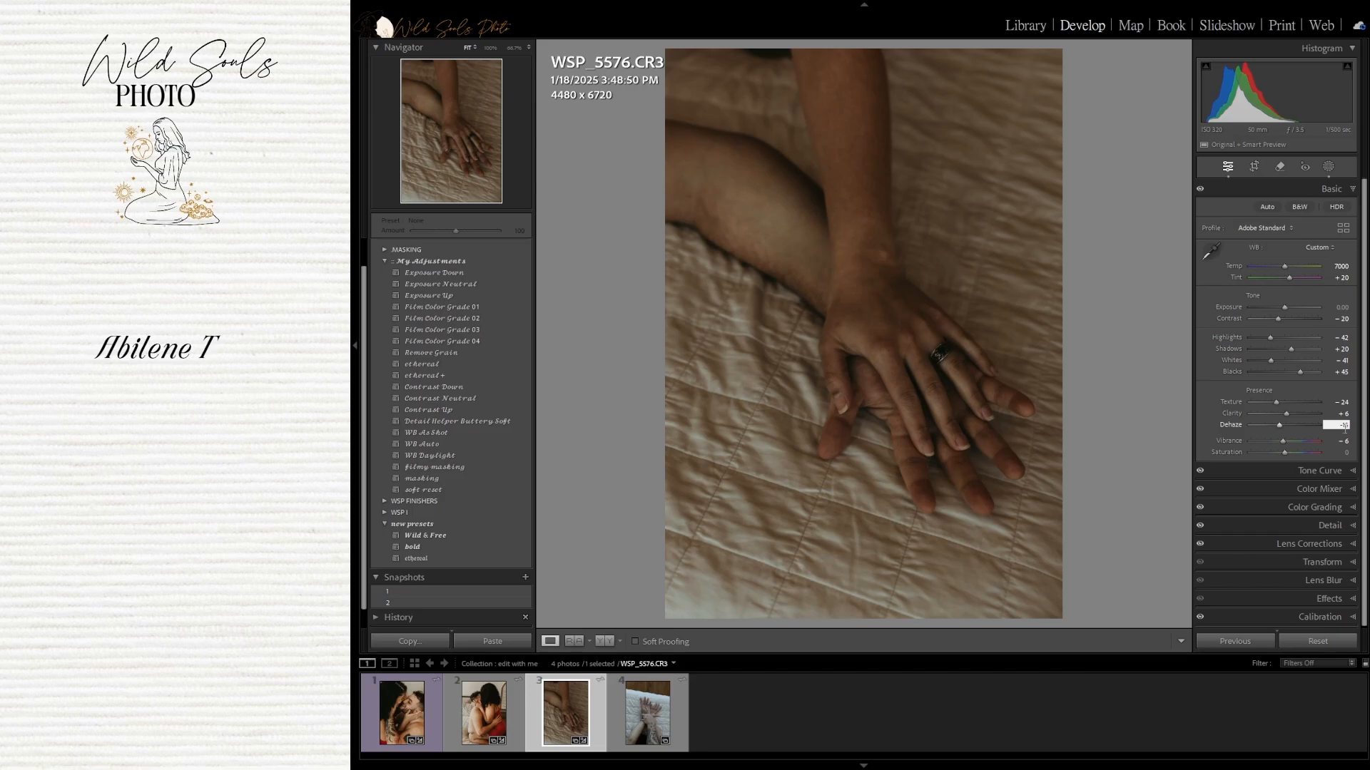
key("Return")
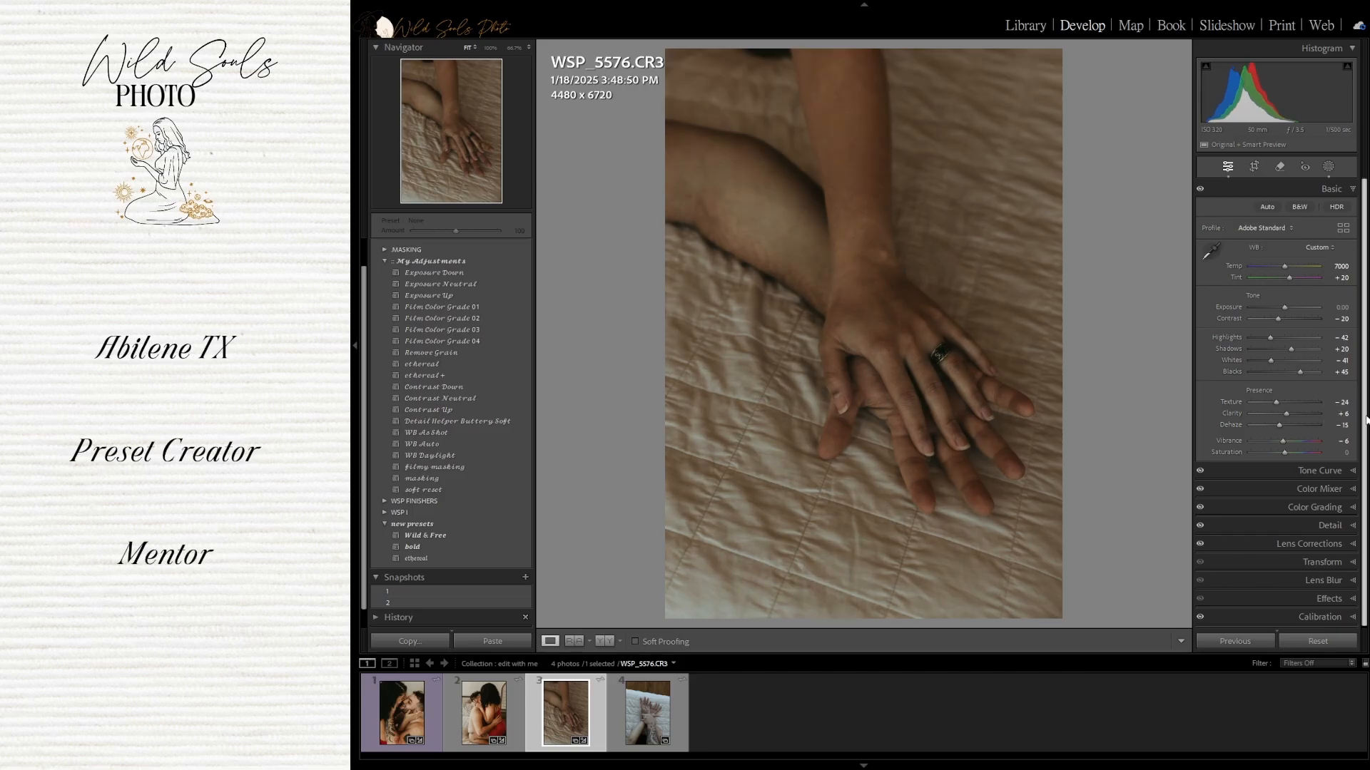
Adjust the third photo's Exposure, settling on +0.70
left_click(1200, 189)
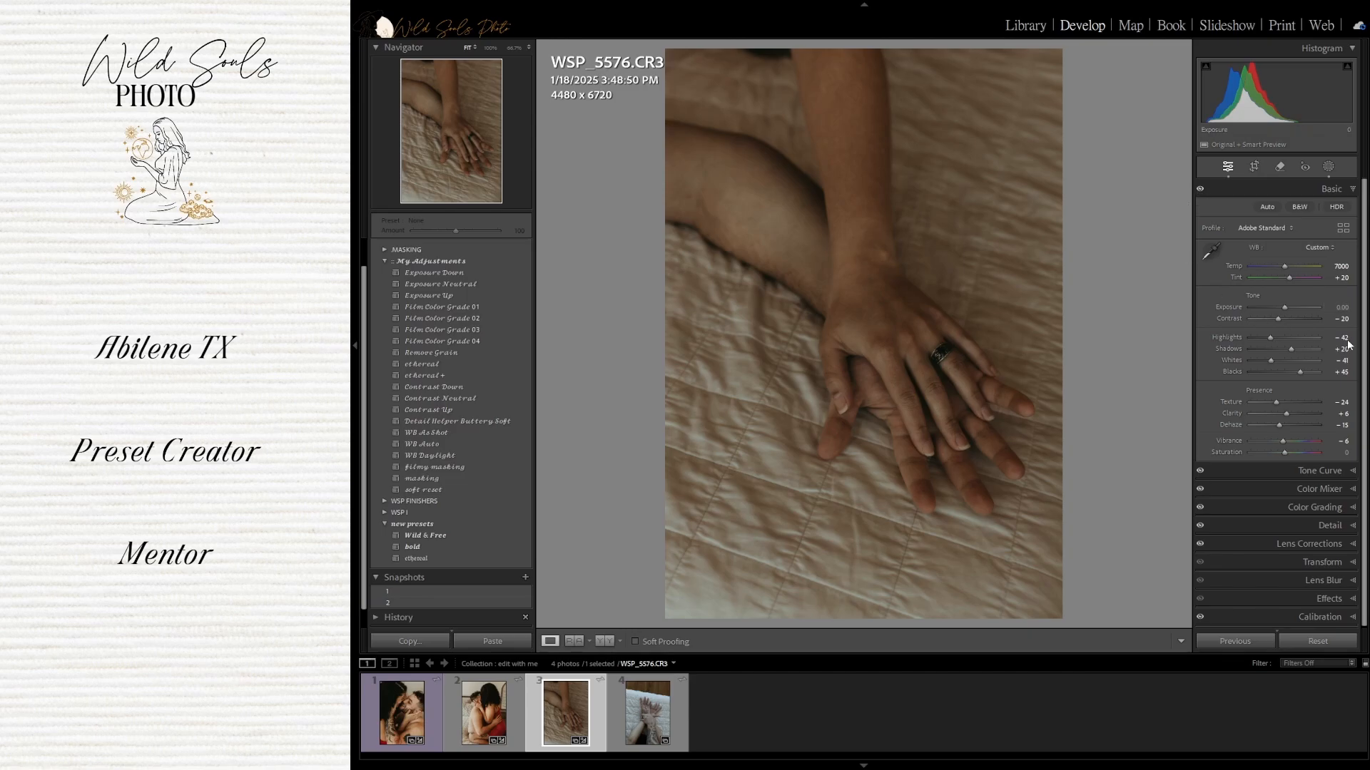
left_click(1341, 306)
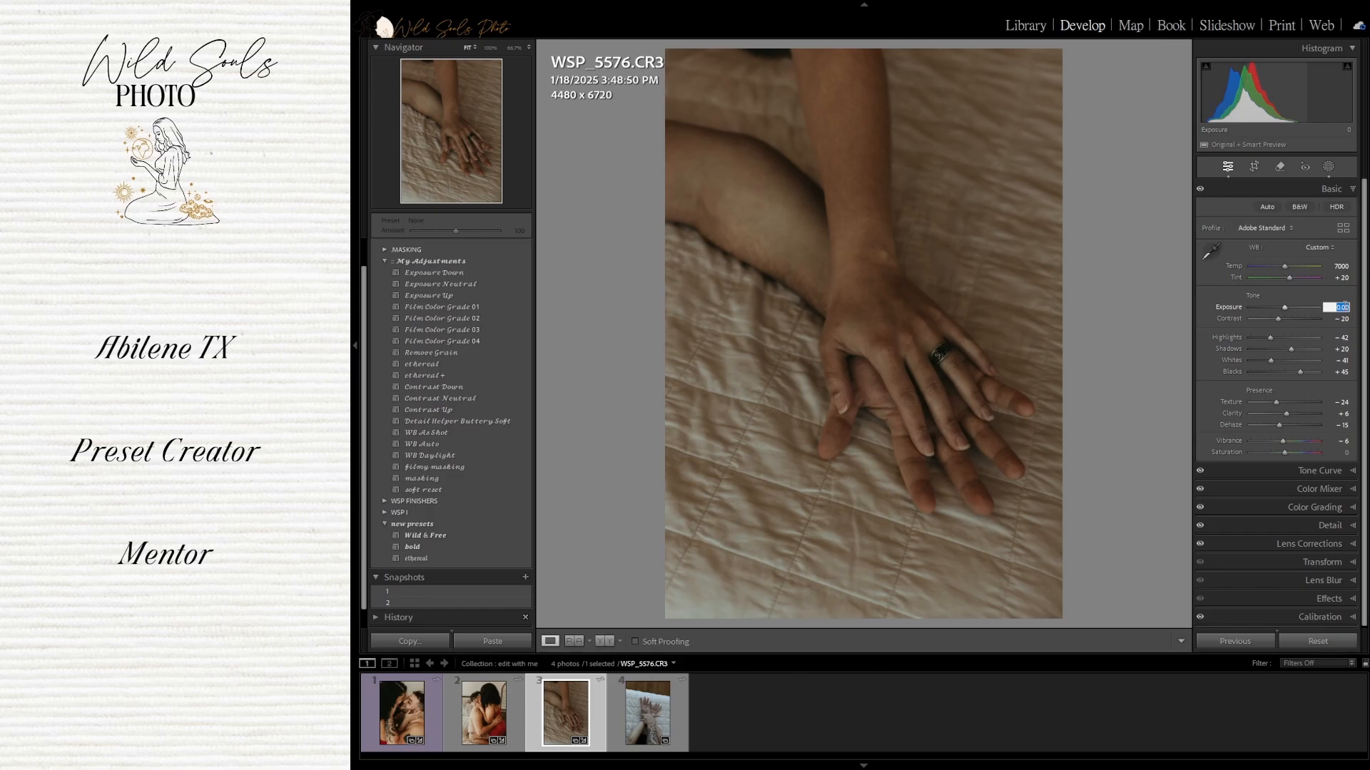
type("1")
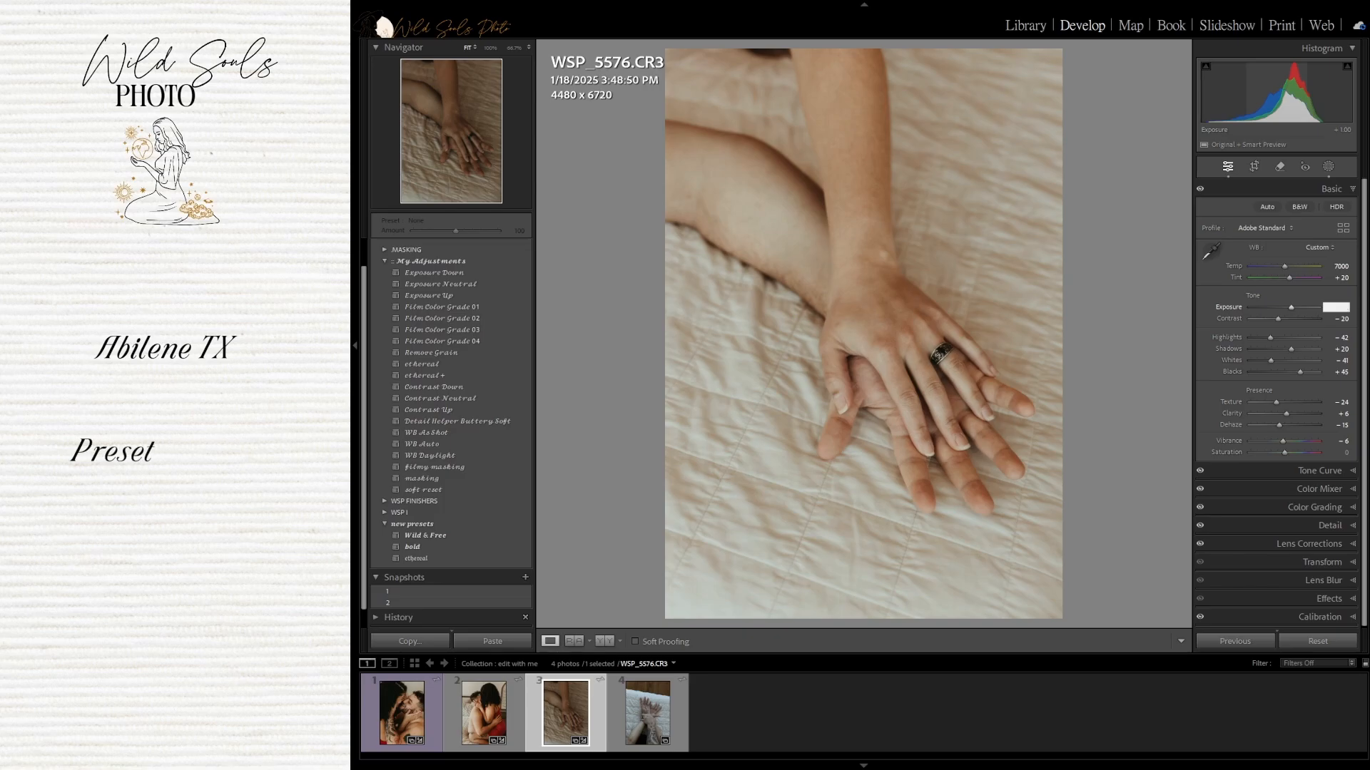
type(".5")
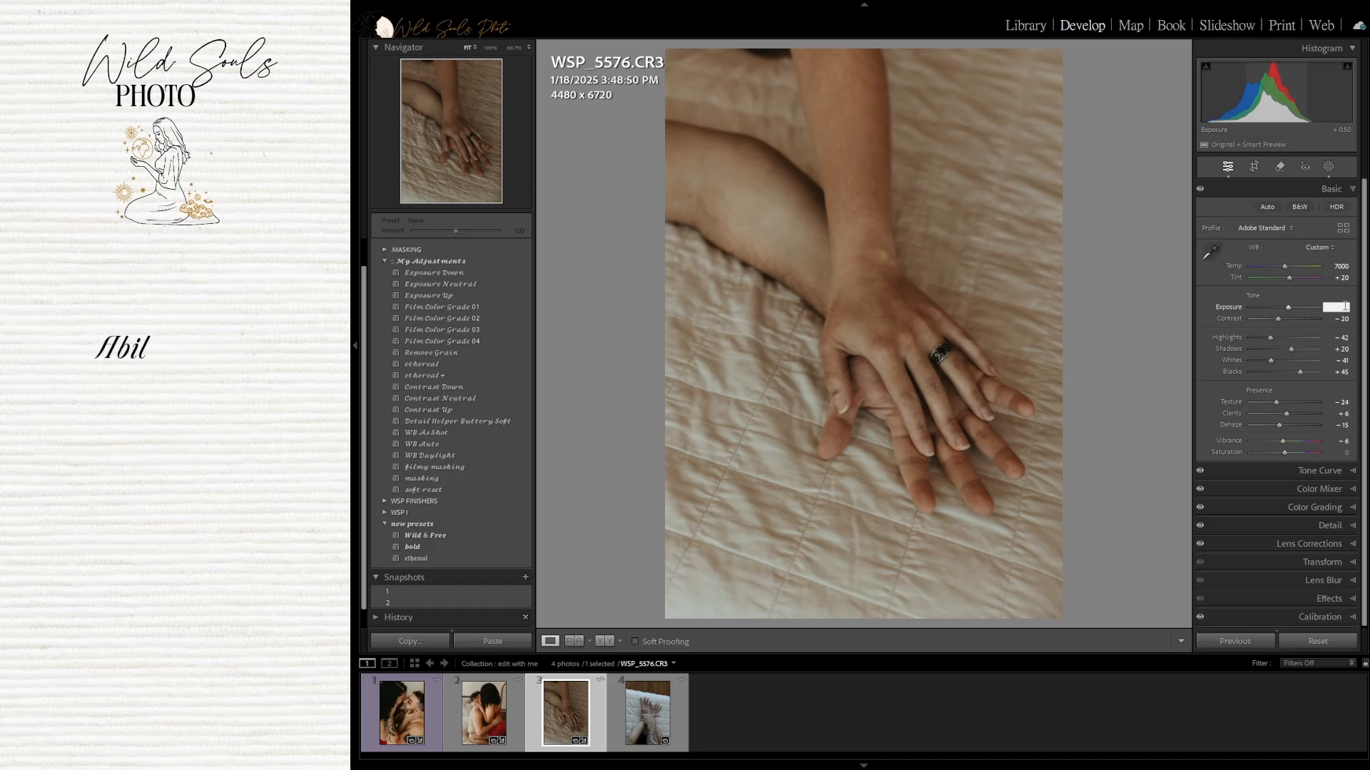
type("7")
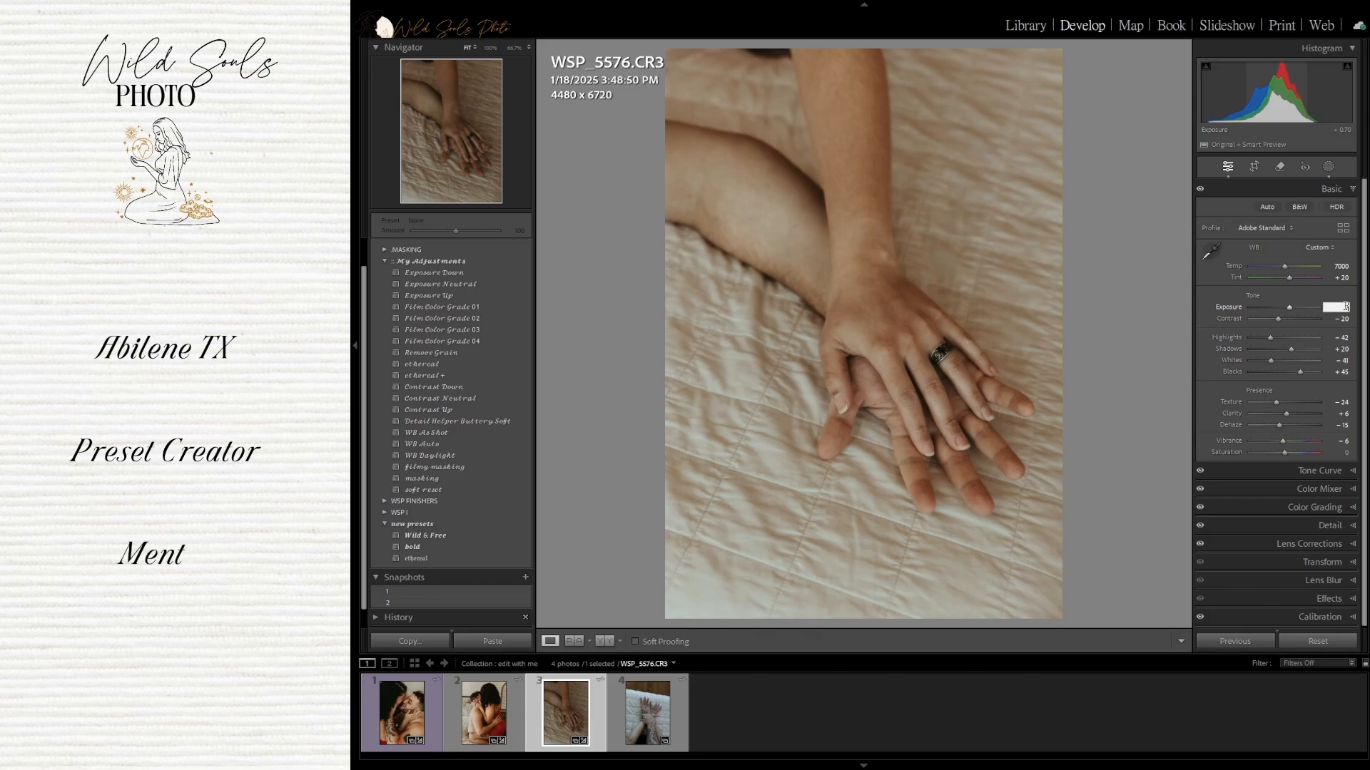
key("BackSpace")
type("8")
key("Return")
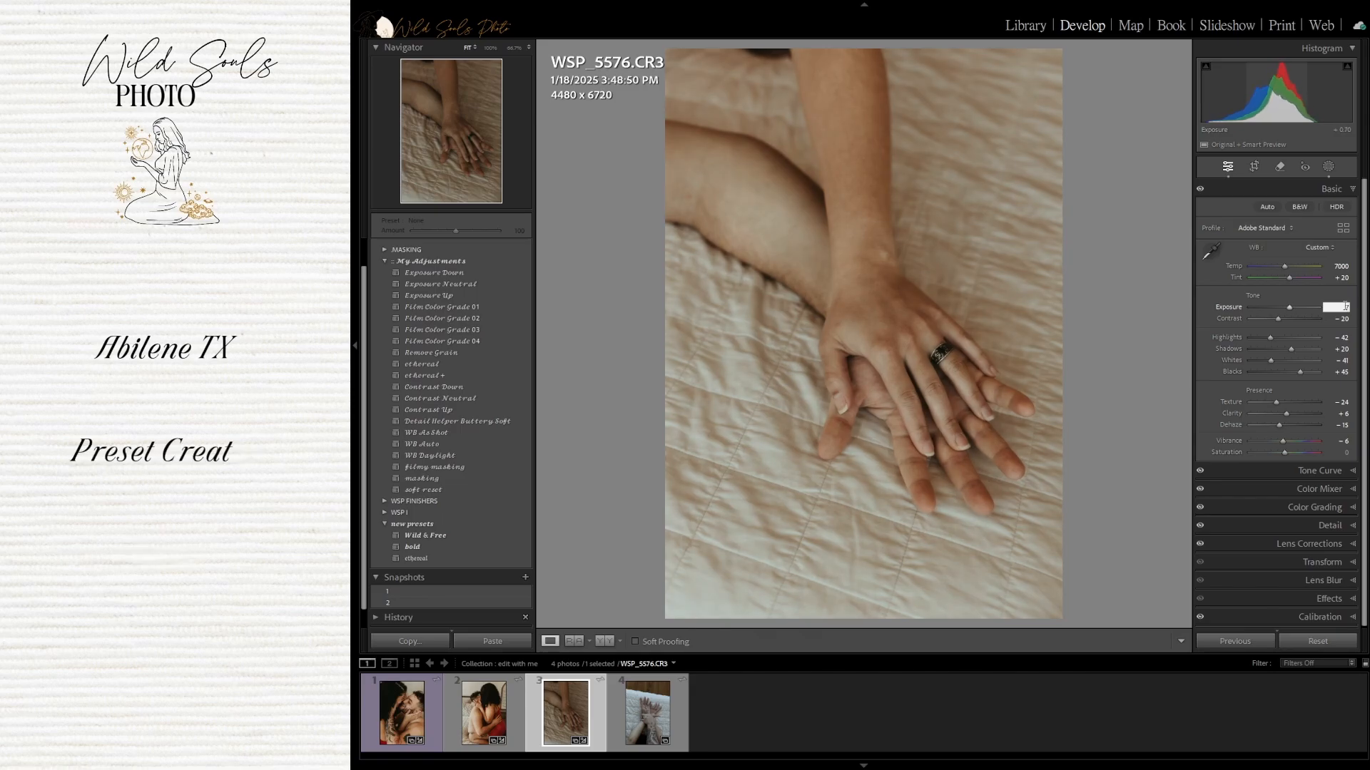
key("ctrl+z")
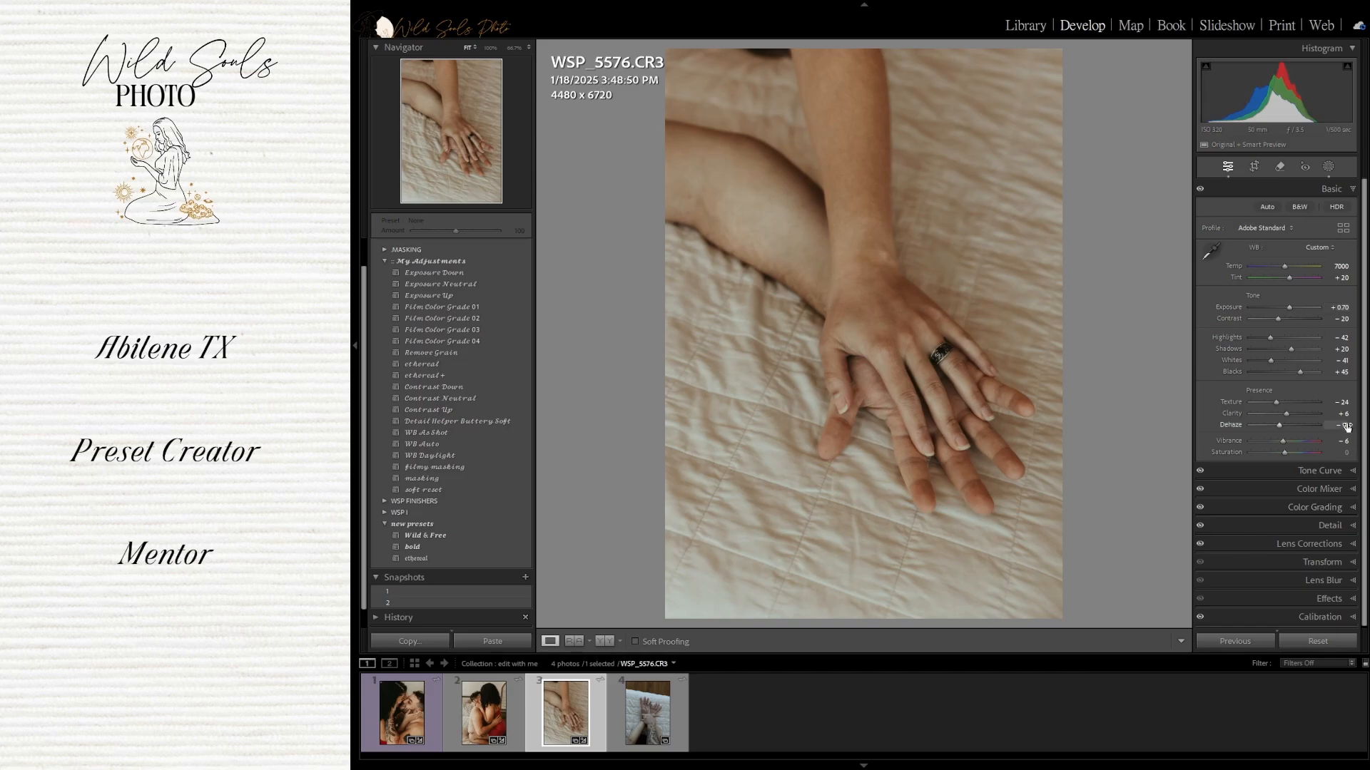
In Color Mixer, set the third photo's Orange saturation to -35
left_click(1346, 490)
left_click(1339, 324)
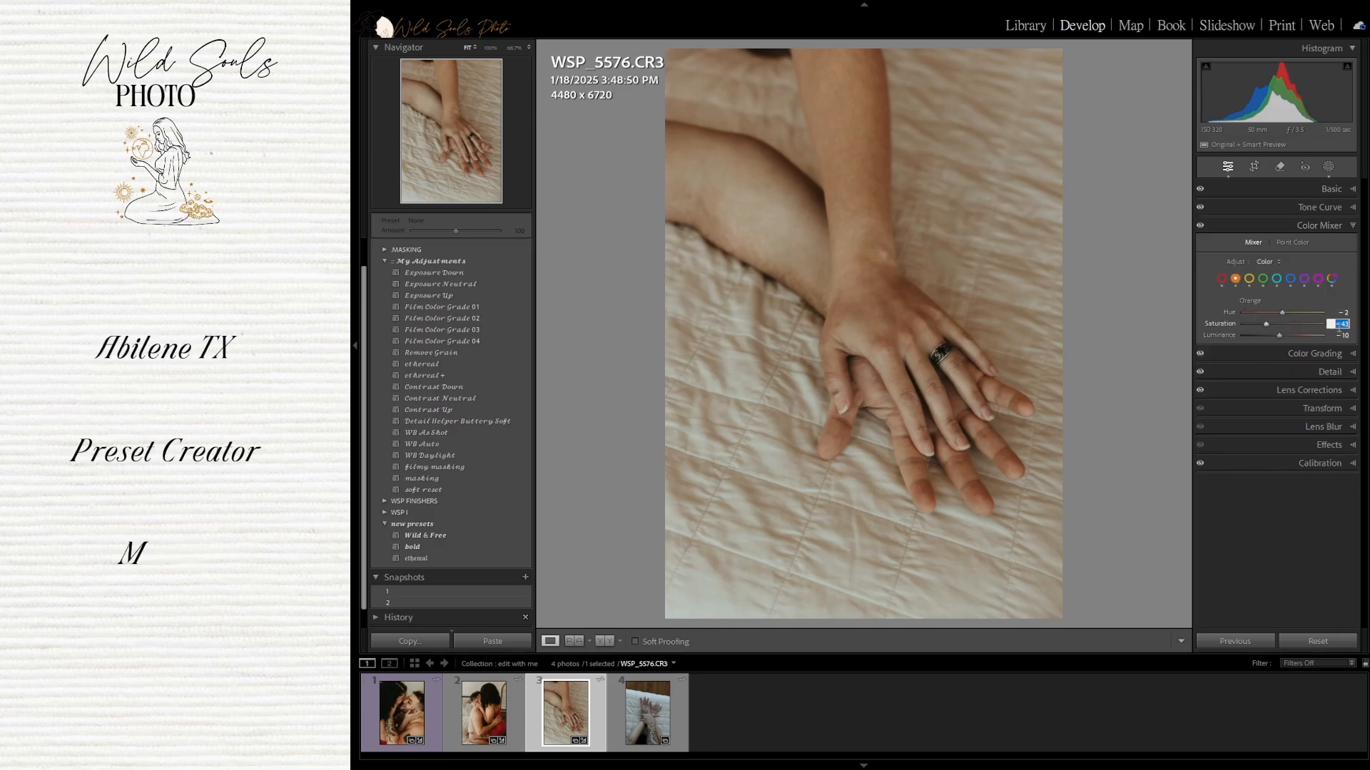
type("-35")
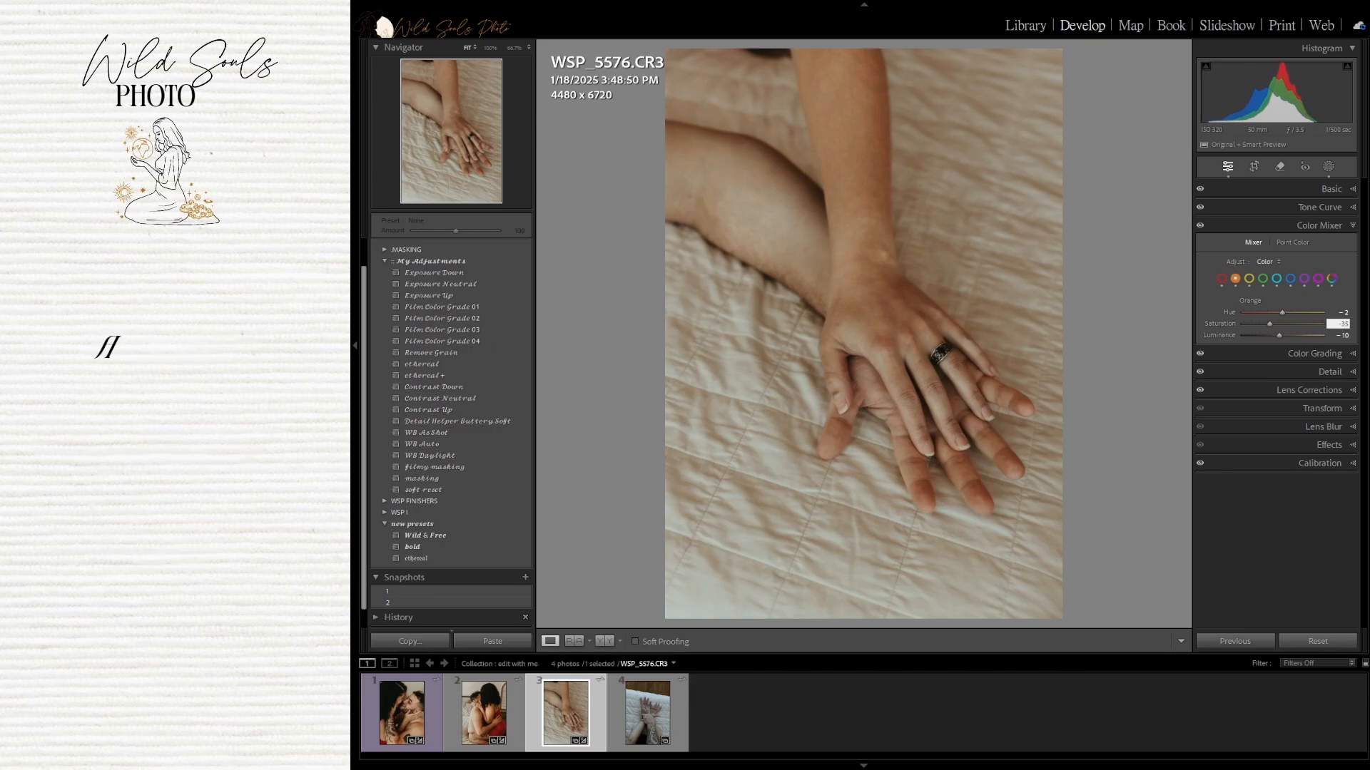
key("Return")
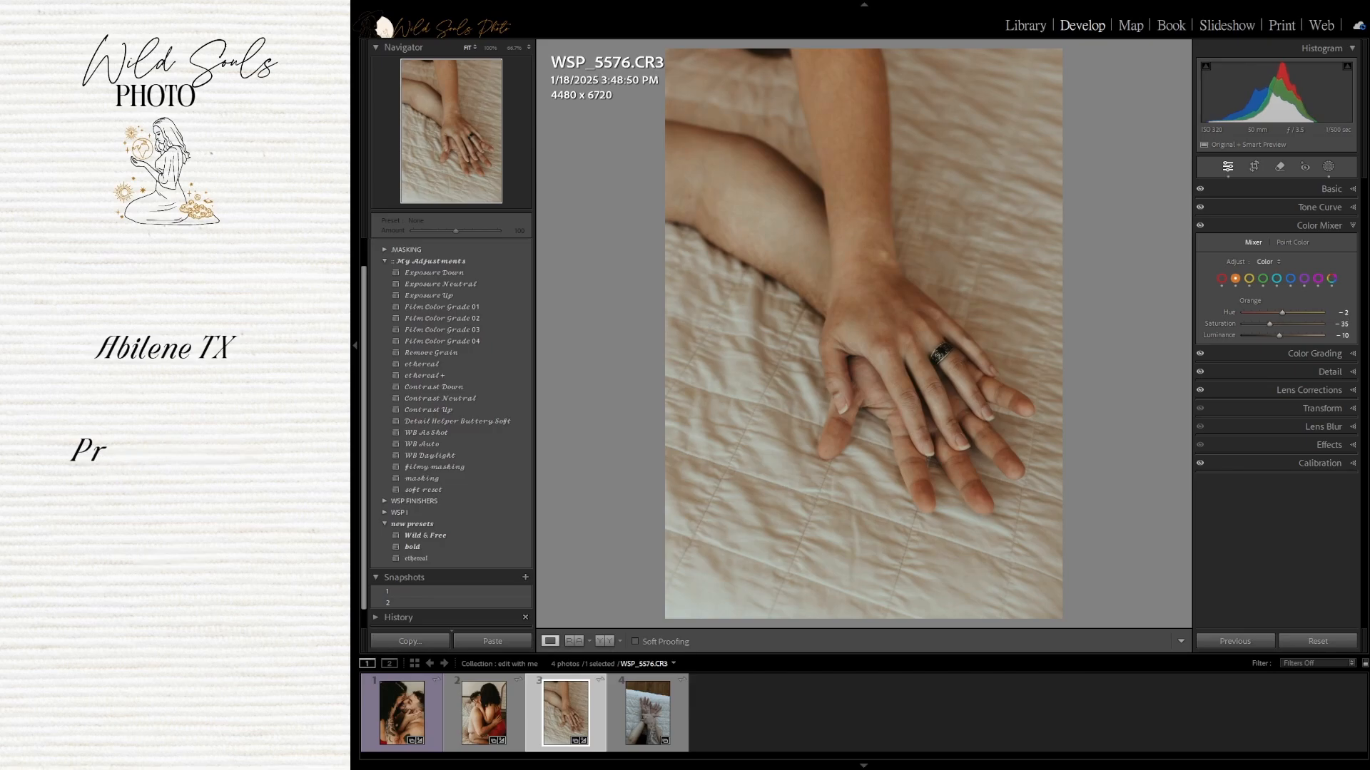
Try different Orange luminance values and reset Orange luminance to 0
double_click(1214, 336)
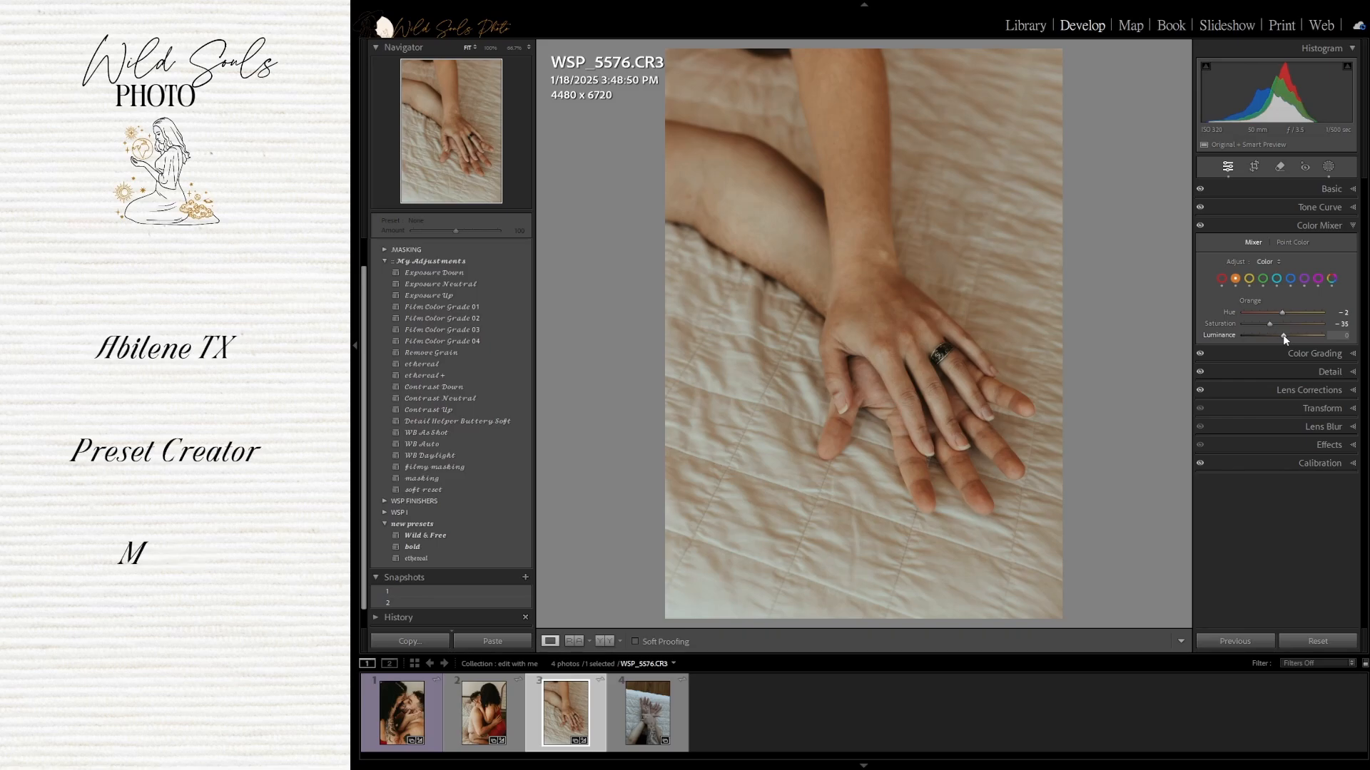
left_click_drag(1283, 336, 1329, 338)
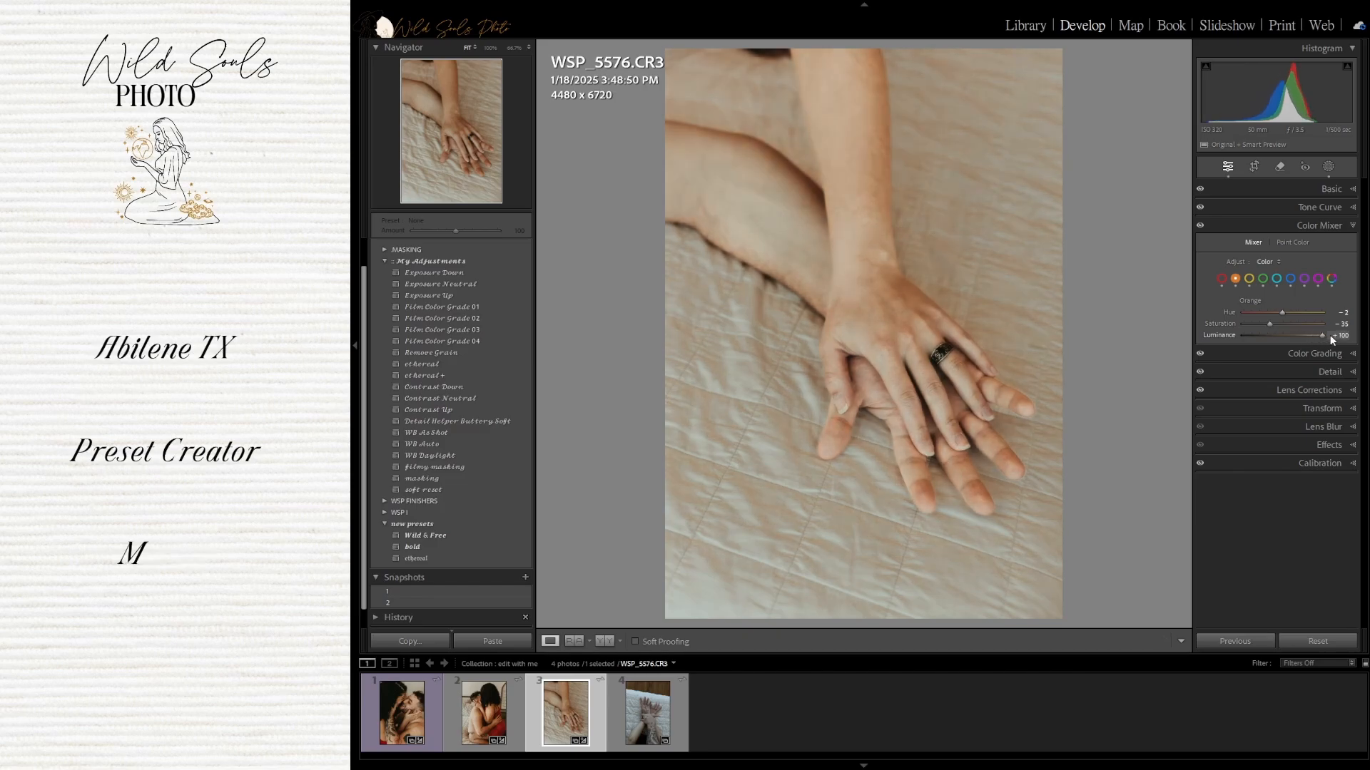
left_click_drag(1329, 335, 1283, 340)
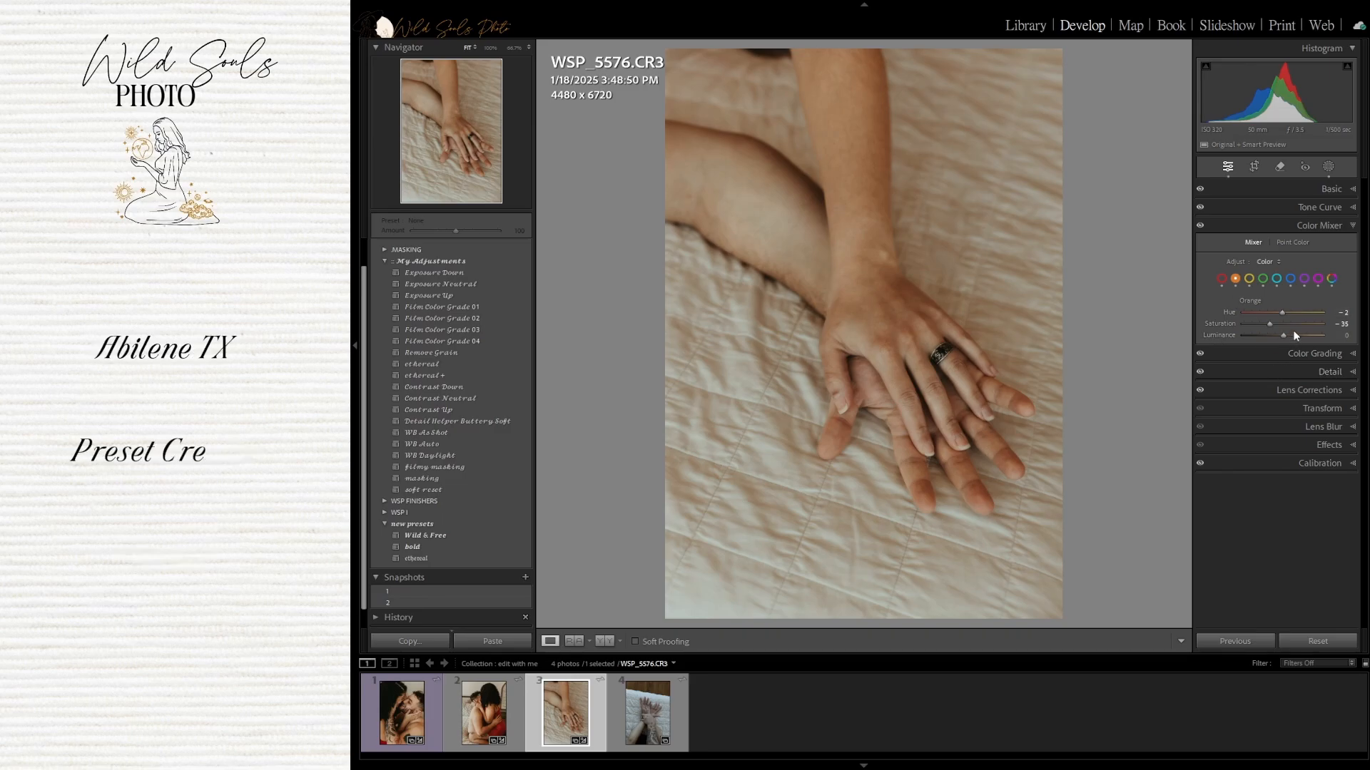
left_click_drag(1282, 335, 1295, 338)
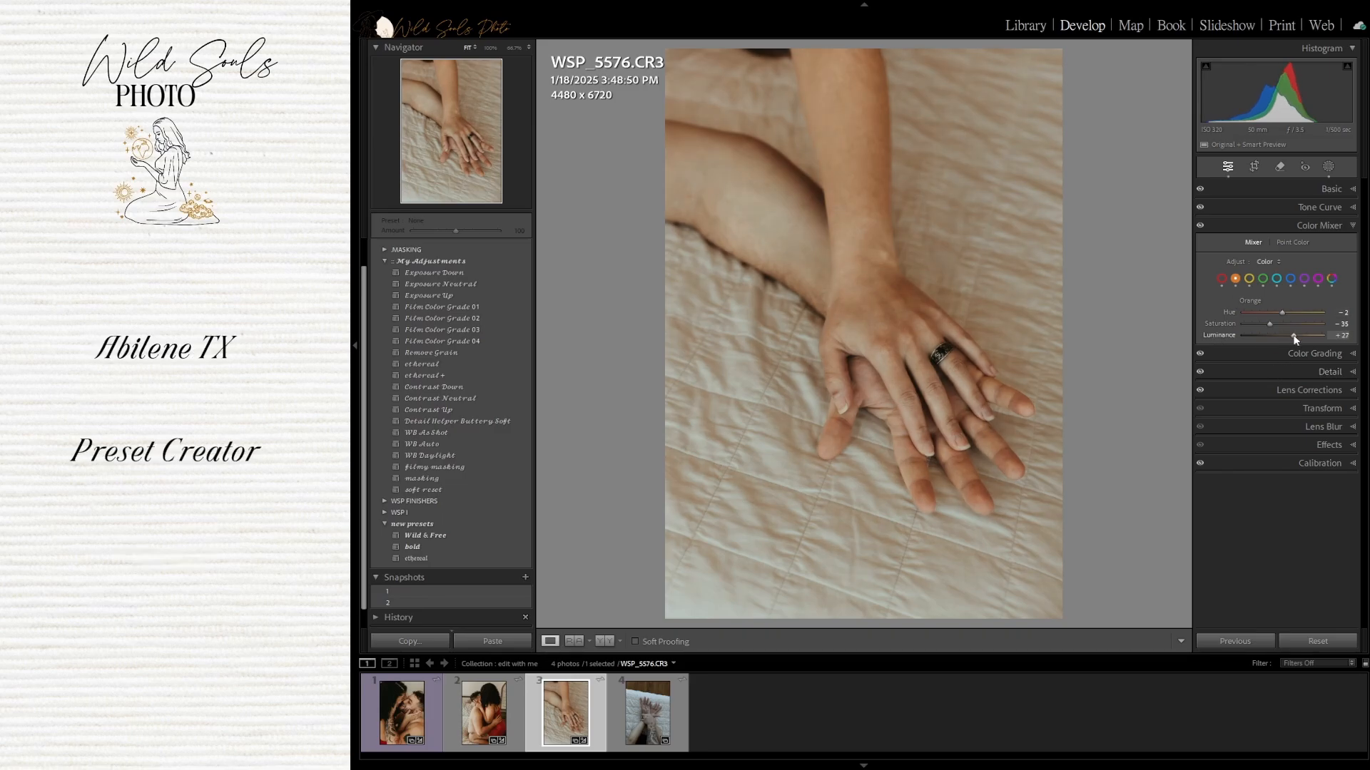
double_click(1222, 335)
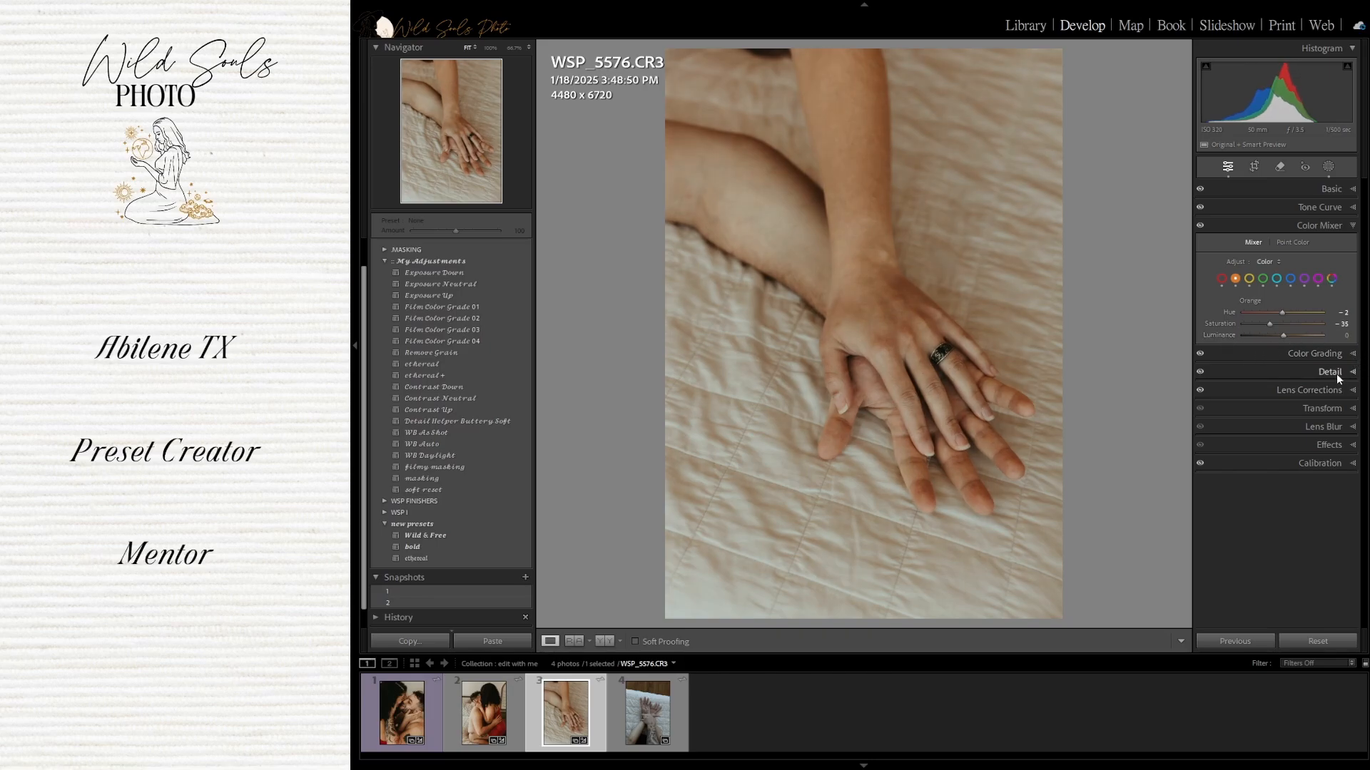
Check the photo's masks and reset Vibrance to 0 in Basic
left_click(1328, 166)
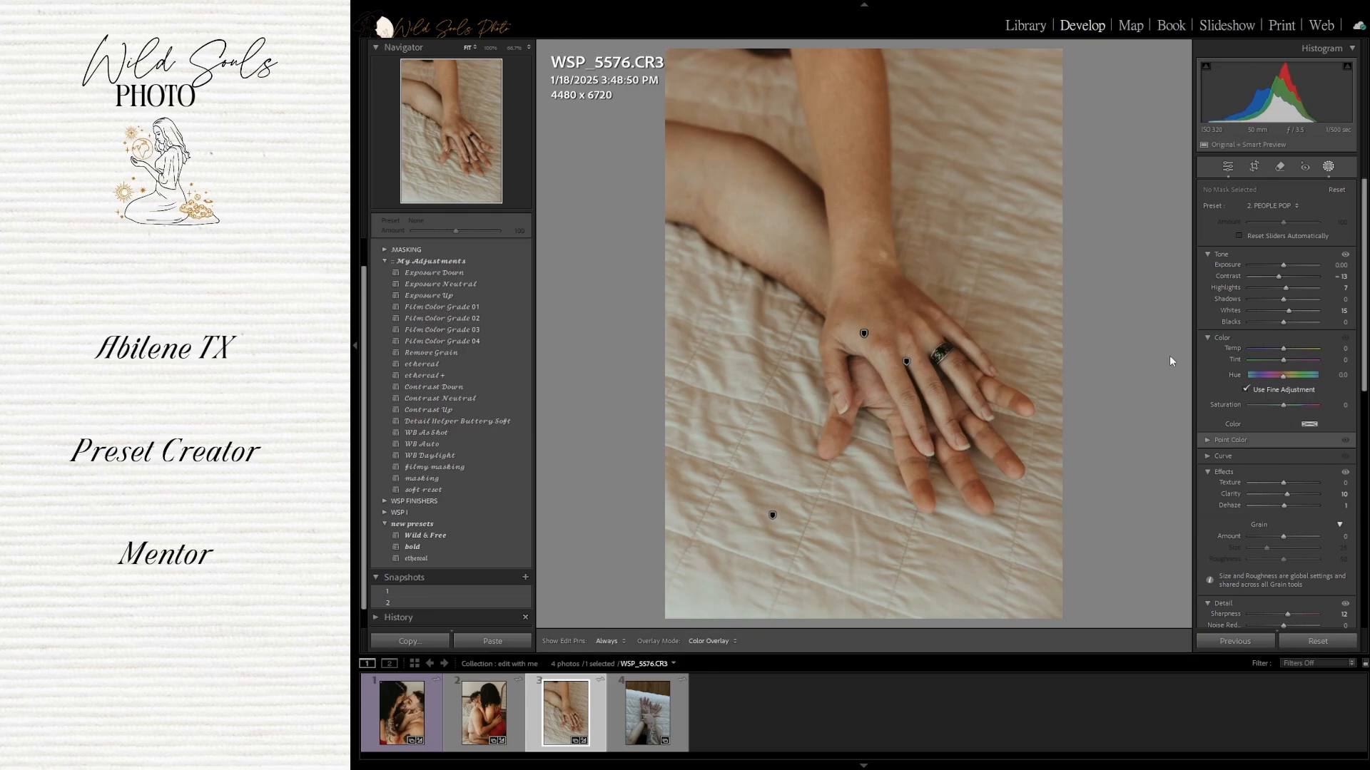
left_click(1228, 167)
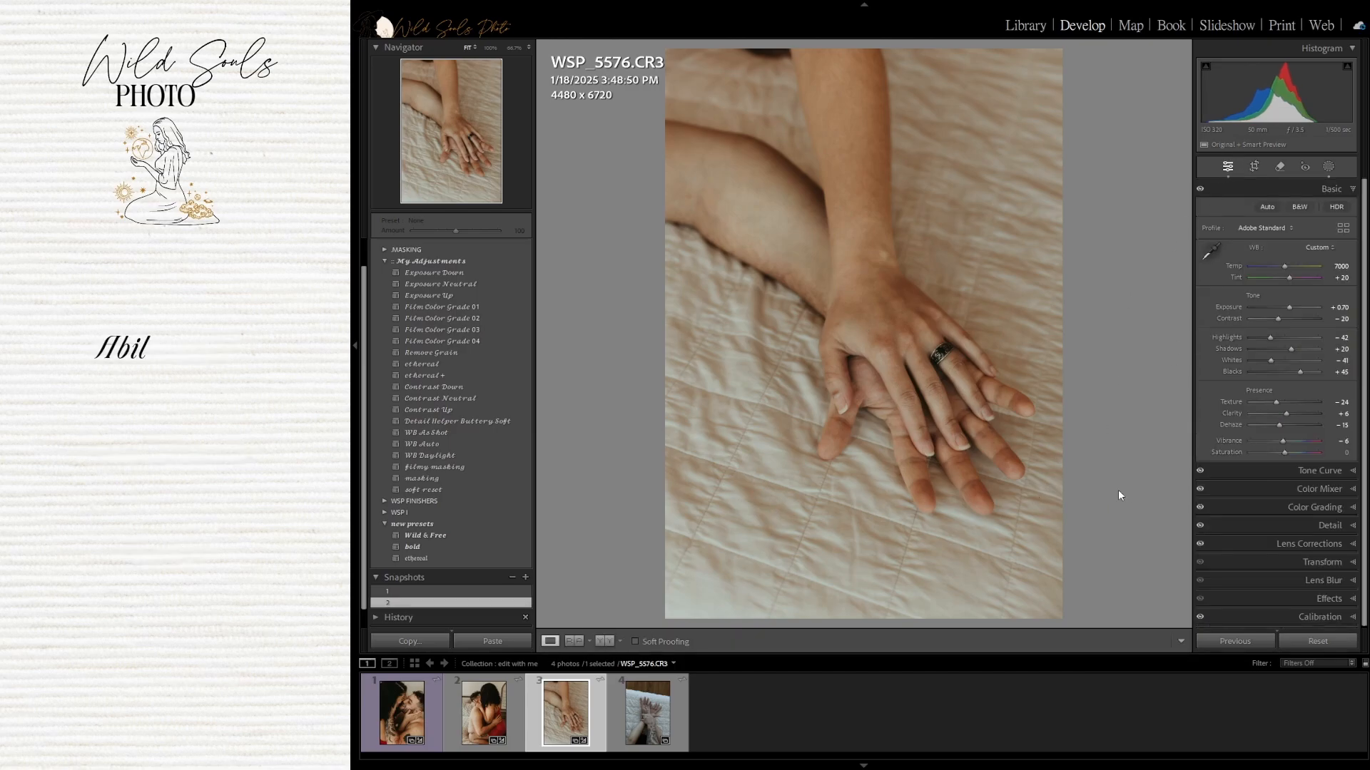
double_click(1238, 439)
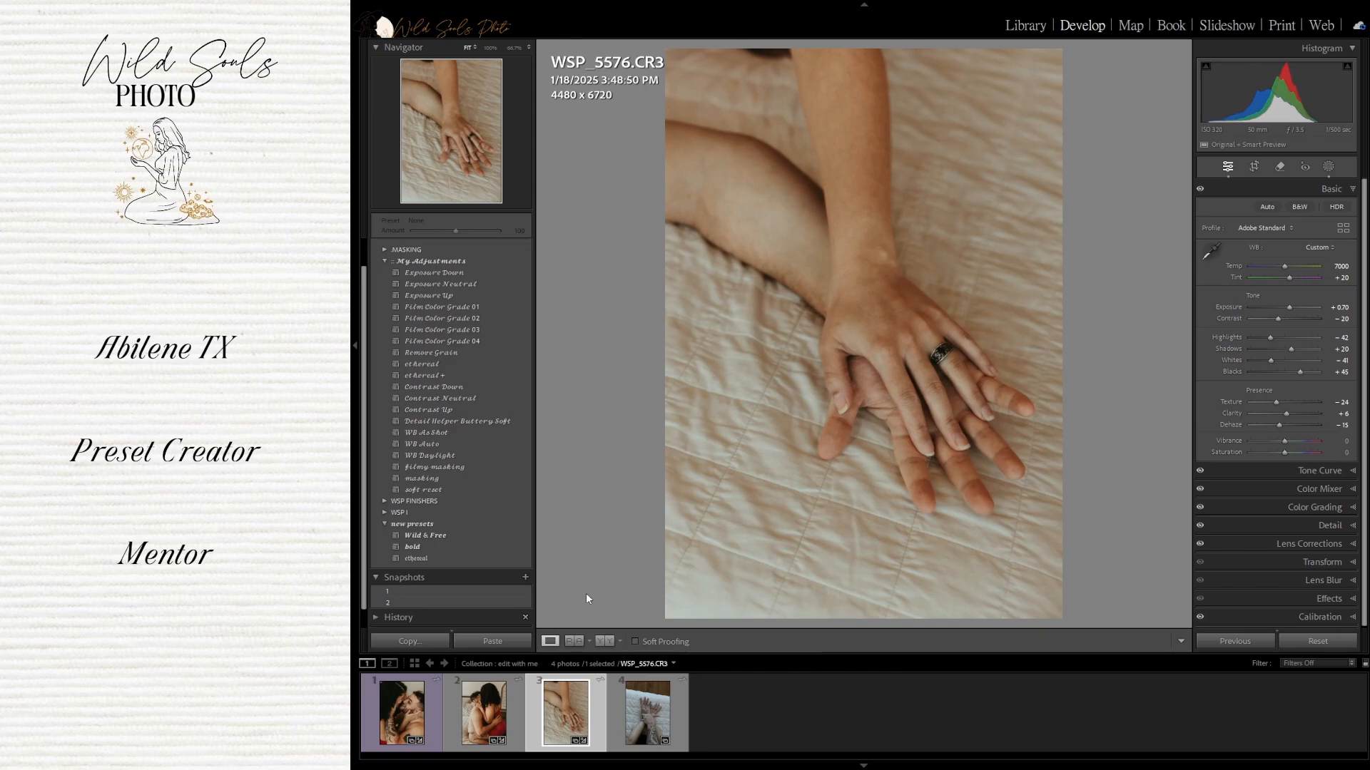
Move to the fourth photo and apply the masking preset to it
key("Right")
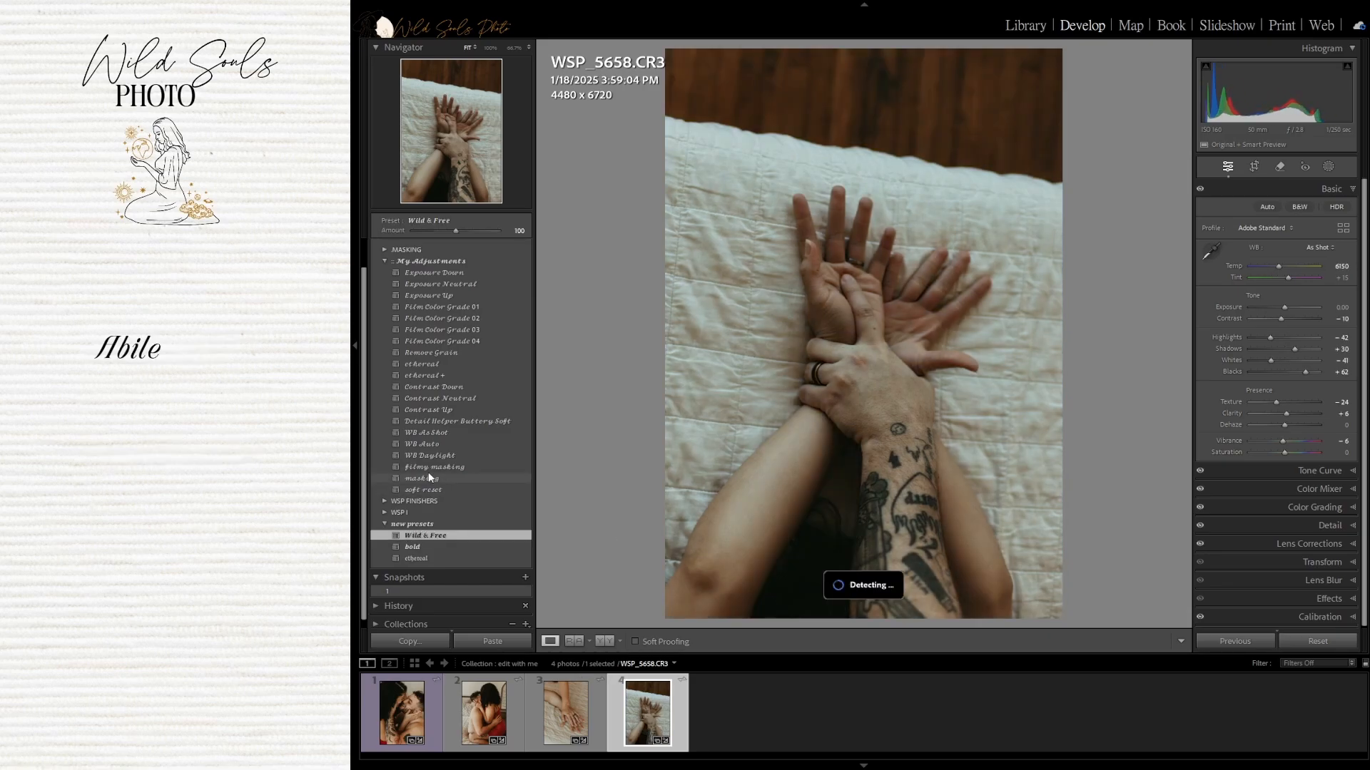
left_click(440, 478)
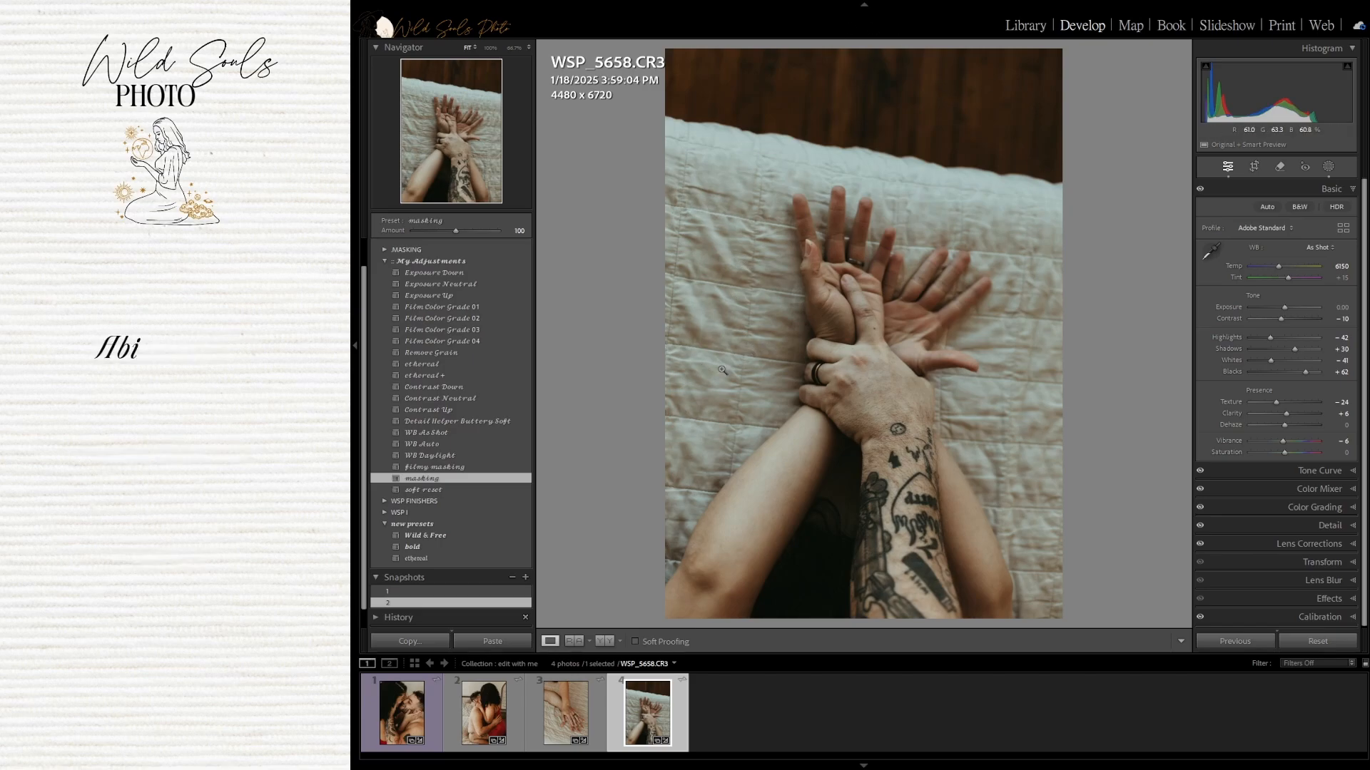
Set the fourth photo's Temp to 6500 and Tint to +20
left_click(1339, 266)
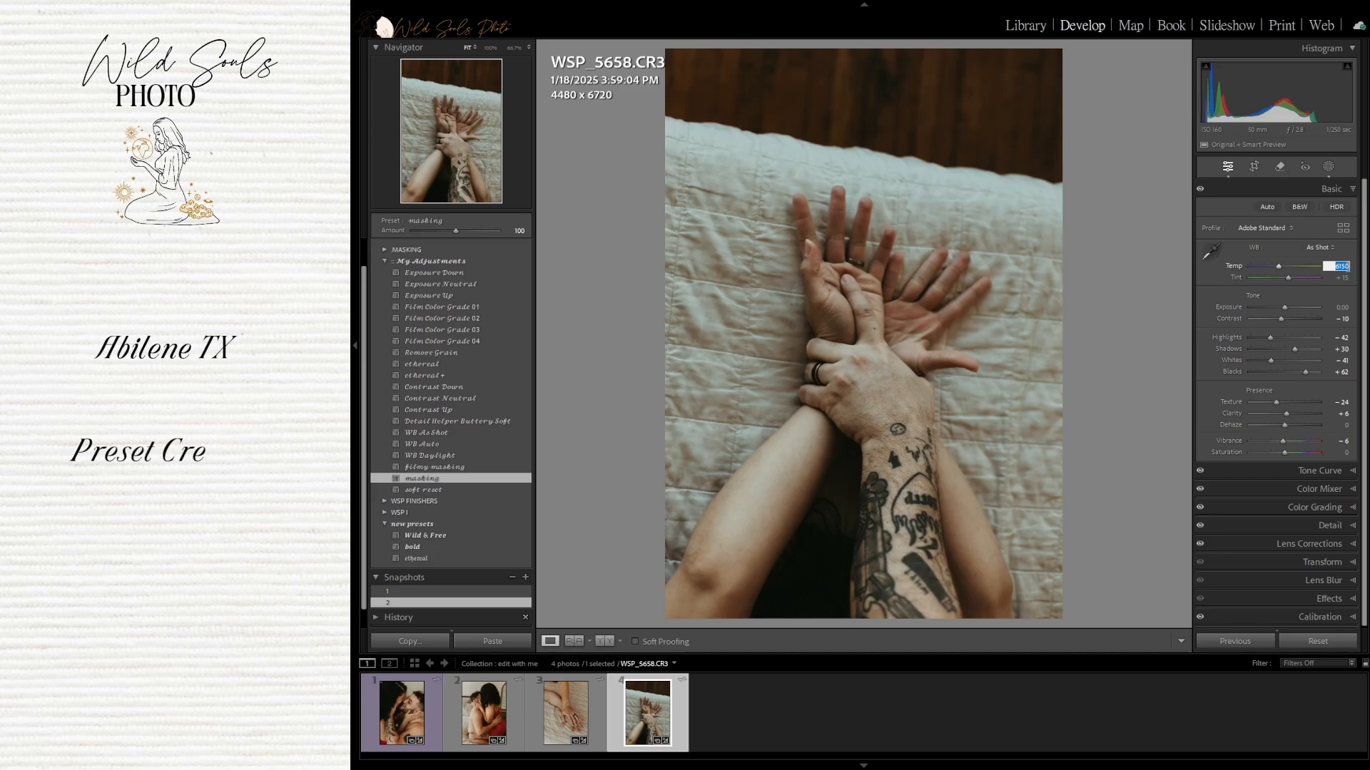
type("4")
left_click(1343, 277)
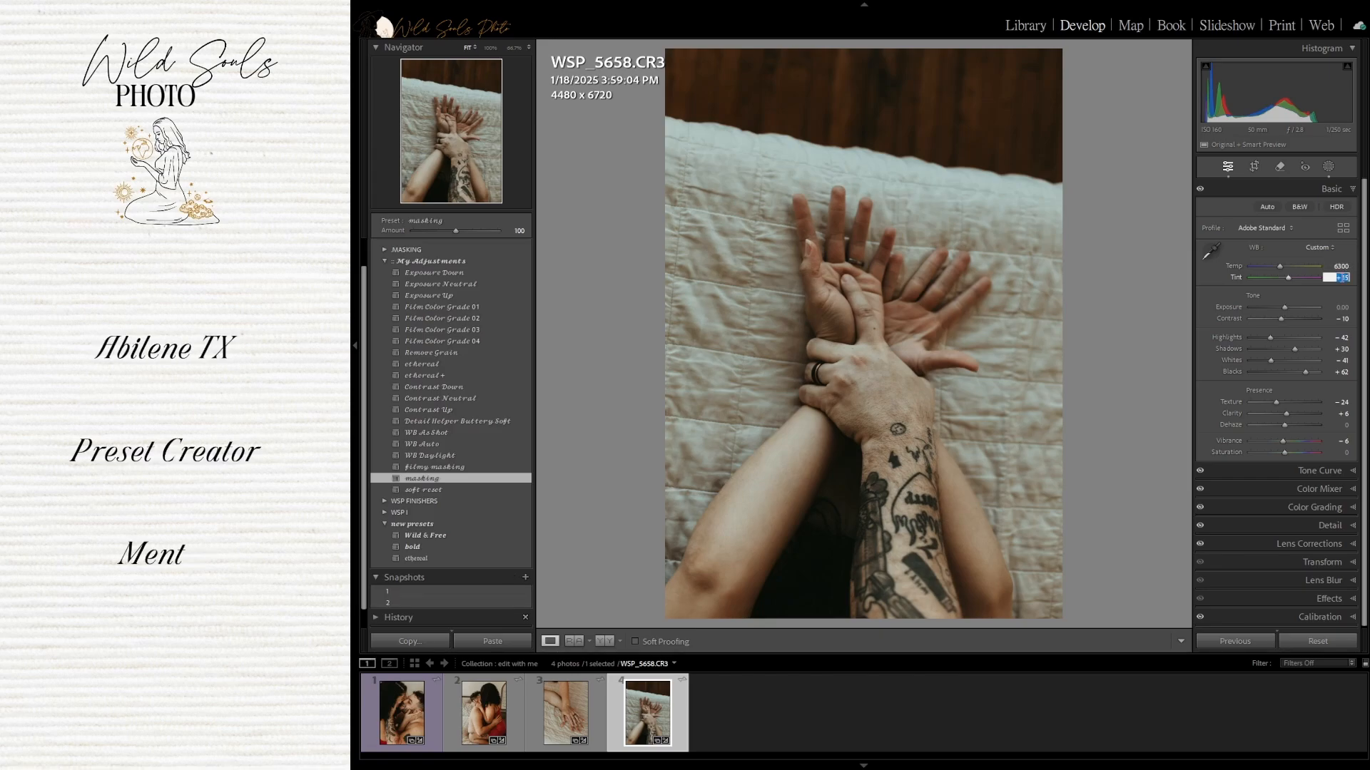
type("20")
key("Return")
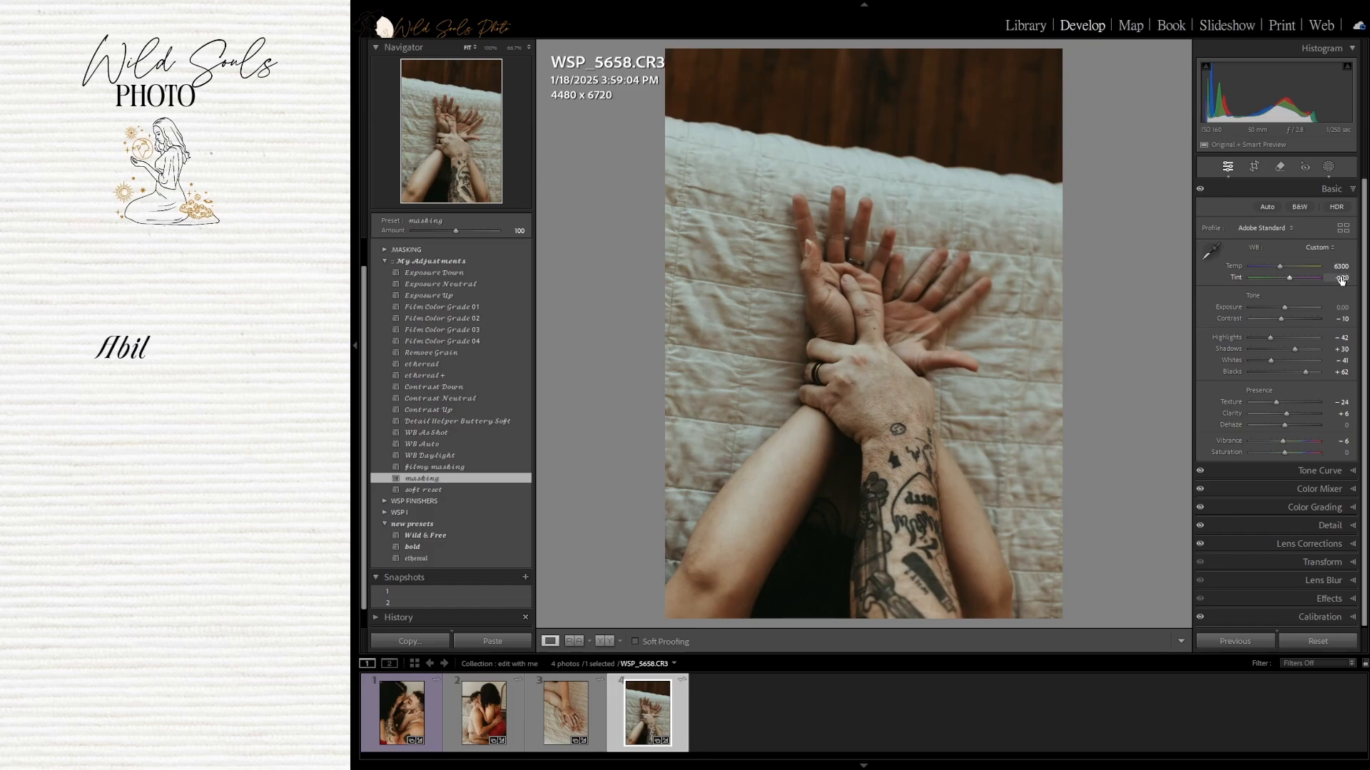
Set Contrast to -20 and Dehaze to -15 in the Basic panel
left_click(1341, 318)
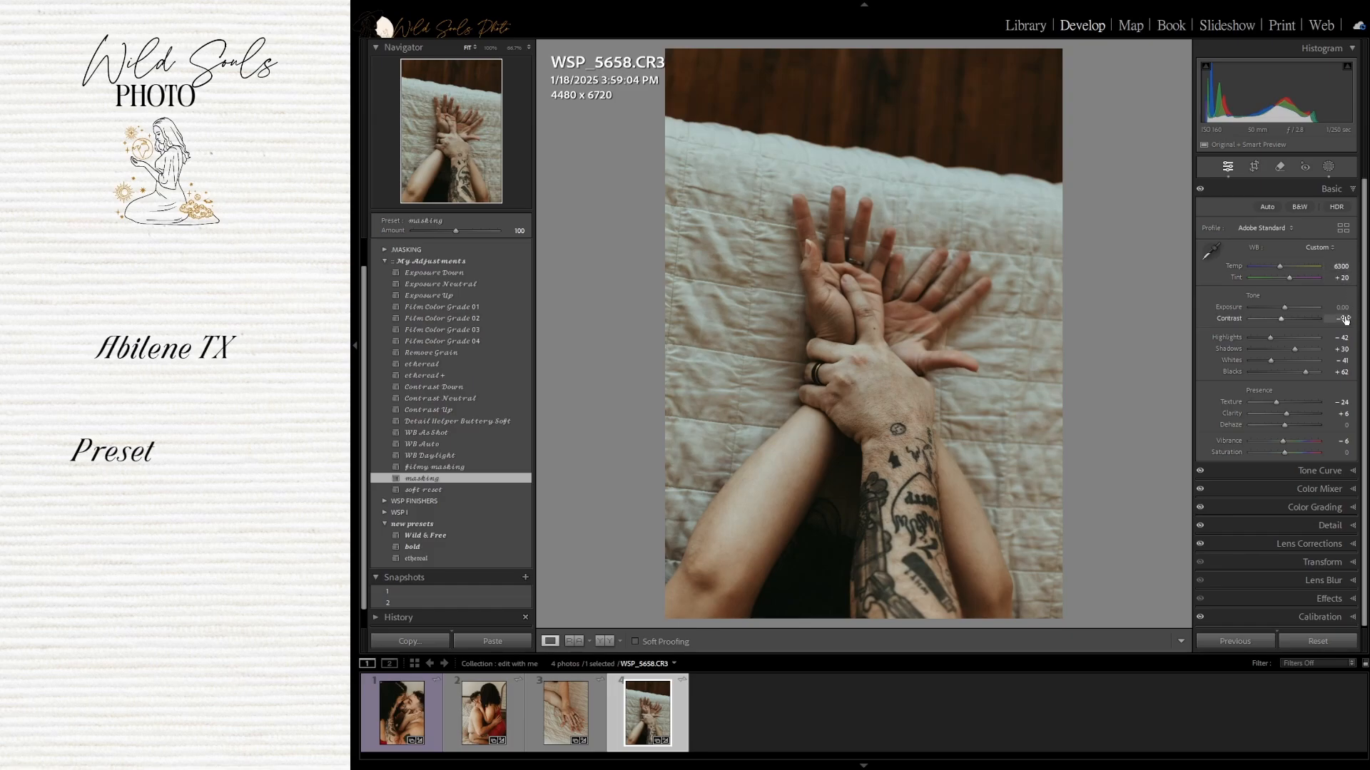
type("-20")
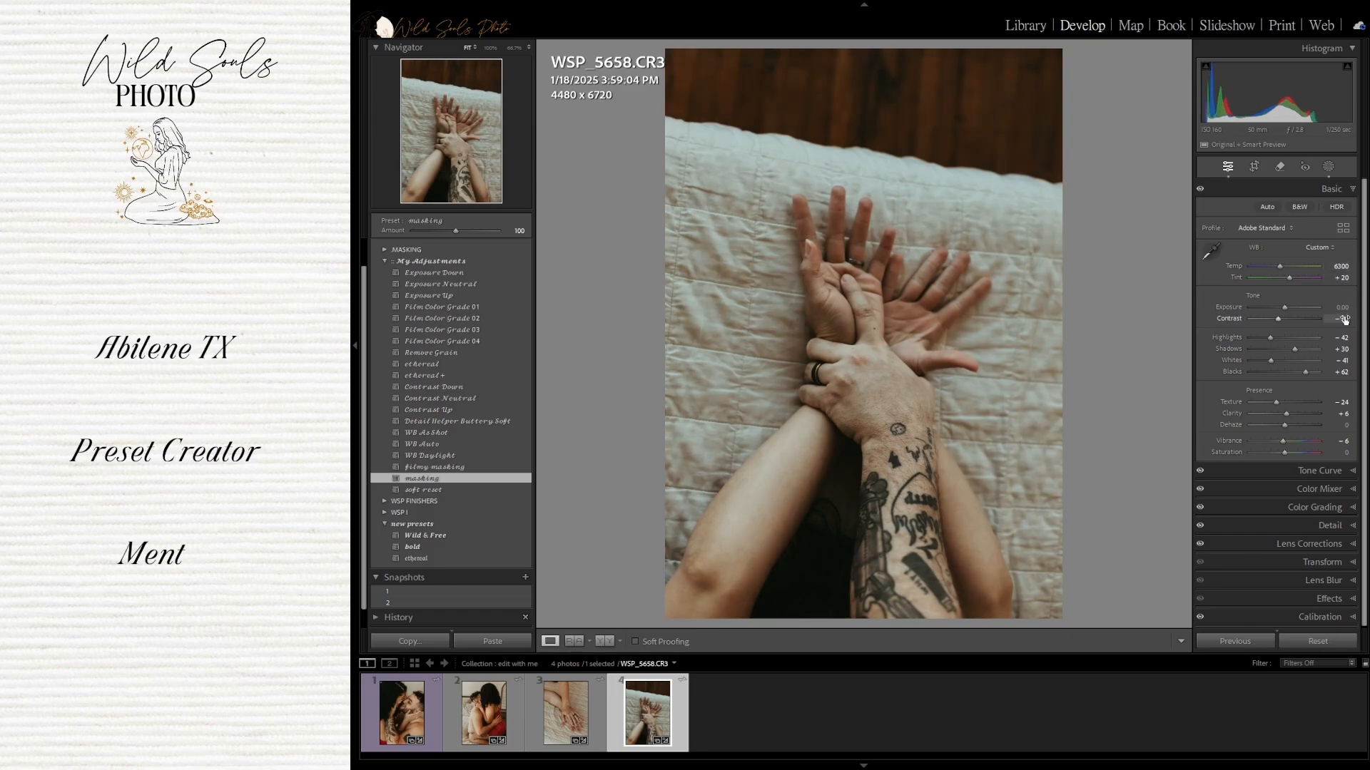
key("Return")
left_click(1336, 426)
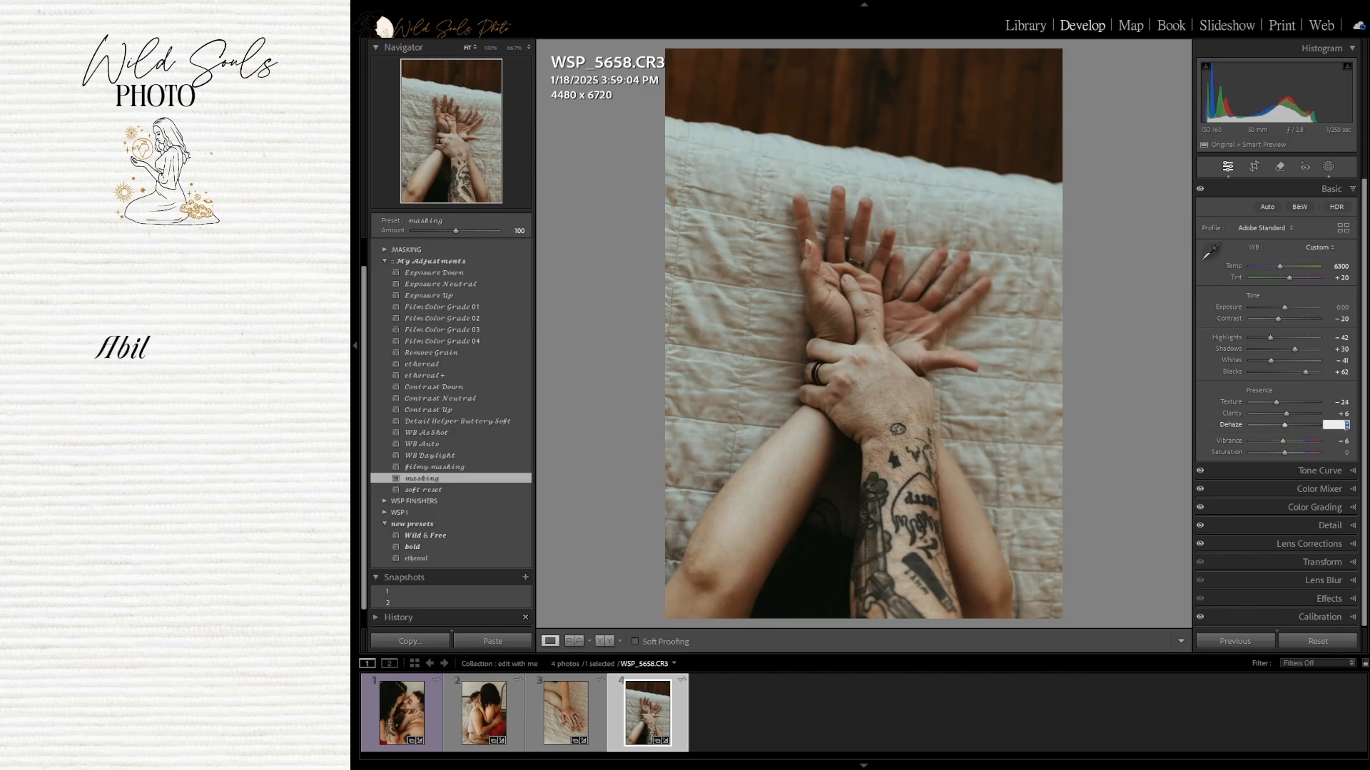
type("-15")
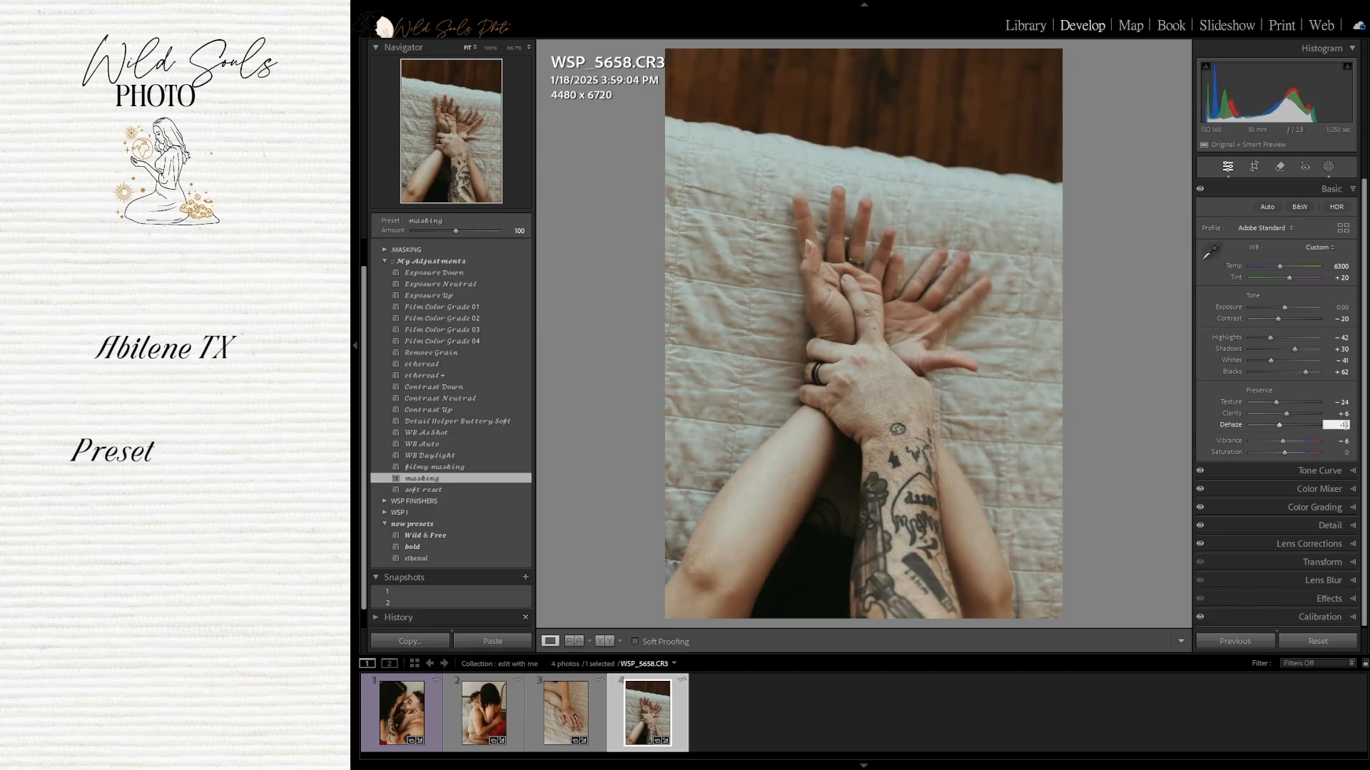
Set Blacks to +45 and Shadows to +20
left_click(1345, 372)
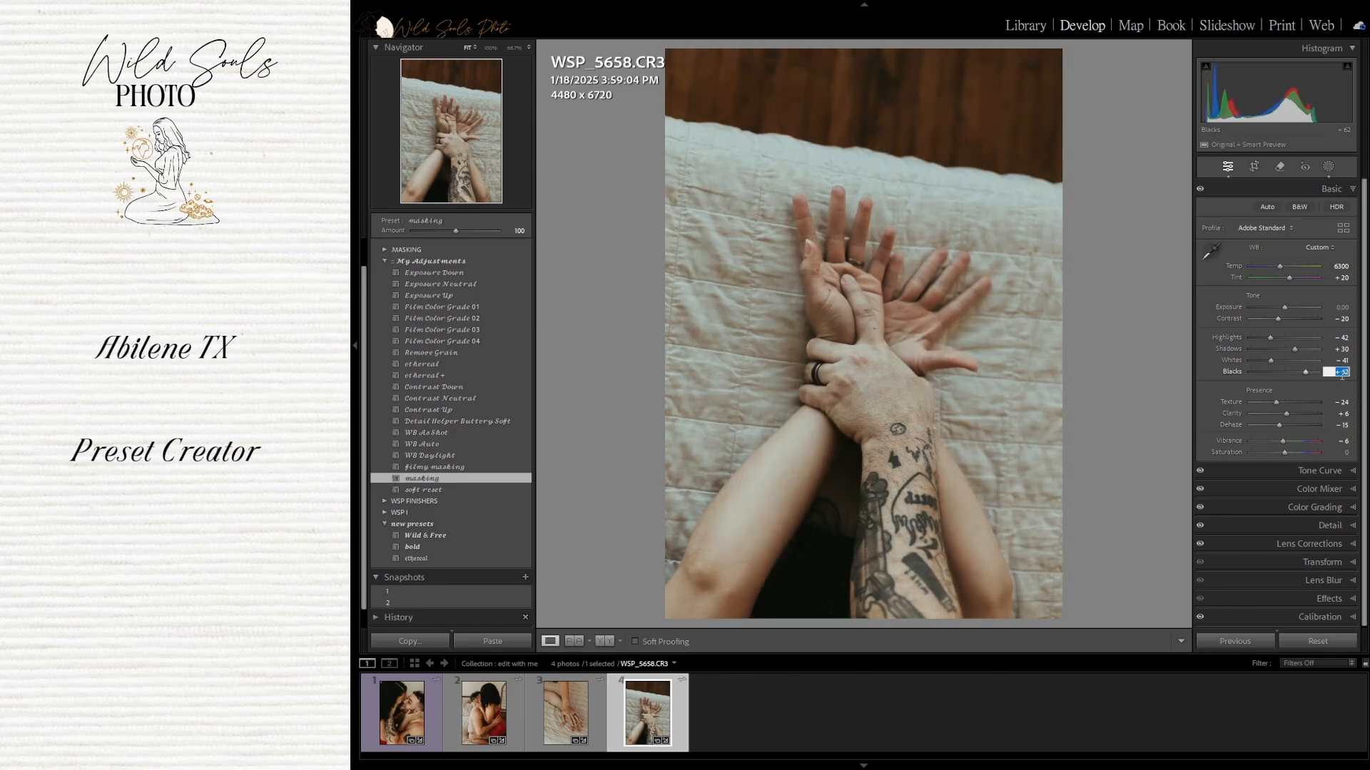
type("45")
key("Return")
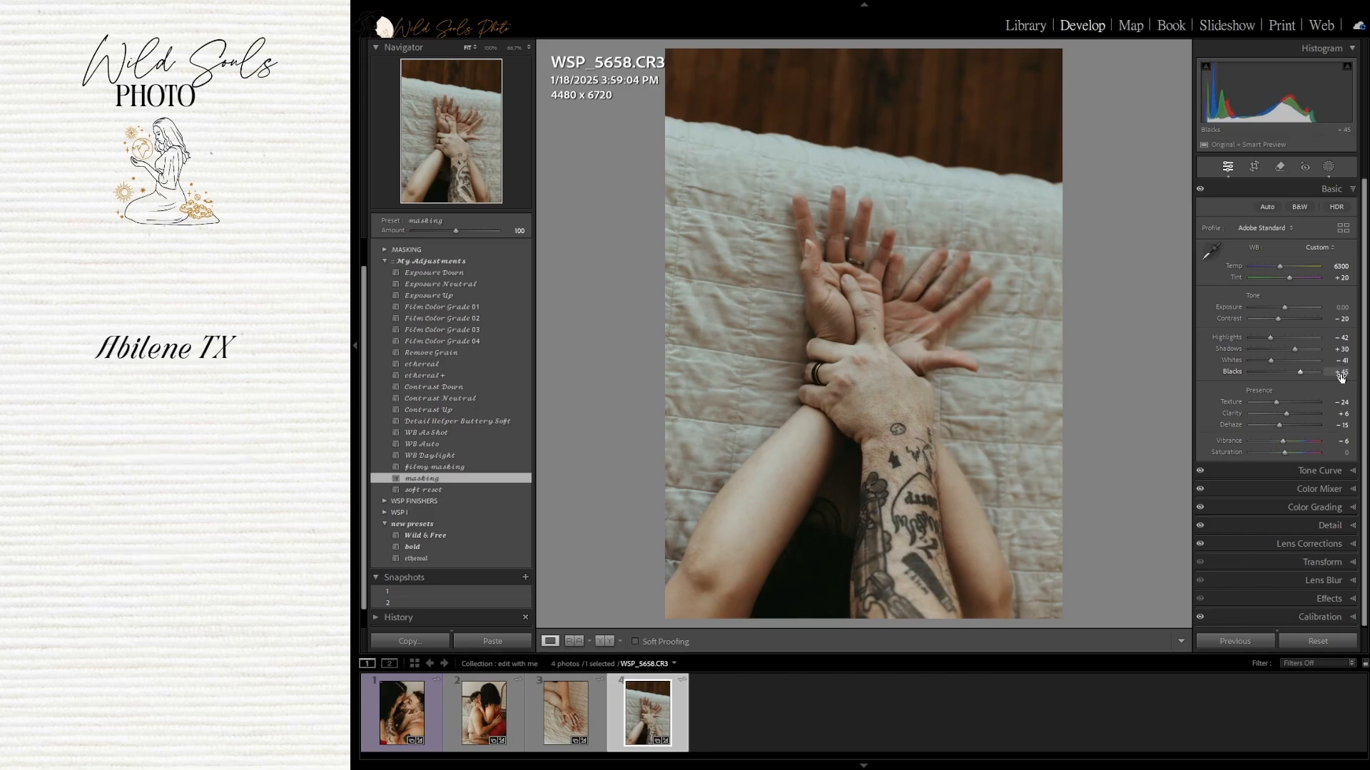
left_click(1338, 349)
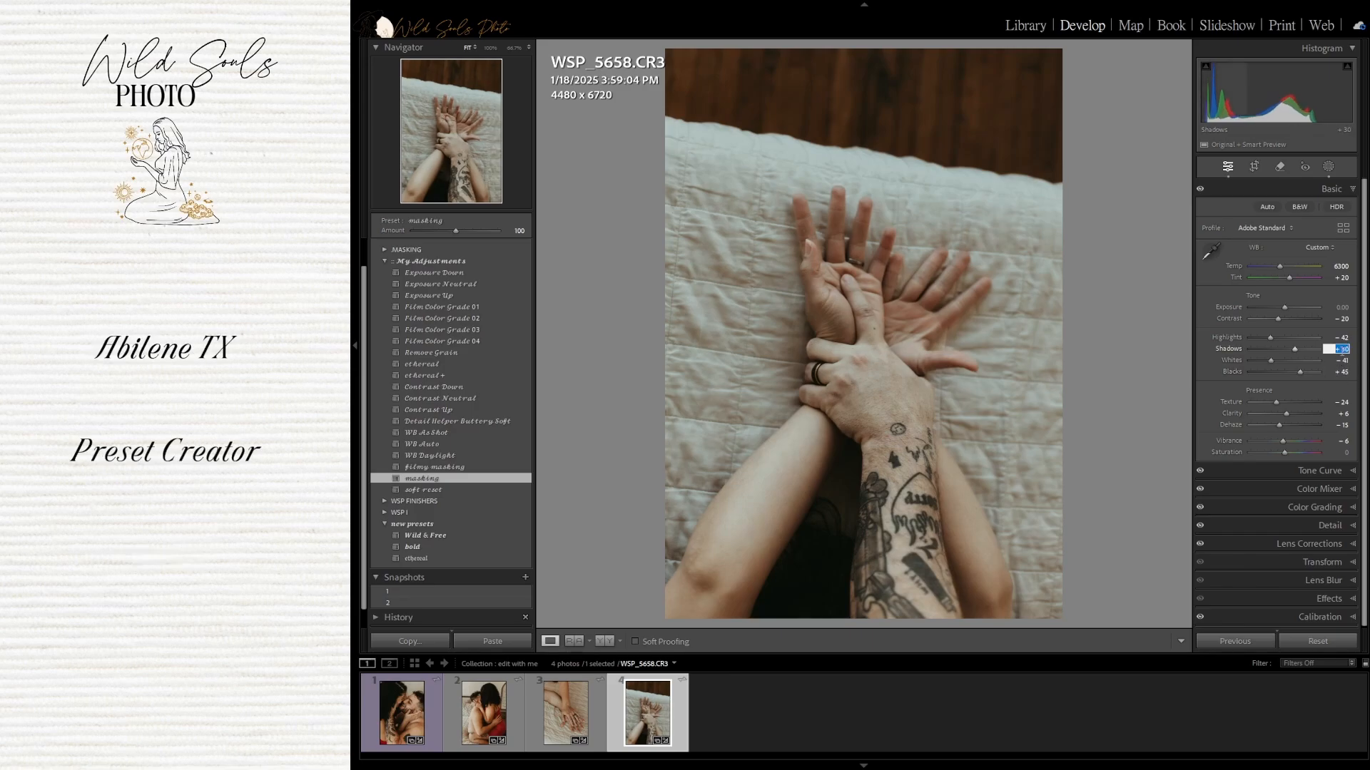
type("20")
key("Return")
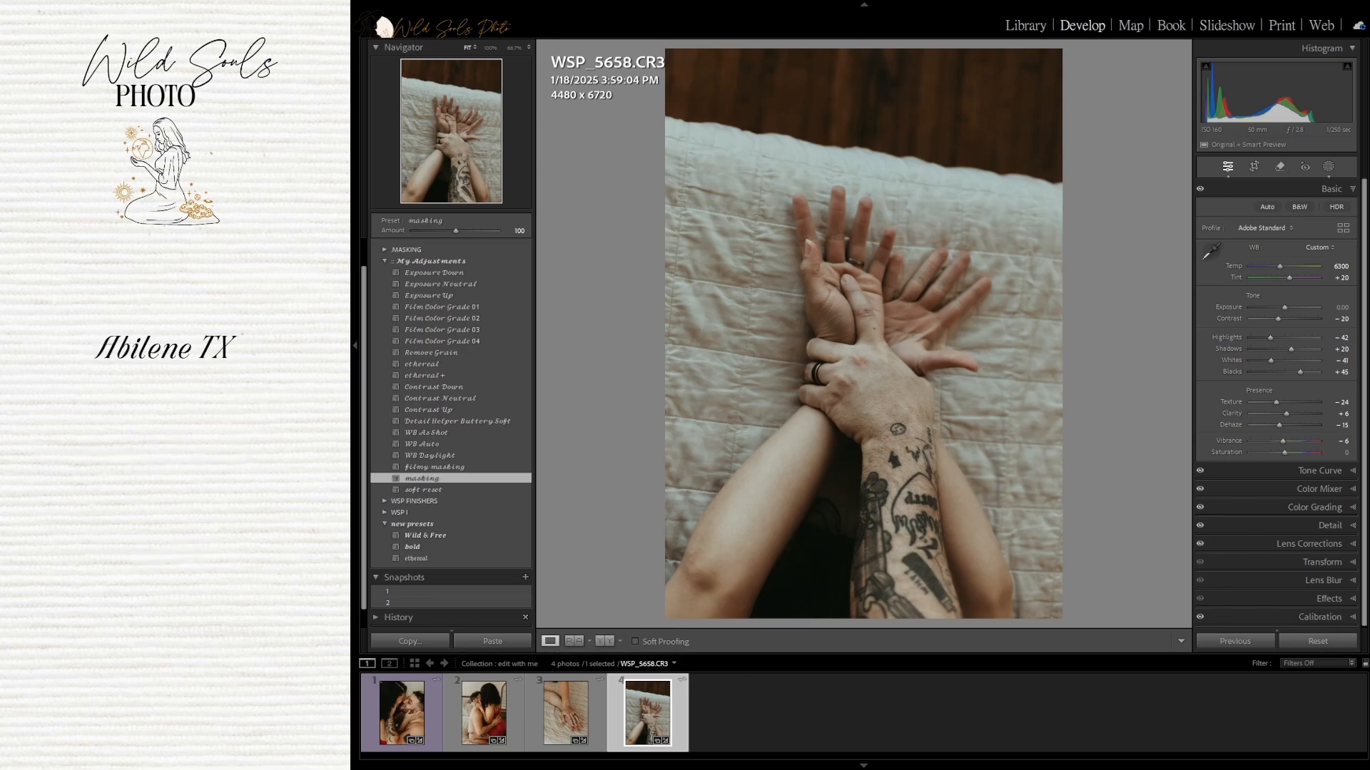
Apply the Detail Helper Buttery Soft preset from My Adjustments
left_click(433, 423)
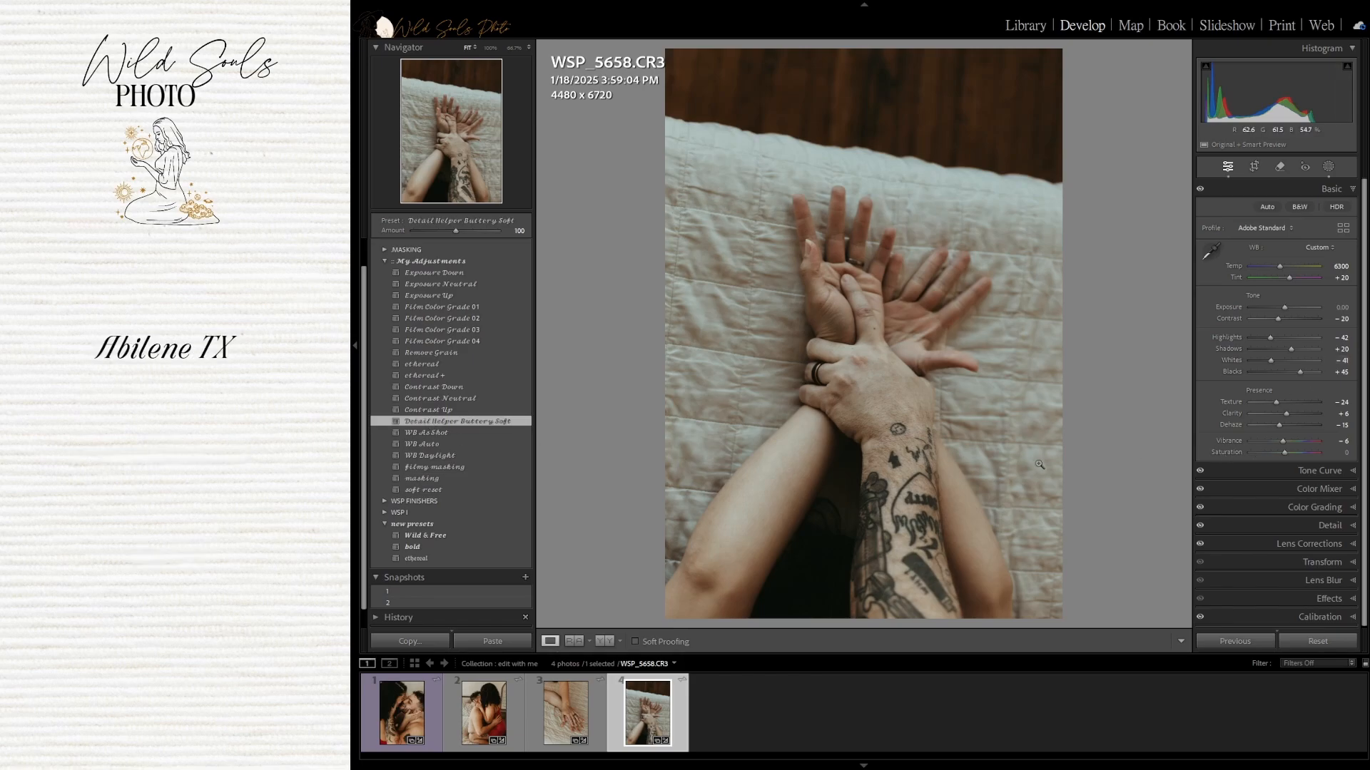
In Color Mixer, set Orange saturation to -35 and reset Orange luminance to 0, then return to Basic
left_click(1354, 490)
left_click(1340, 324)
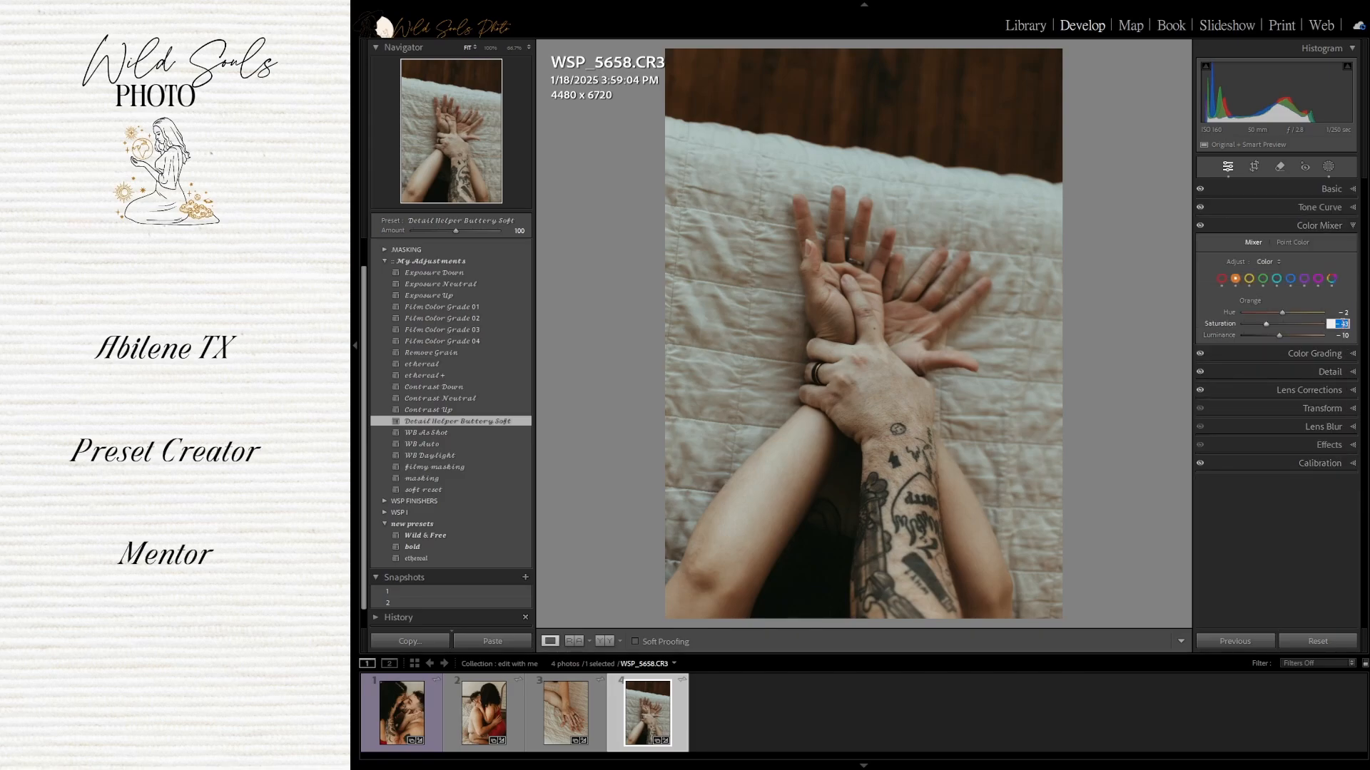
type("-35")
key("Return")
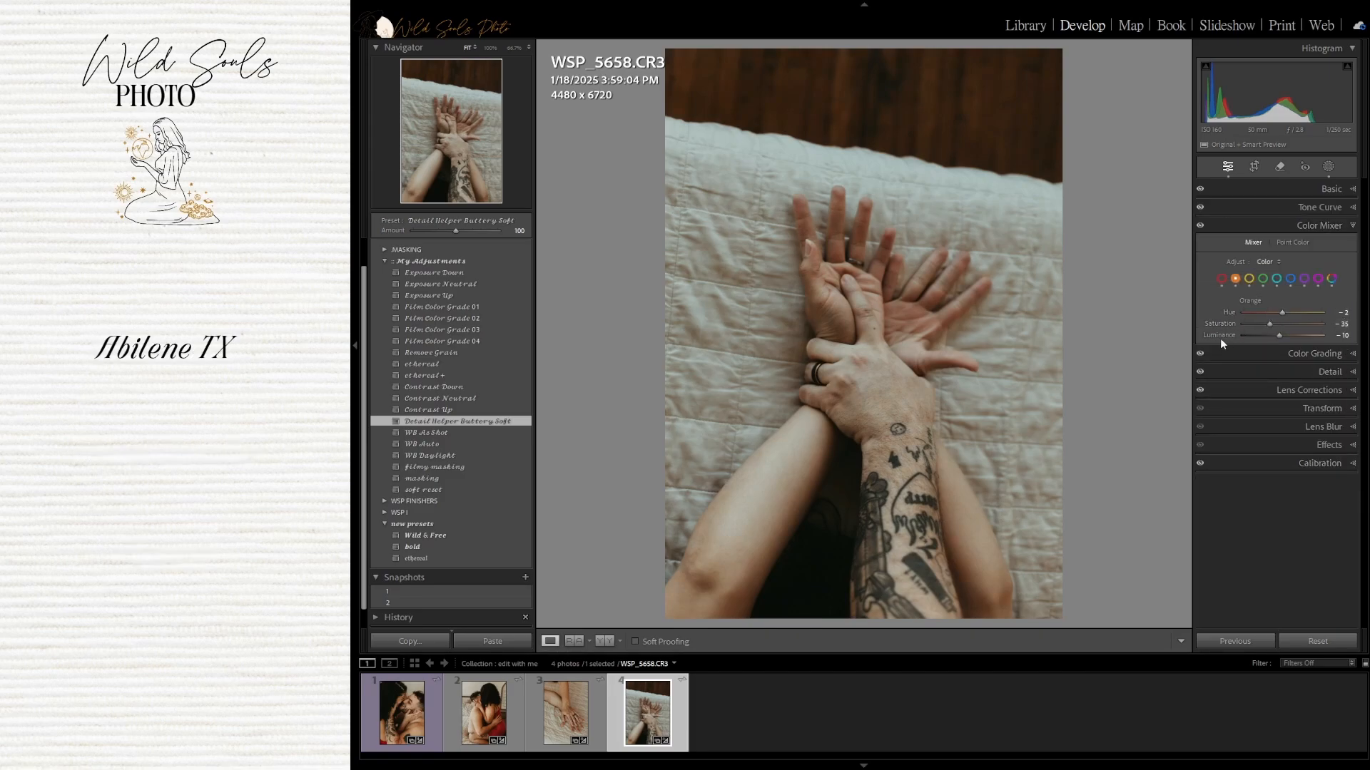
double_click(1218, 336)
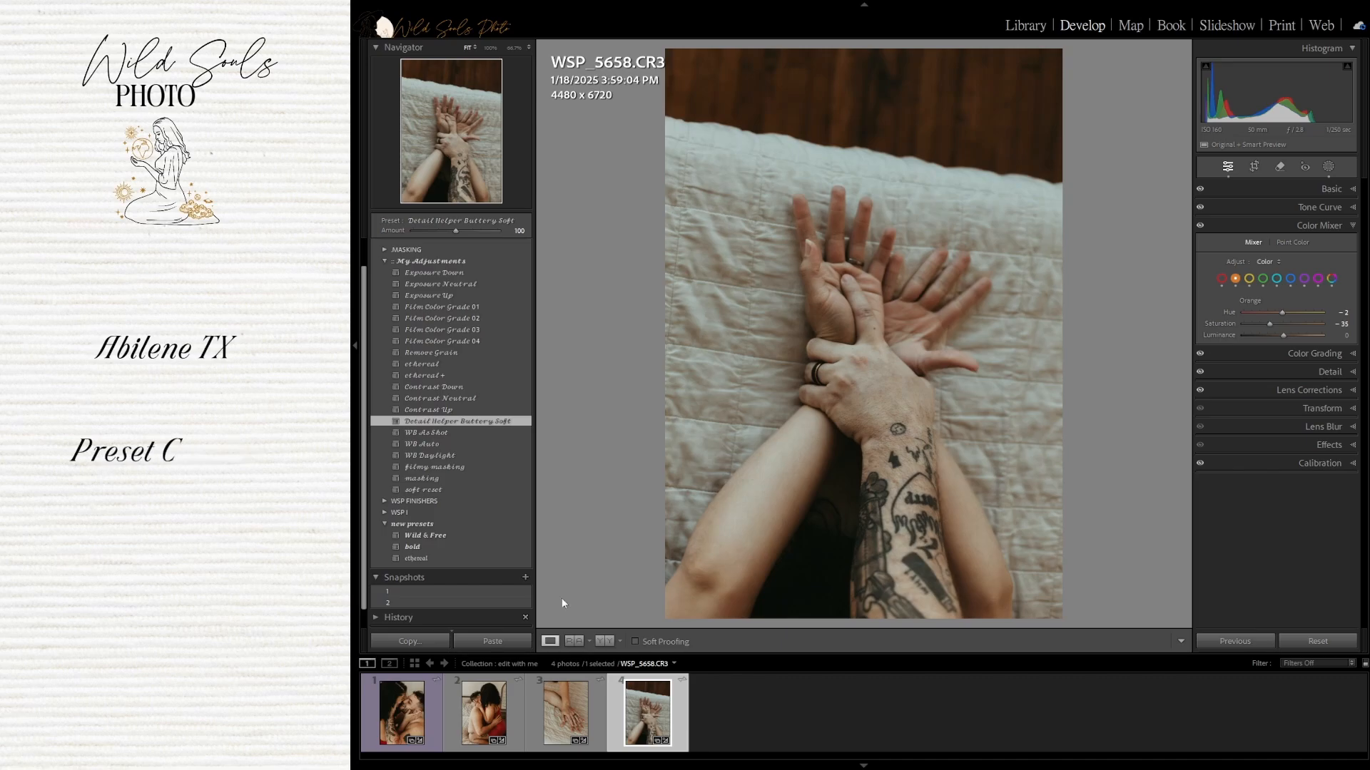
left_click(1331, 189)
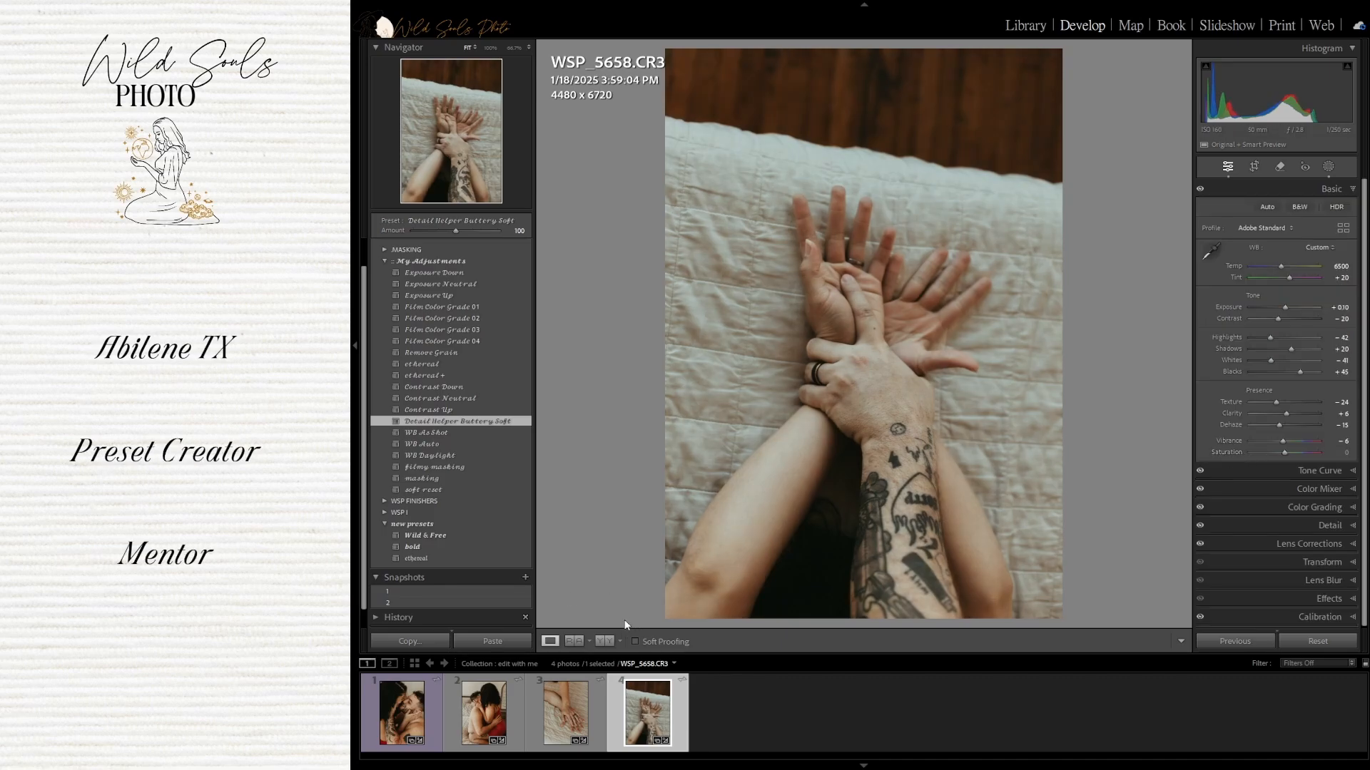